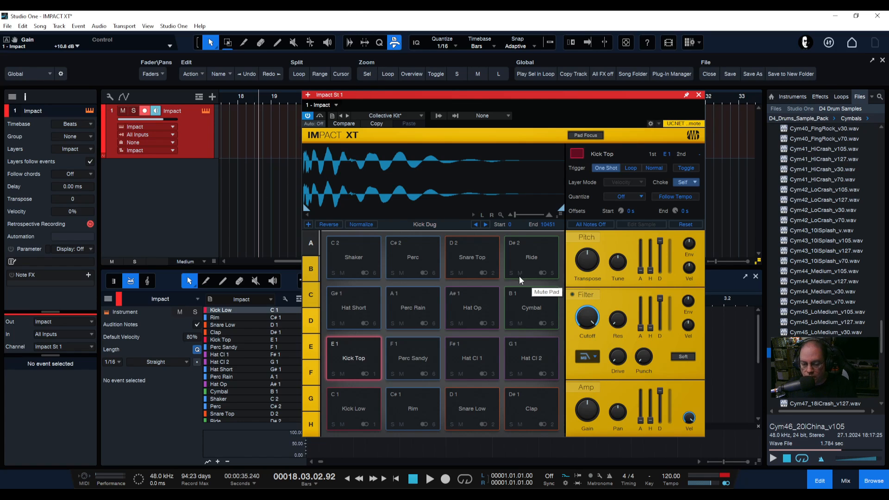
Glance through the kit preset list, then audition each drum pad in bank A of the Collective Kit
left_click(388, 115)
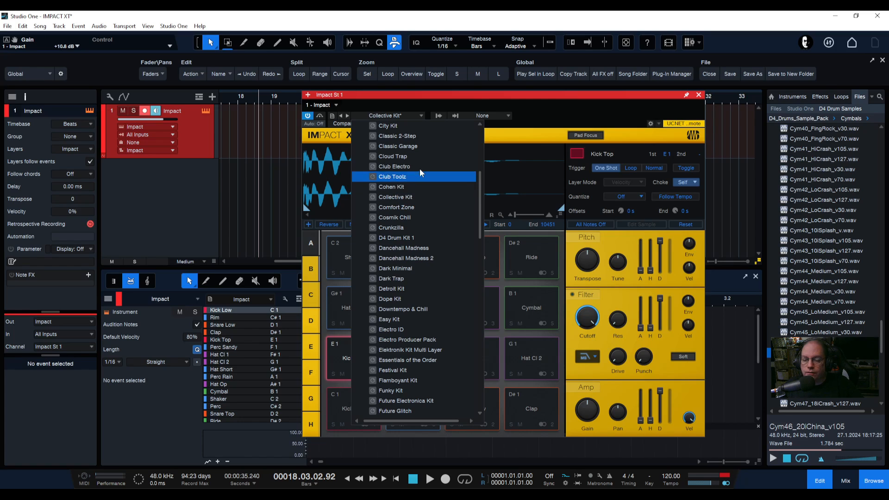
left_click(396, 114)
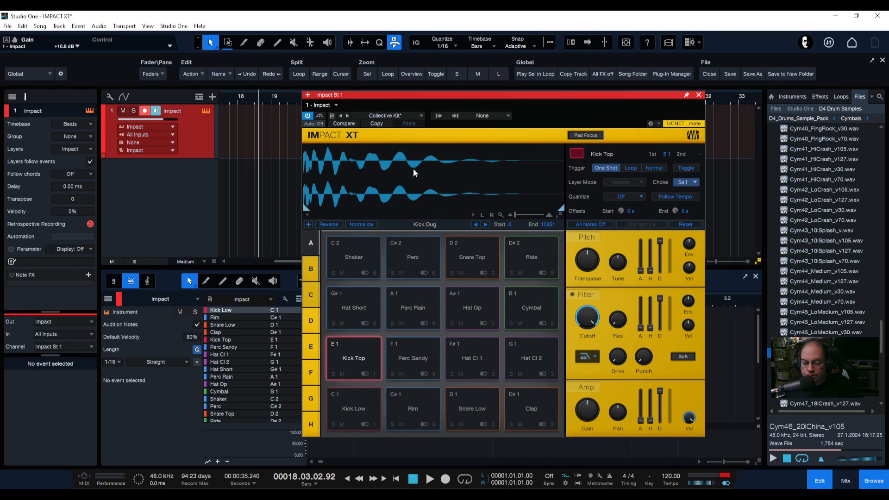
left_click(362, 404)
left_click(413, 407)
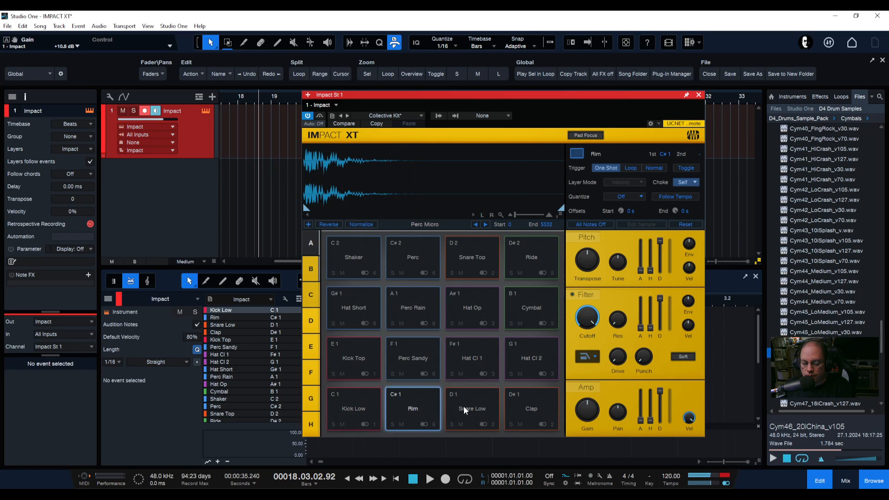
left_click(466, 408)
left_click(529, 403)
left_click(531, 359)
left_click(482, 354)
left_click(405, 363)
left_click(353, 358)
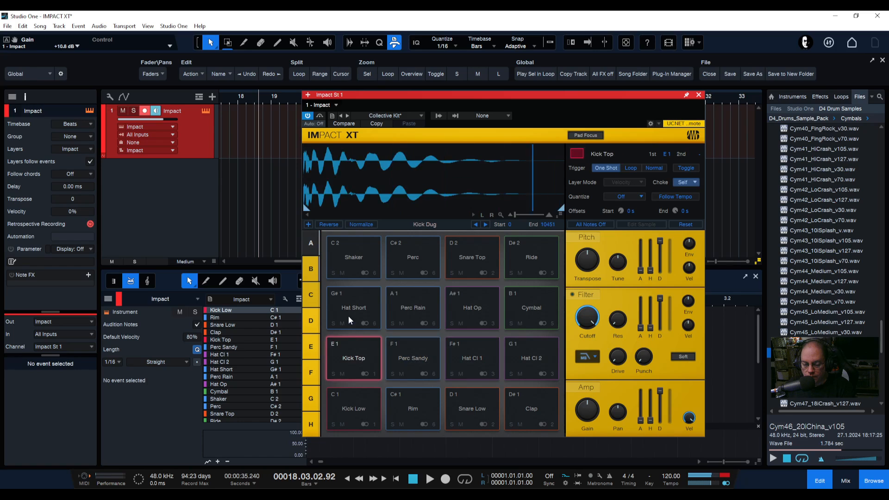
left_click(348, 316)
left_click(418, 305)
left_click(472, 307)
left_click(523, 304)
left_click(519, 259)
left_click(467, 261)
left_click(403, 262)
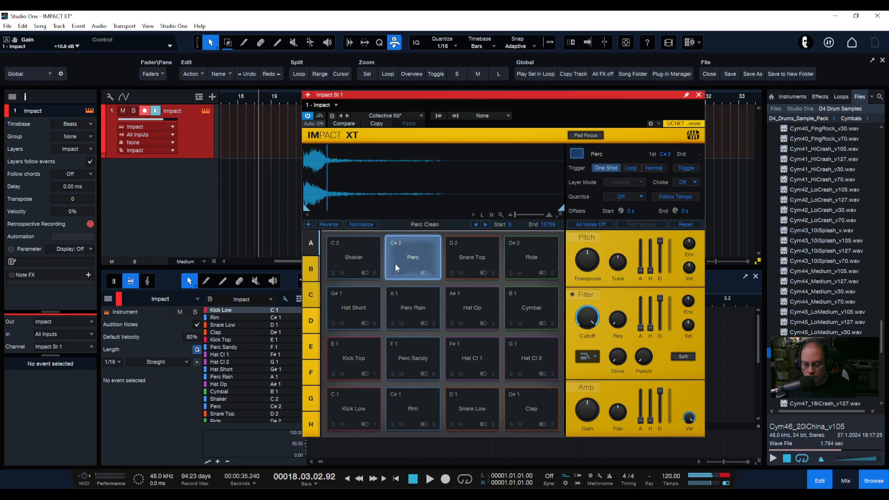
left_click(357, 259)
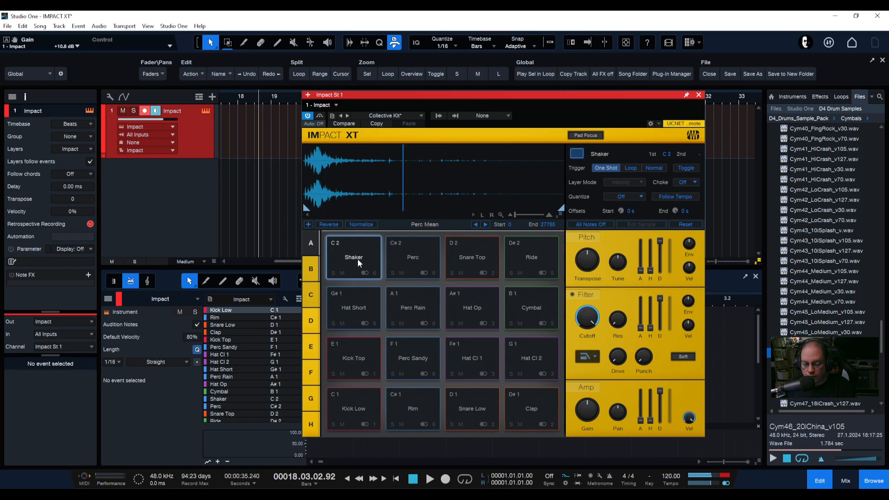
Switch to bank B and audition the Organ and Arp 124 loop pads
left_click(310, 269)
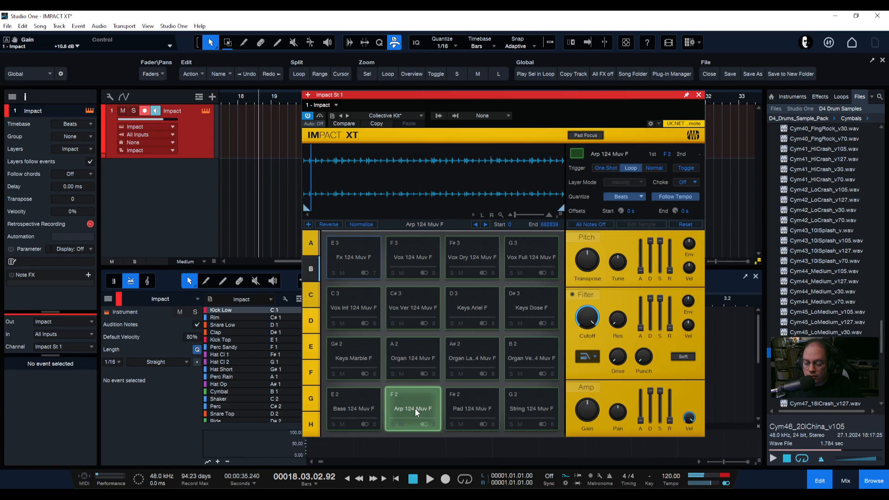
left_click(407, 356)
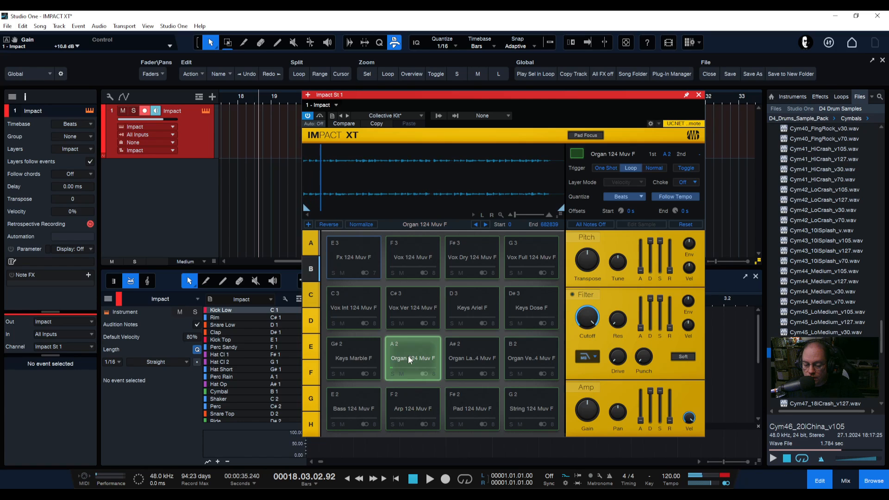
left_click(458, 357)
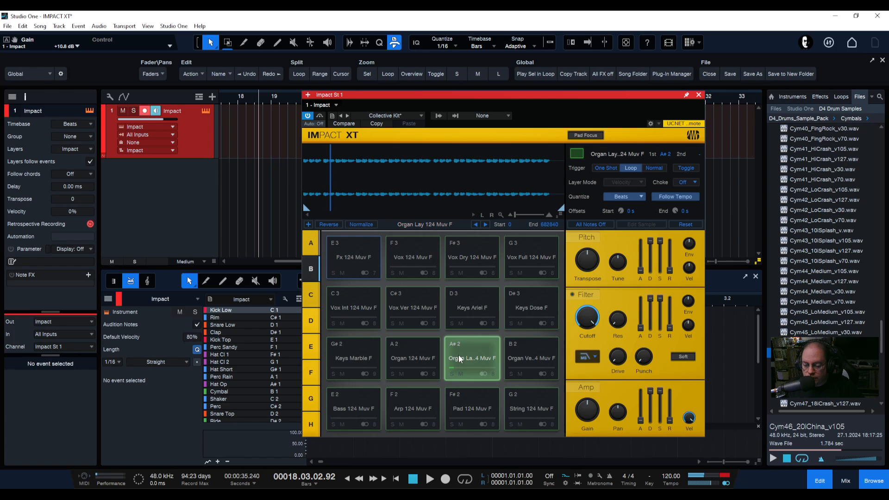
left_click(413, 410)
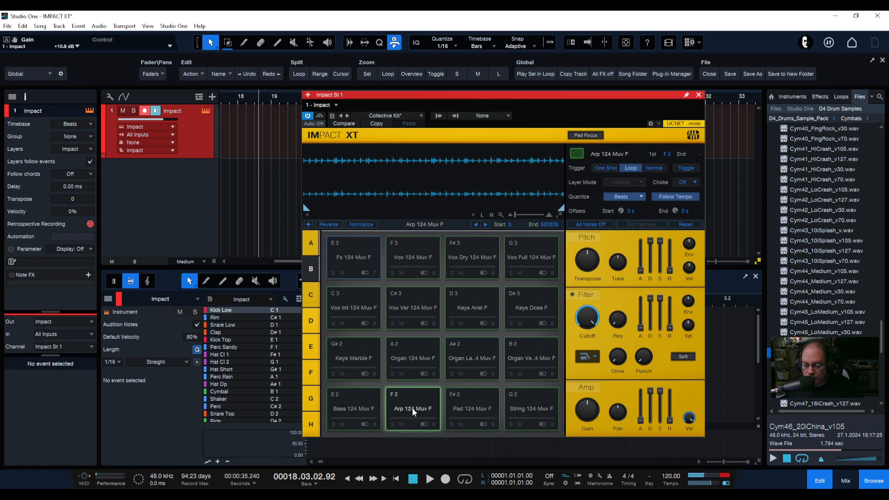
Tweak the gain of the Arp, Pad and String loop pads while auditioning them
left_click_drag(596, 413, 596, 407)
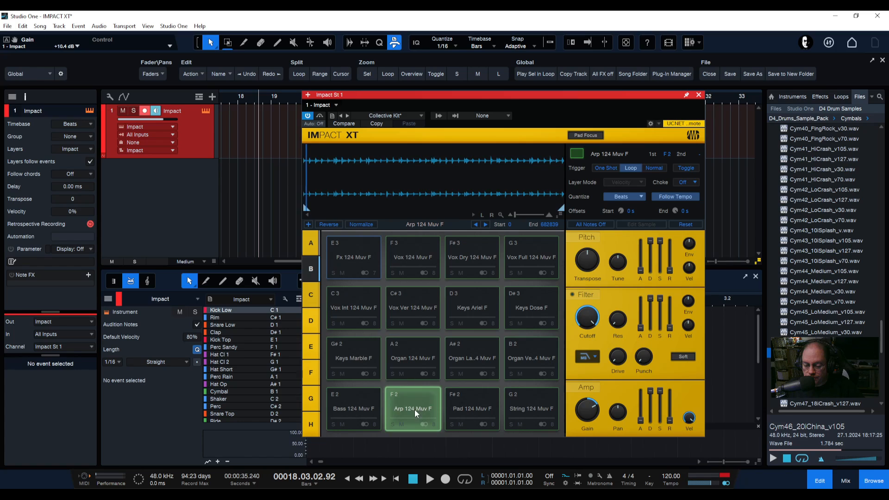
left_click(490, 409)
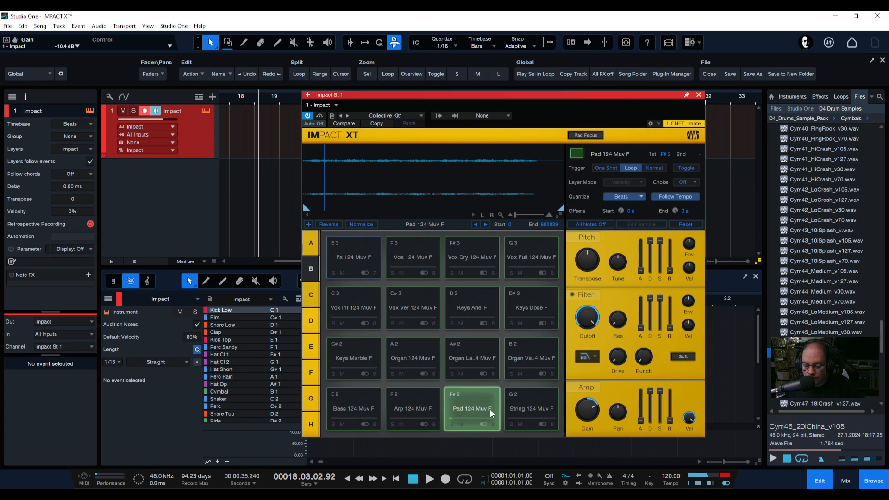
left_click(535, 405)
left_click_drag(592, 413, 590, 389)
Audition the Arp, Vox Full and Keys Ariel loop pads in bank B
left_click(523, 408)
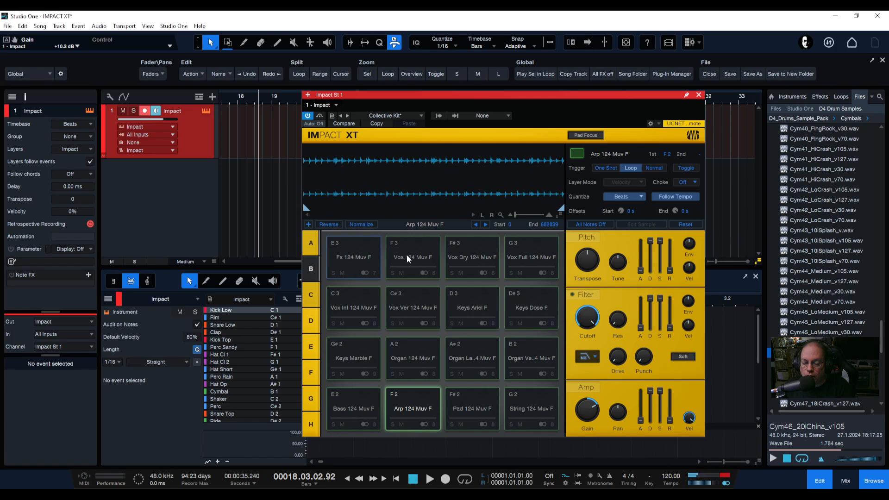
left_click(523, 260)
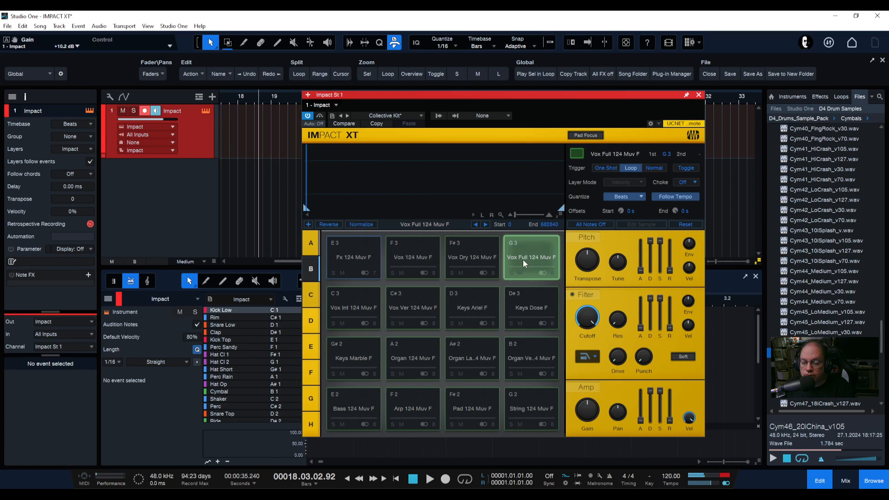
left_click(449, 318)
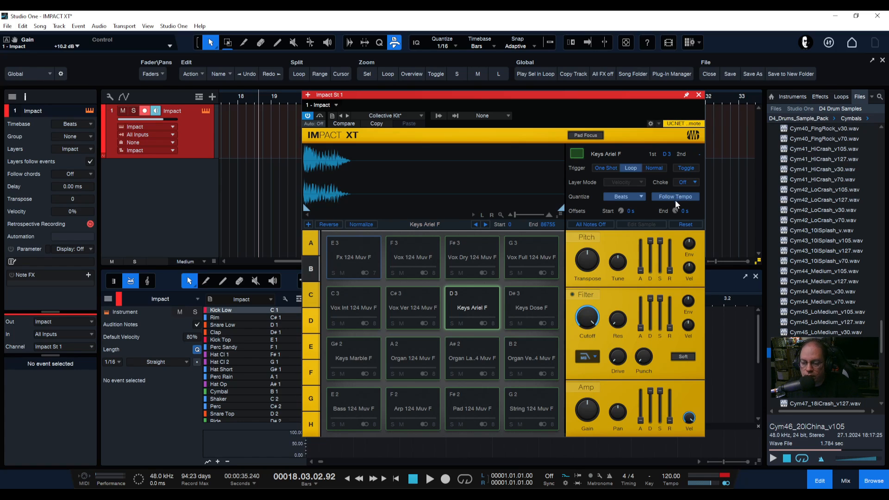
Return to bank A and audition the kick, snare, perc, hat and clap pads again
left_click(311, 243)
left_click(352, 402)
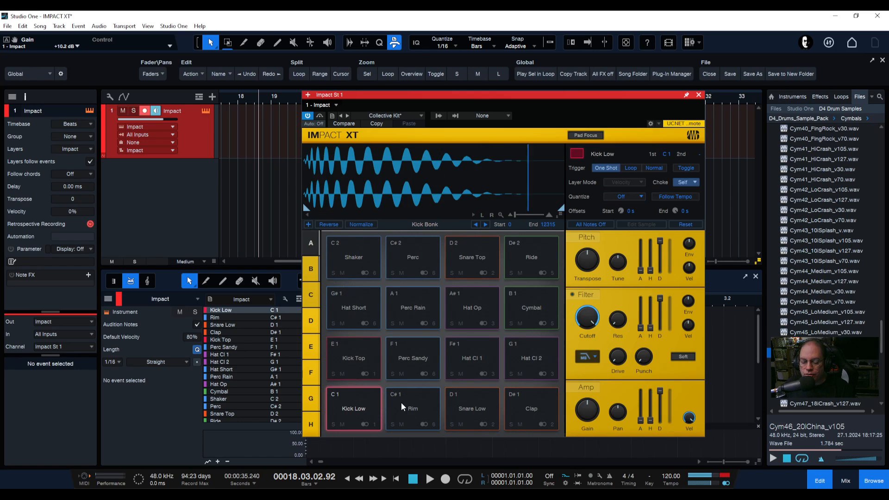
left_click(401, 401)
left_click(546, 402)
left_click(515, 362)
left_click(458, 360)
left_click(398, 361)
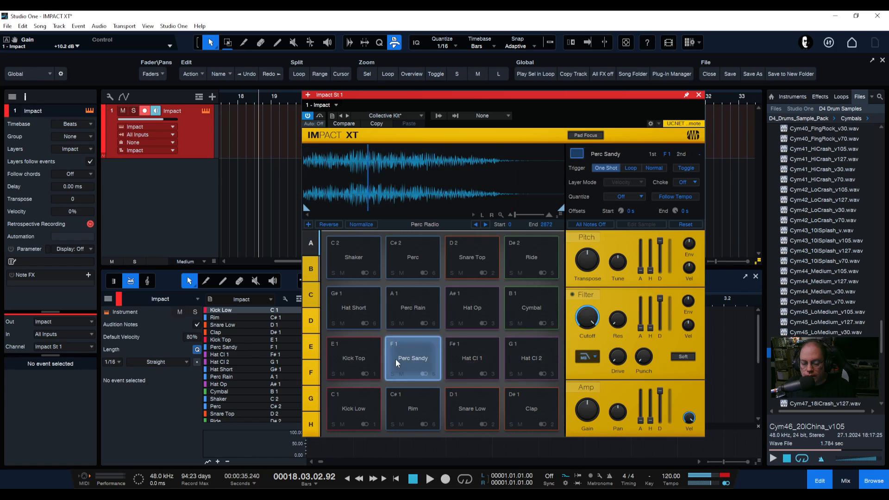
left_click(483, 351)
left_click(519, 355)
left_click(413, 412)
left_click(472, 409)
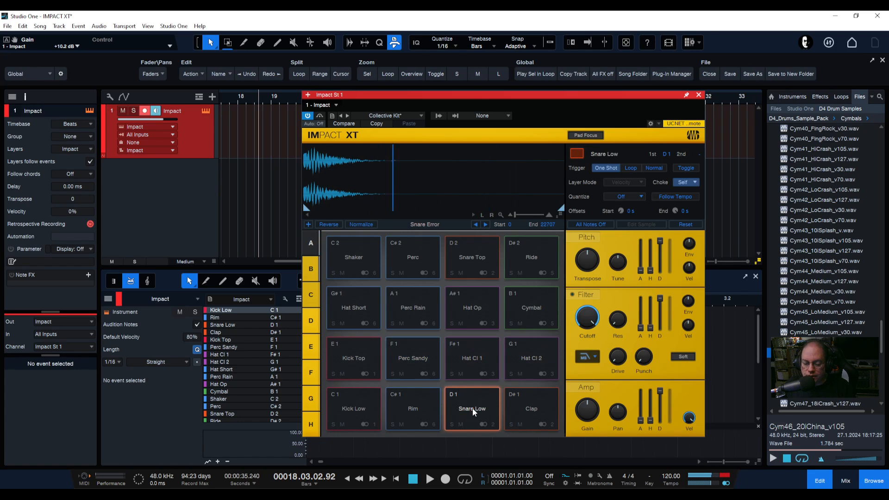
left_click(472, 408)
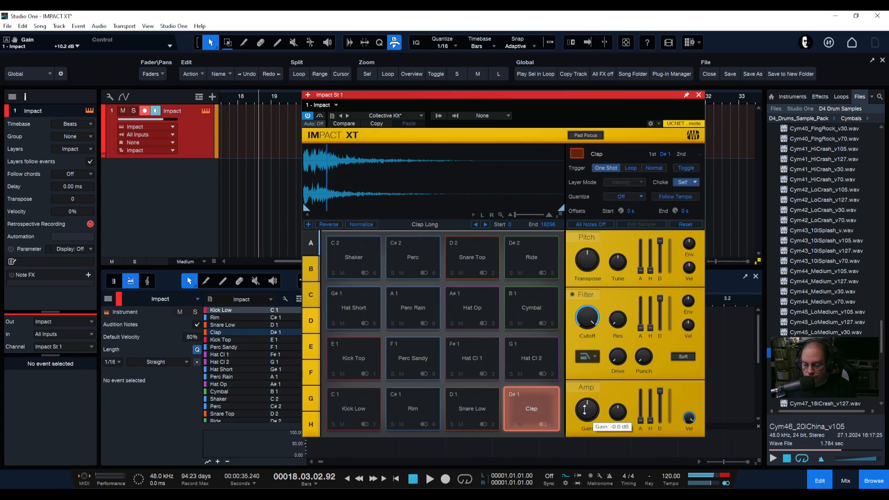
Adjust the Clap pad's gain and its amp envelope decay
left_click_drag(586, 414, 631, 407)
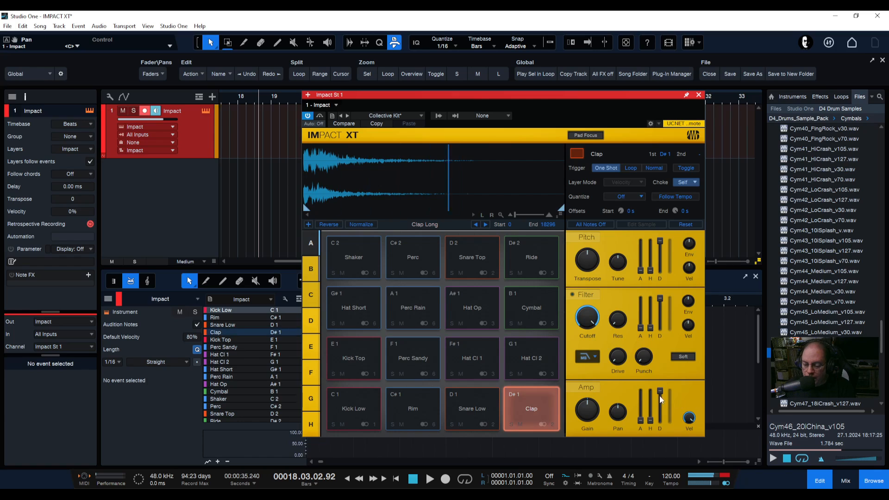
mouse_move(662, 389)
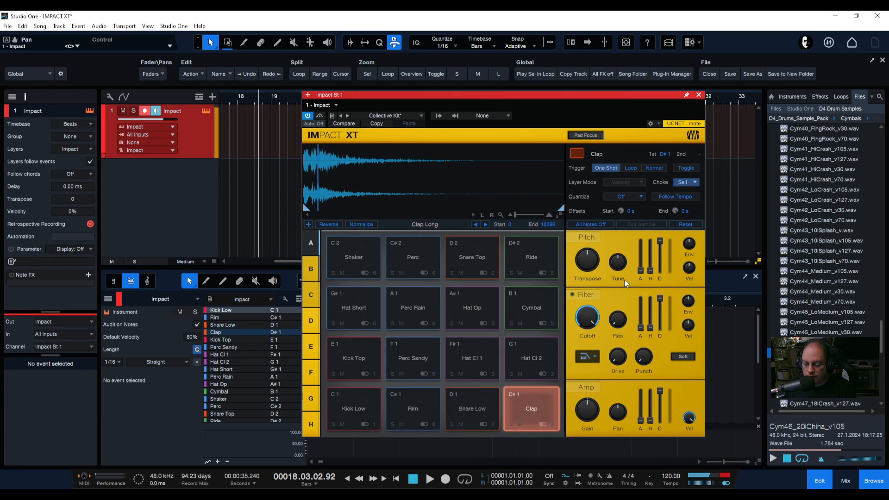
left_click_drag(661, 390, 660, 416)
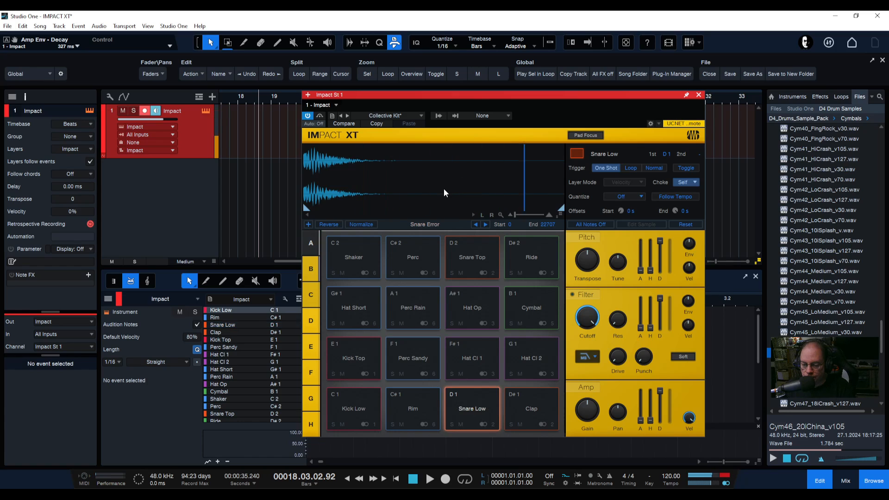
left_click_drag(661, 392, 664, 437)
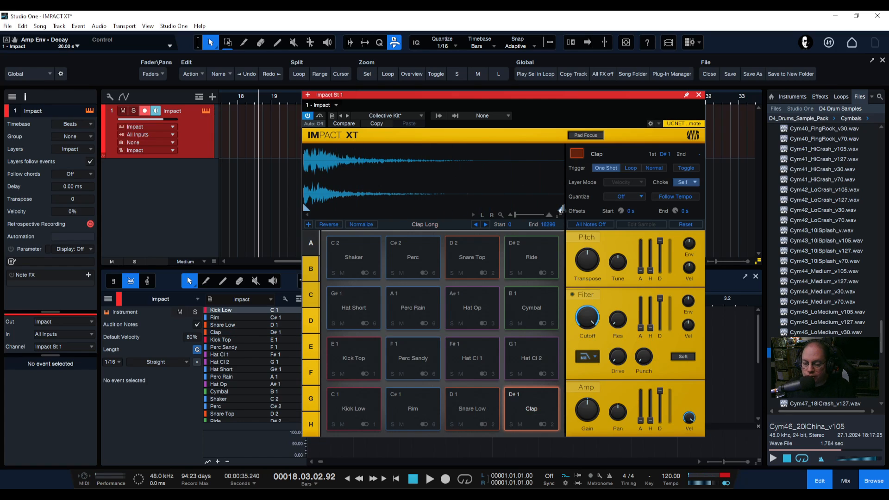
Drag the Clap sample's end point inward and back out to the full length
left_click_drag(561, 209, 425, 208)
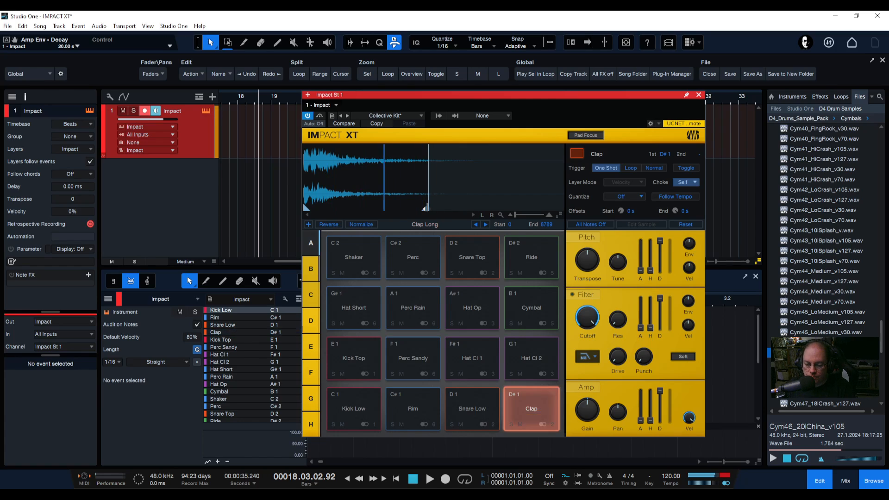
left_click_drag(425, 208, 393, 208)
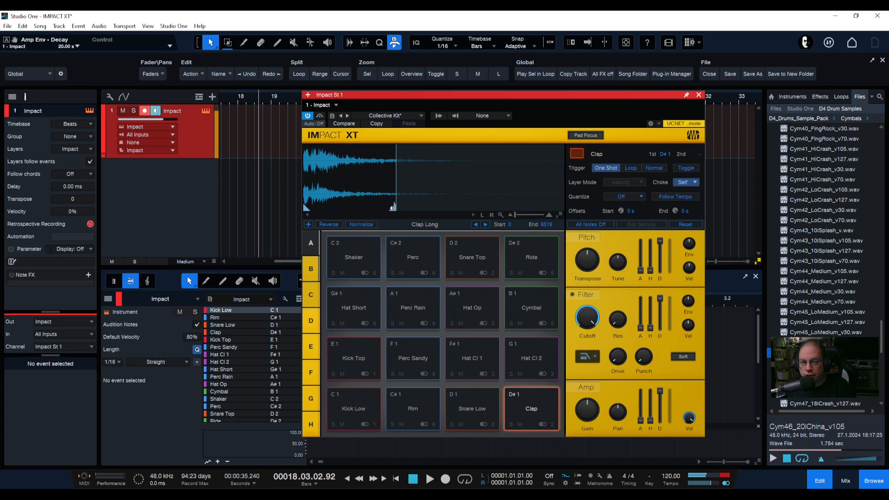
left_click_drag(393, 208, 418, 208)
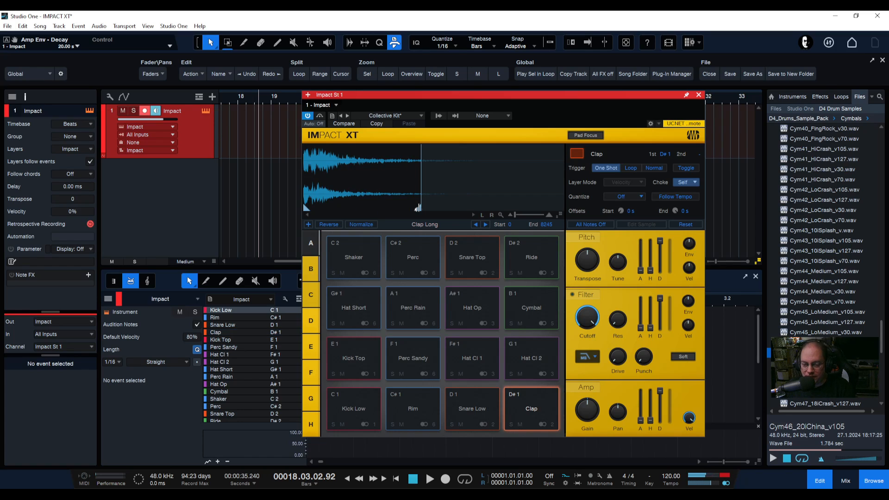
left_click_drag(418, 207, 562, 208)
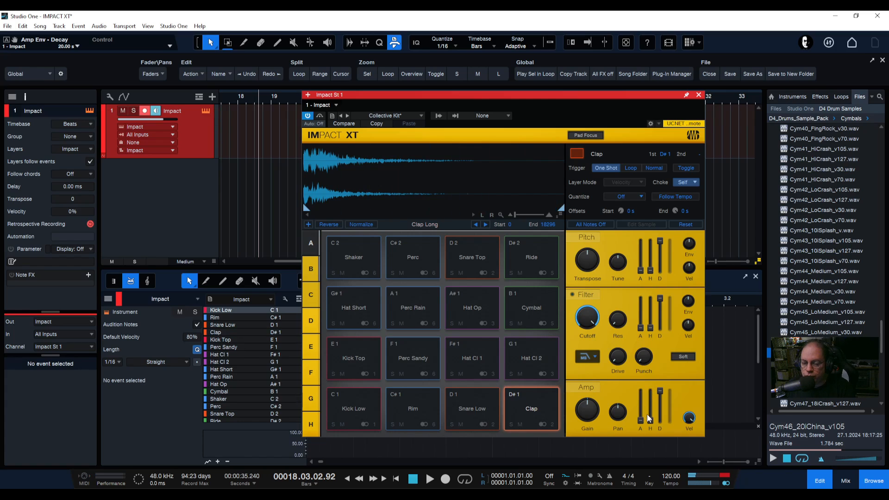
Experiment with the Clap's amp envelope hold and decay sliders, finishing with hold at 0 s
mouse_move(647, 419)
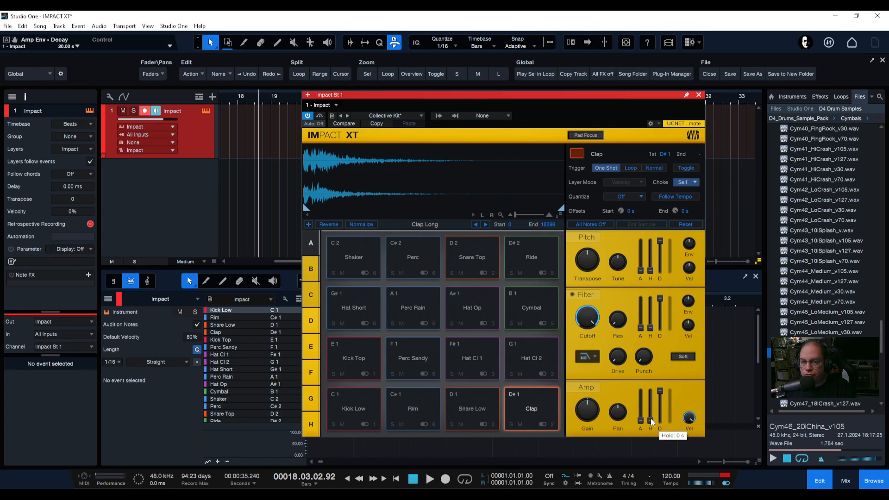
left_click_drag(651, 418, 654, 372)
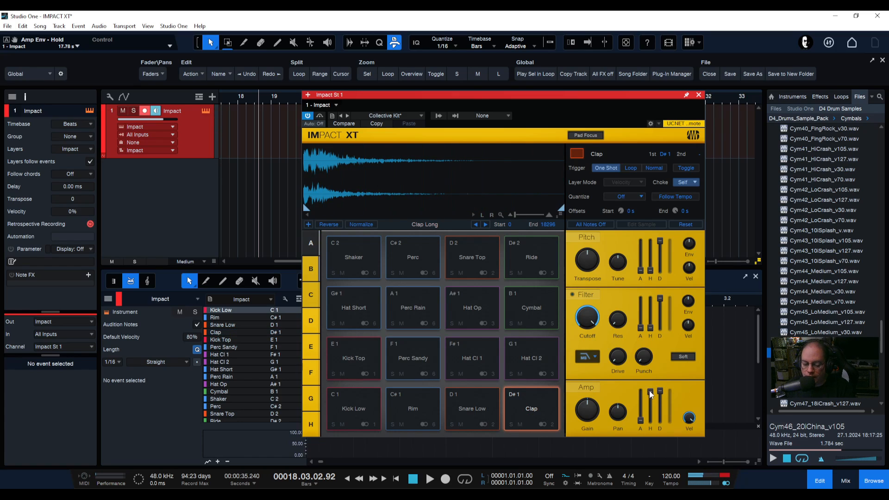
left_click_drag(649, 390, 647, 458)
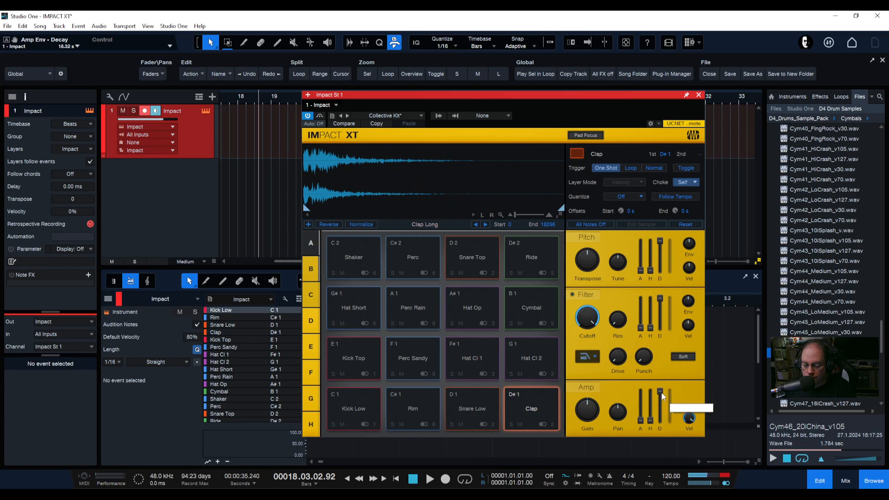
left_click_drag(662, 394, 662, 438)
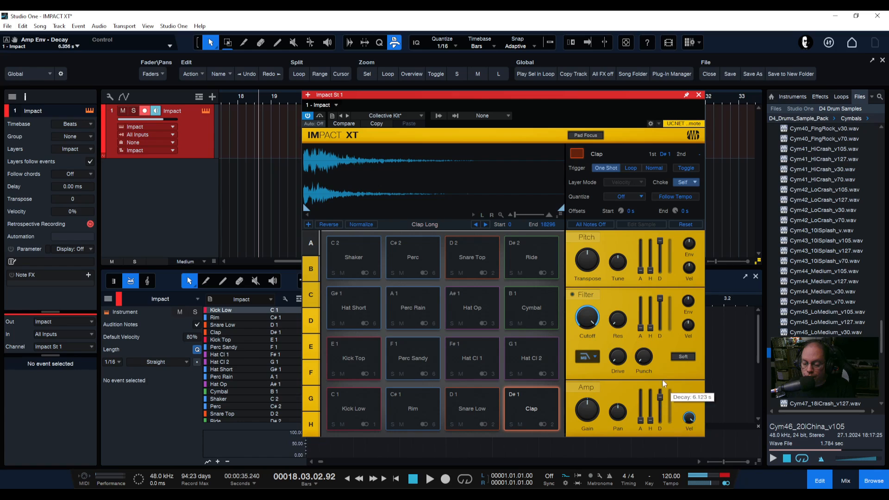
left_click_drag(662, 380, 662, 378)
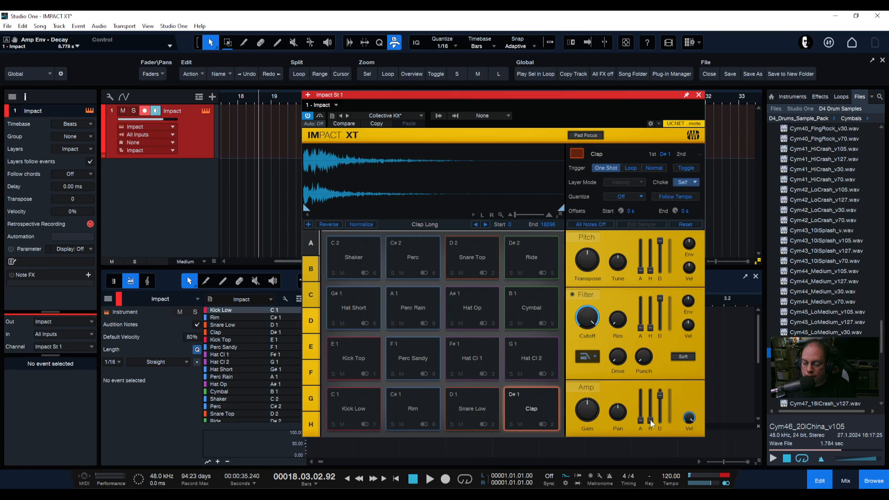
left_click_drag(651, 420, 661, 437)
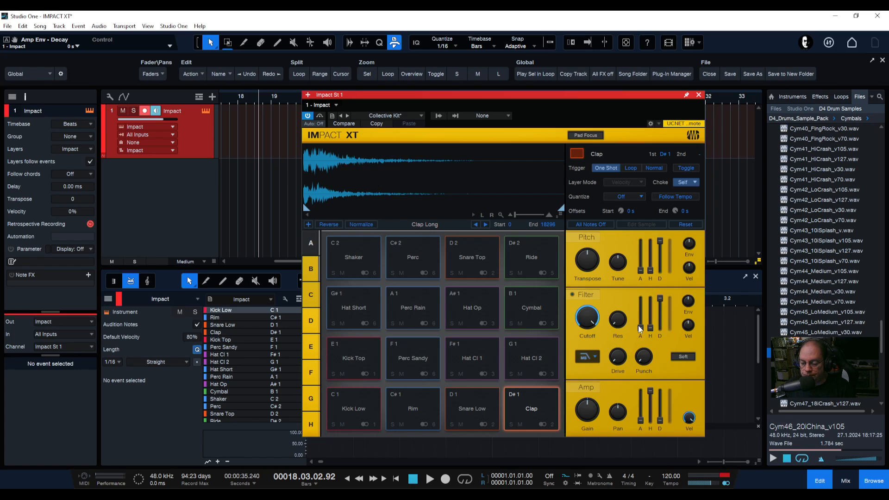
mouse_move(639, 326)
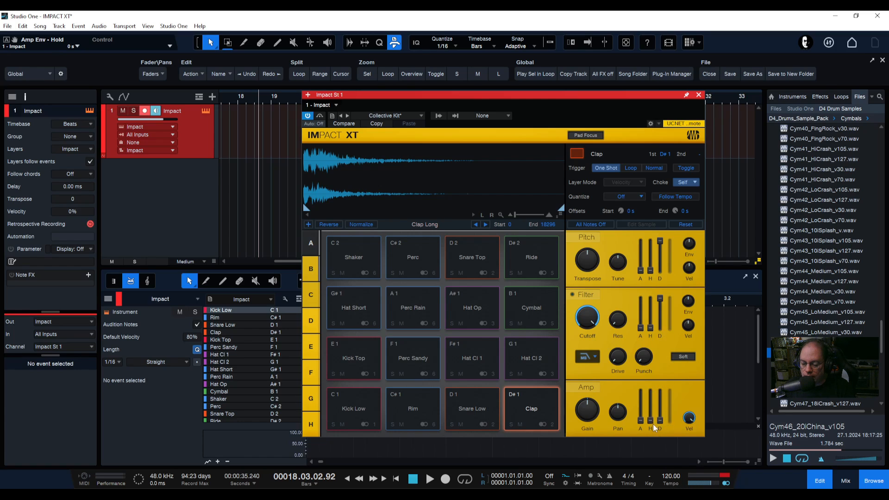
left_click_drag(653, 423, 652, 459)
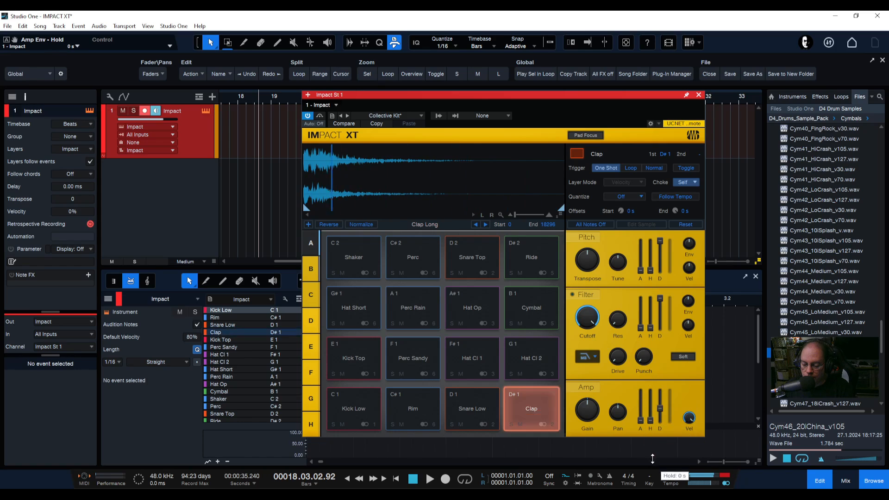
Adjust the Clap's amp envelope decay and attack sliders
left_click_drag(660, 407, 640, 465)
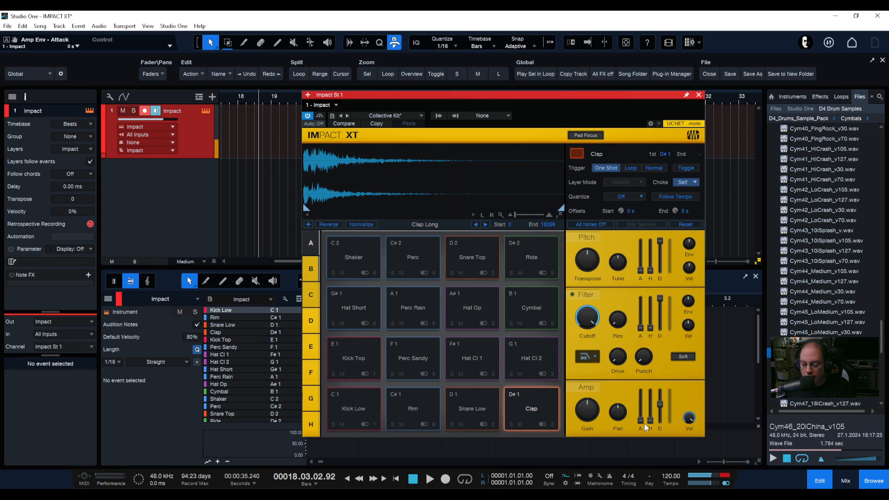
left_click_drag(641, 420, 659, 376)
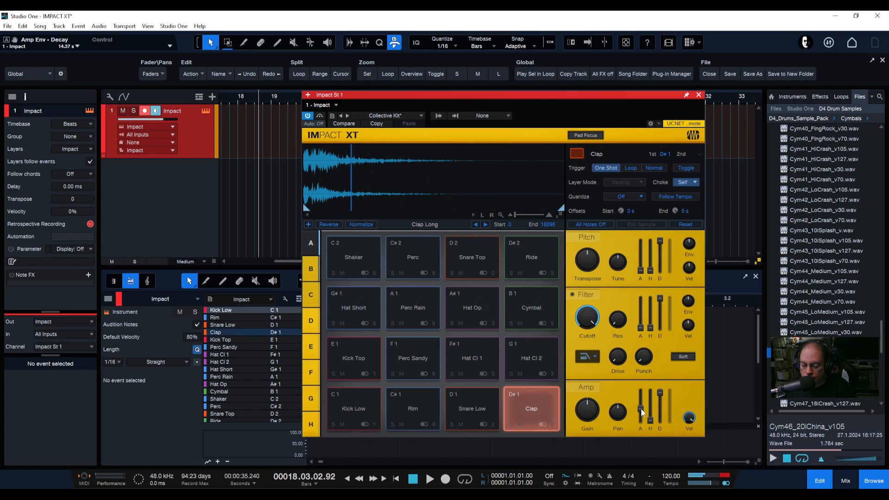
left_click_drag(641, 409, 640, 448)
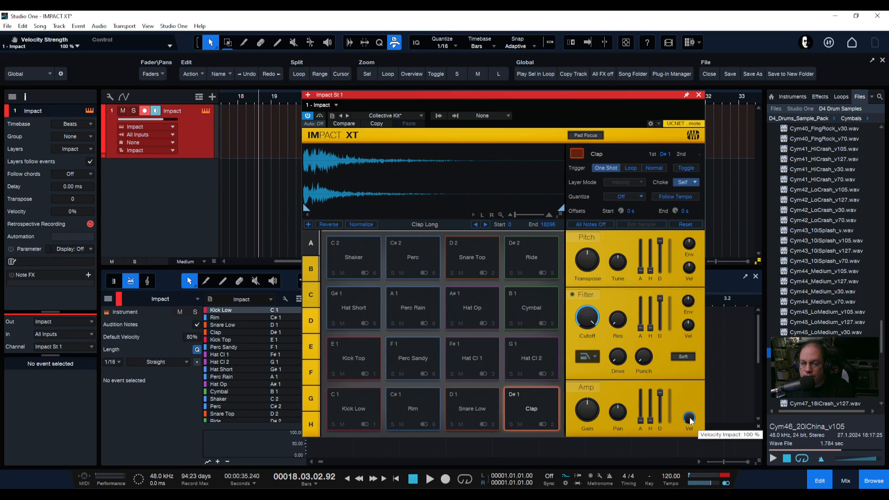
Sweep the Clap's amp velocity amount down and back up to 100%
left_click_drag(690, 419, 689, 465)
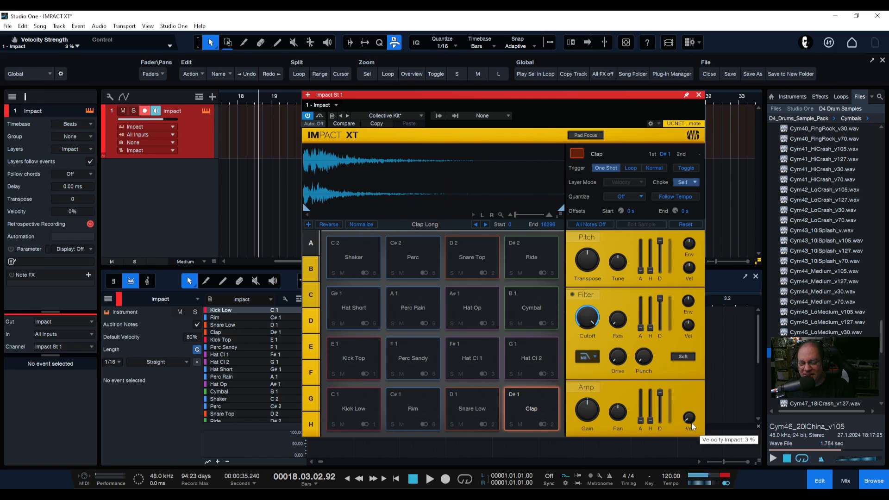
left_click_drag(691, 423, 686, 374)
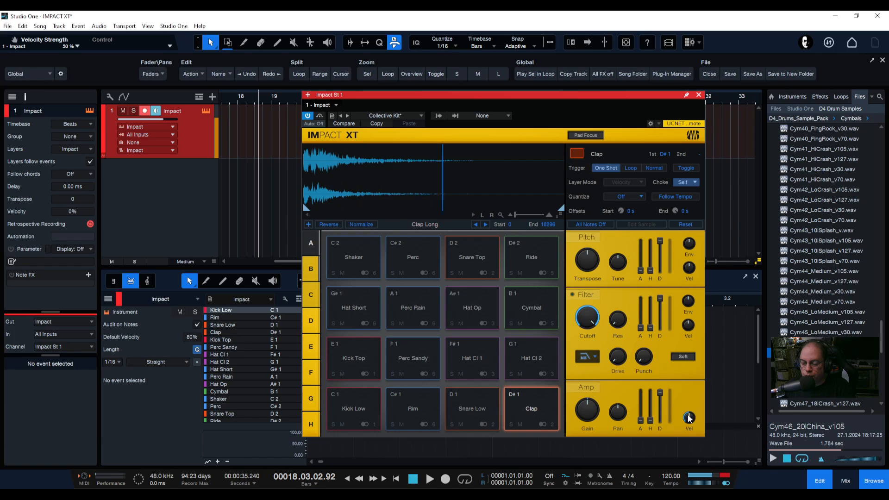
left_click_drag(689, 419, 687, 356)
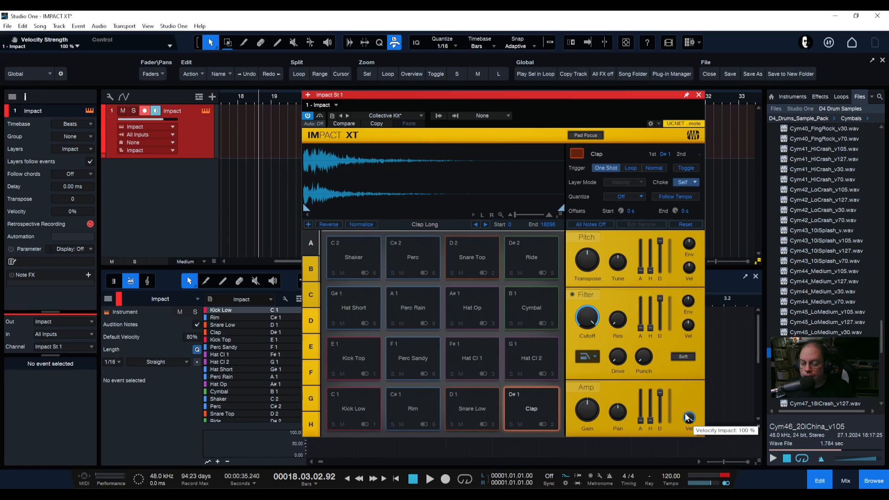
mouse_move(691, 418)
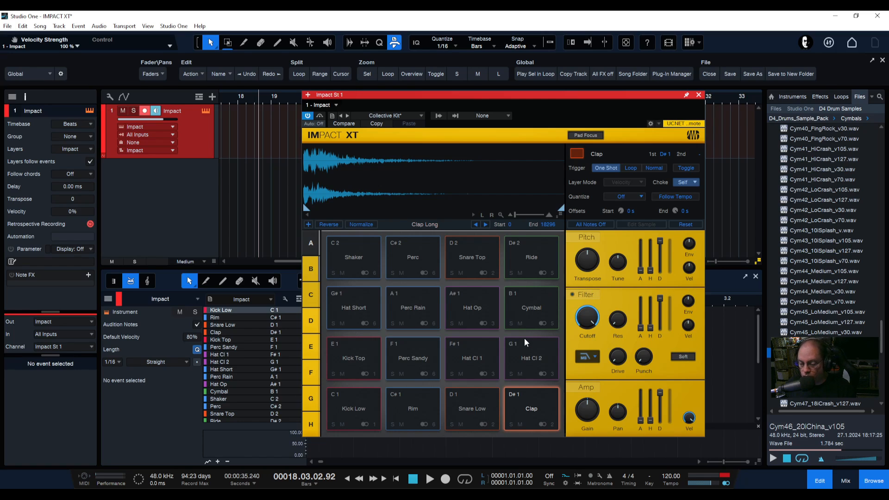
Adjust the Clap's filter resonance and cutoff knobs, leaving cutoff at 20.00 kHz
mouse_move(582, 323)
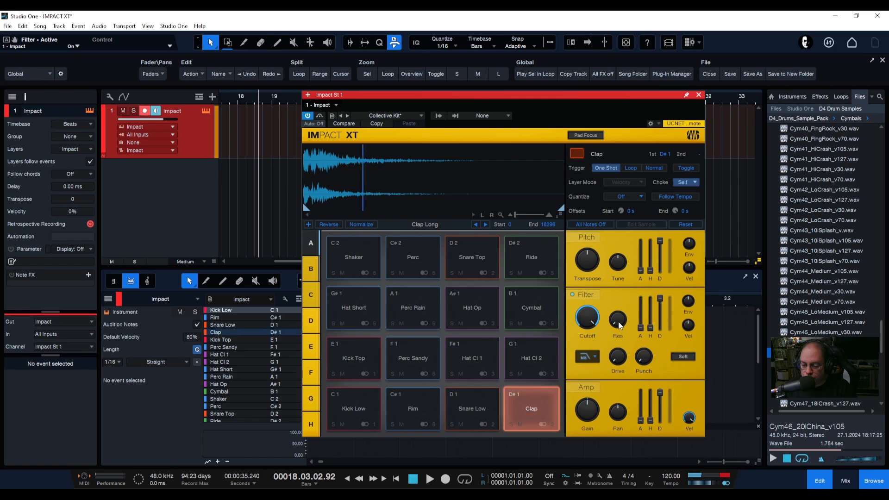
mouse_move(620, 325)
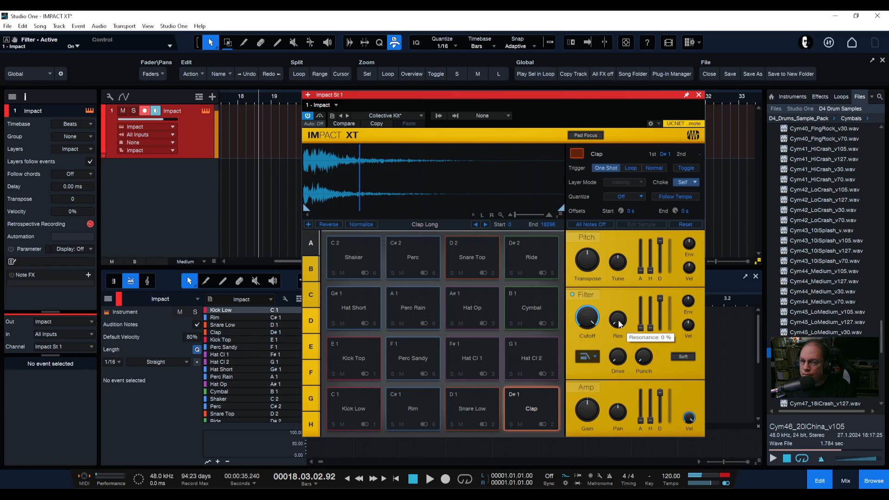
mouse_move(620, 324)
left_mouse_down()
mouse_move(614, 235)
mouse_move(621, 327)
left_mouse_up()
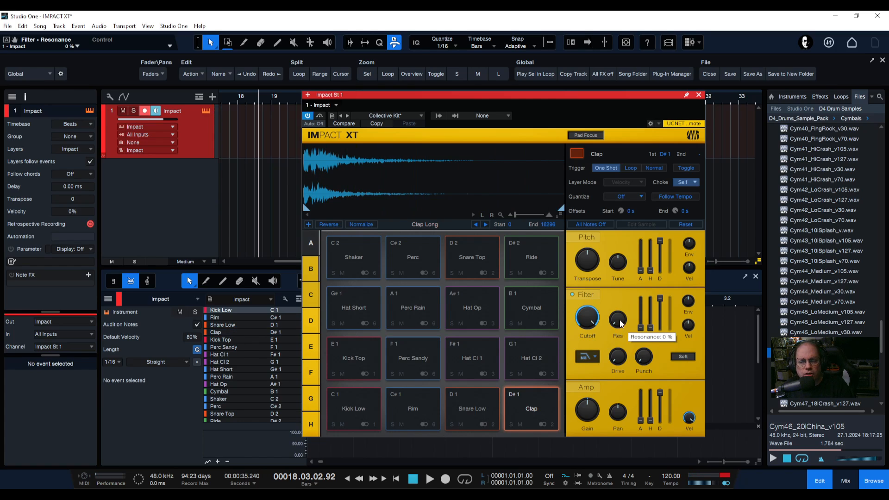
mouse_move(620, 324)
left_mouse_down()
mouse_move(615, 300)
mouse_move(613, 339)
left_mouse_up()
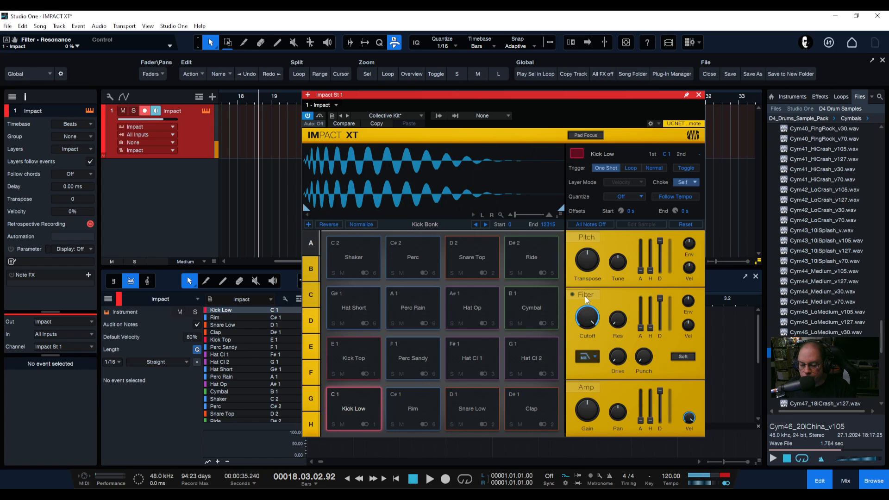
left_click_drag(618, 318, 582, 290)
mouse_move(637, 356)
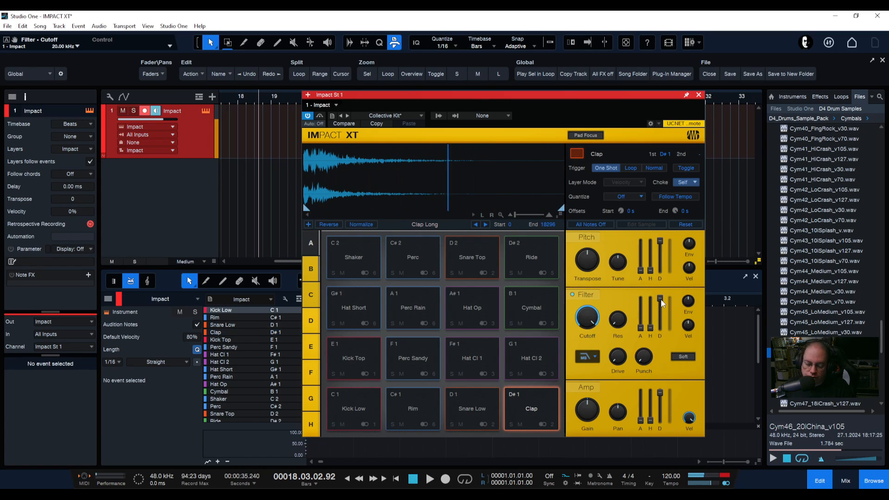
Adjust the Clap's filter envelope decay, hold and attack sliders
mouse_move(659, 299)
left_click_drag(660, 299, 657, 372)
left_click_drag(652, 329, 649, 293)
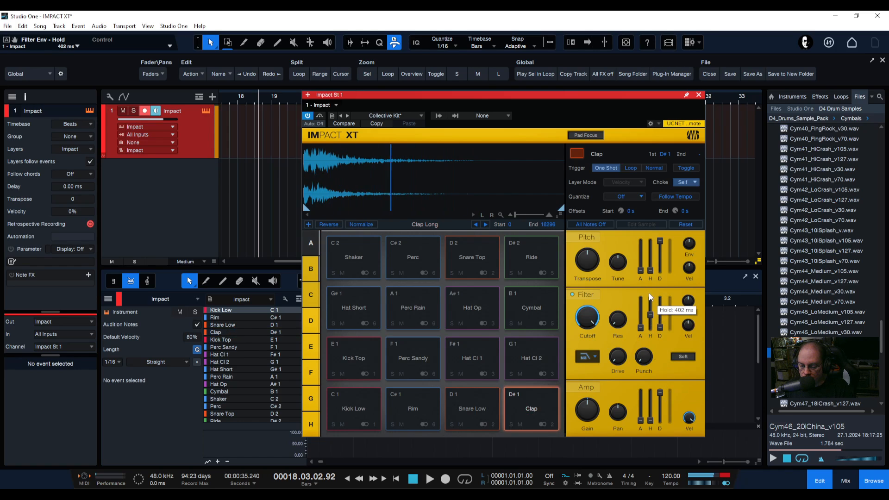
left_click_drag(636, 329, 646, 345)
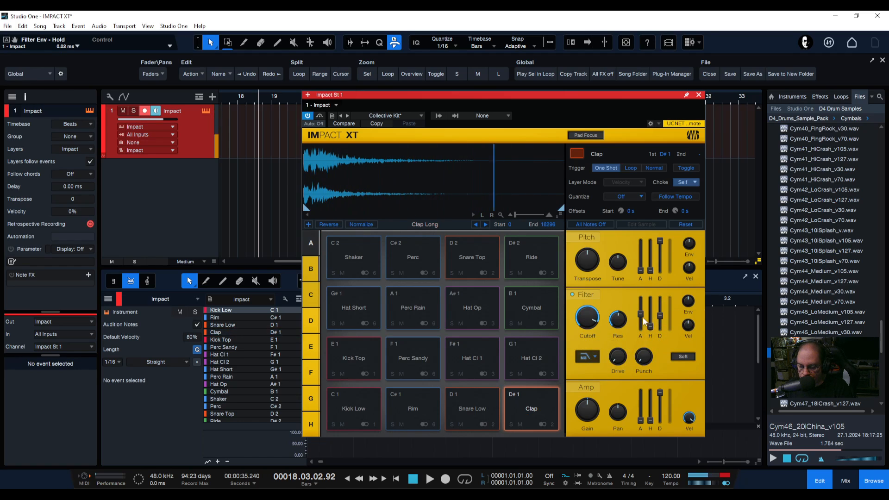
mouse_move(641, 315)
left_mouse_down()
mouse_move(641, 330)
mouse_move(642, 309)
left_mouse_up()
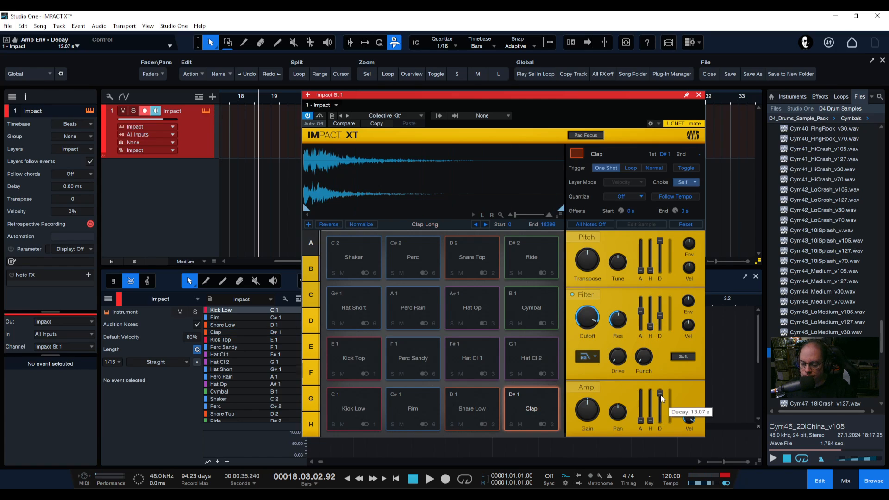
Raise the amp envelope decay and tweak the filter envelope amount, decay and attack
left_click_drag(660, 395, 658, 260)
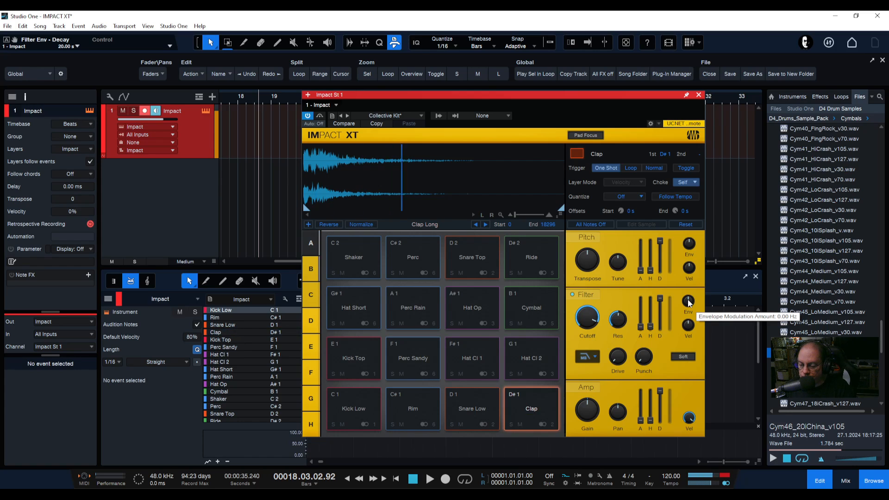
left_click_drag(688, 303, 660, 295)
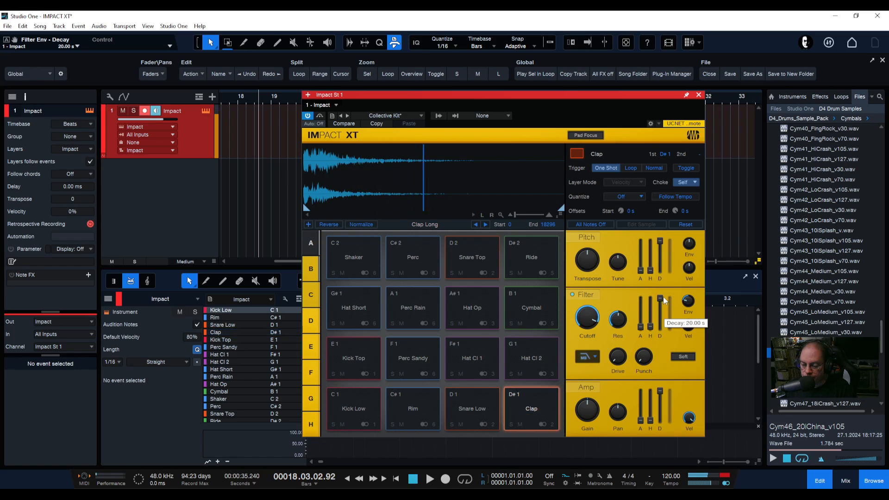
left_click_drag(652, 327, 660, 292)
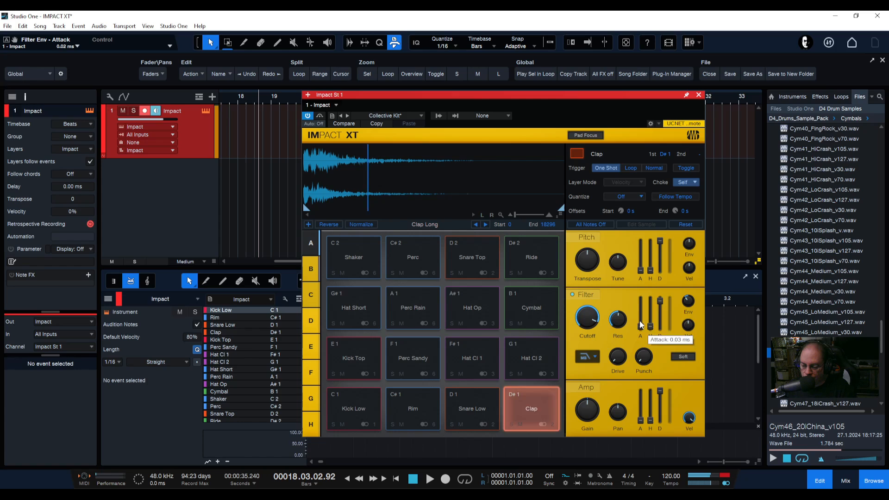
left_click_drag(640, 321, 641, 329)
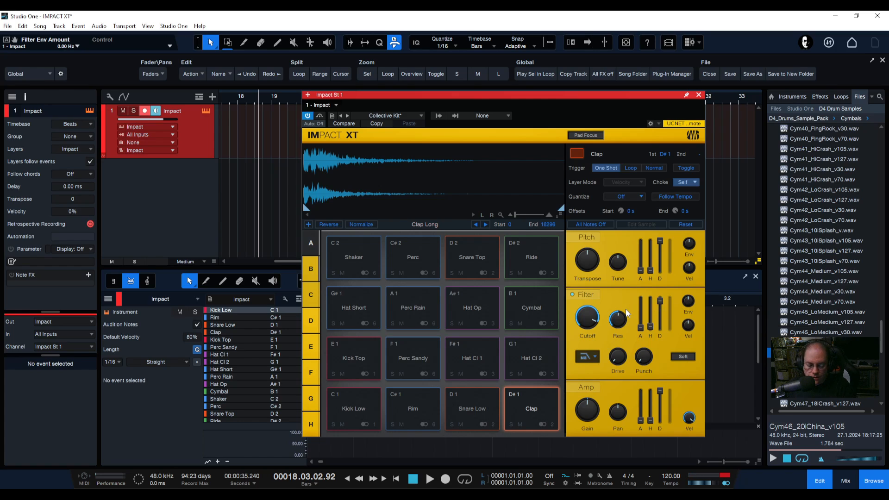
mouse_move(641, 327)
left_mouse_down()
mouse_move(640, 240)
mouse_move(640, 327)
left_mouse_up()
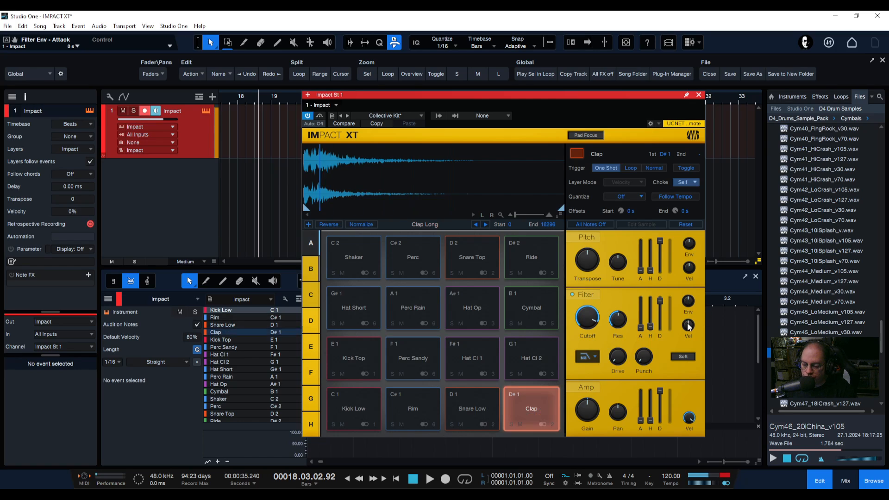
Sweep the filter's velocity-to-cutoff amount negative and reset it to 0%
mouse_move(692, 328)
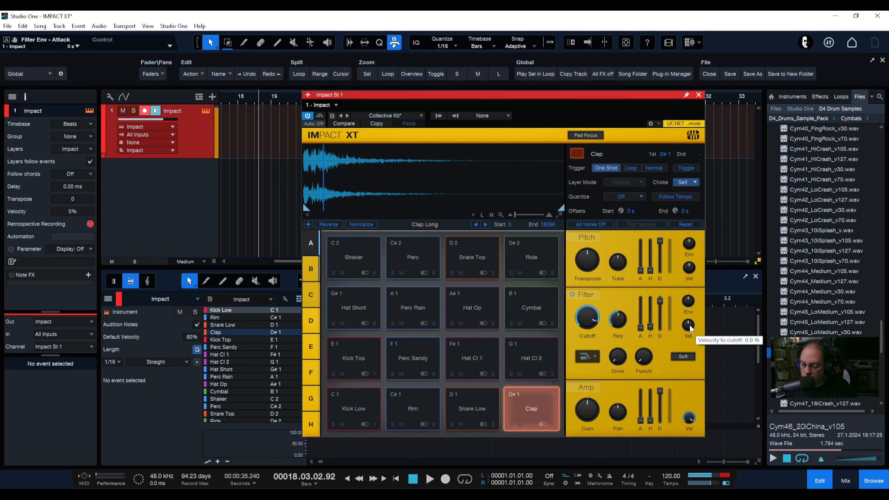
left_click_drag(692, 328, 685, 353)
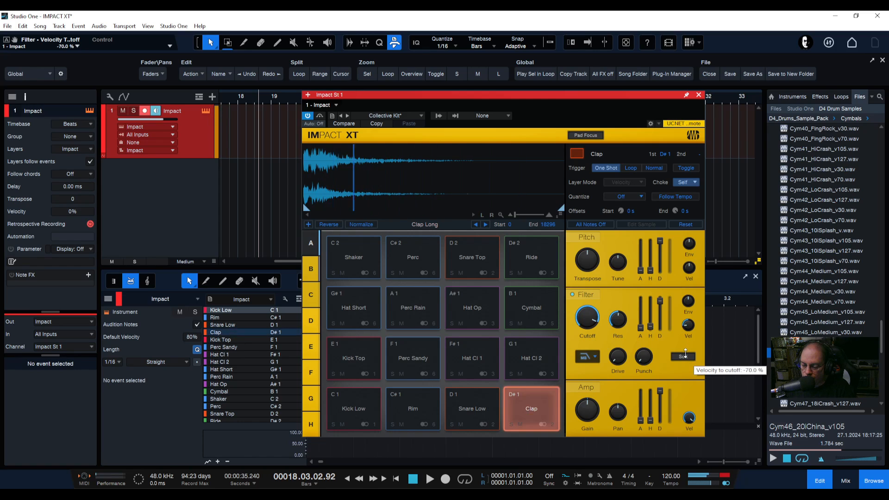
left_click_drag(685, 353, 681, 385)
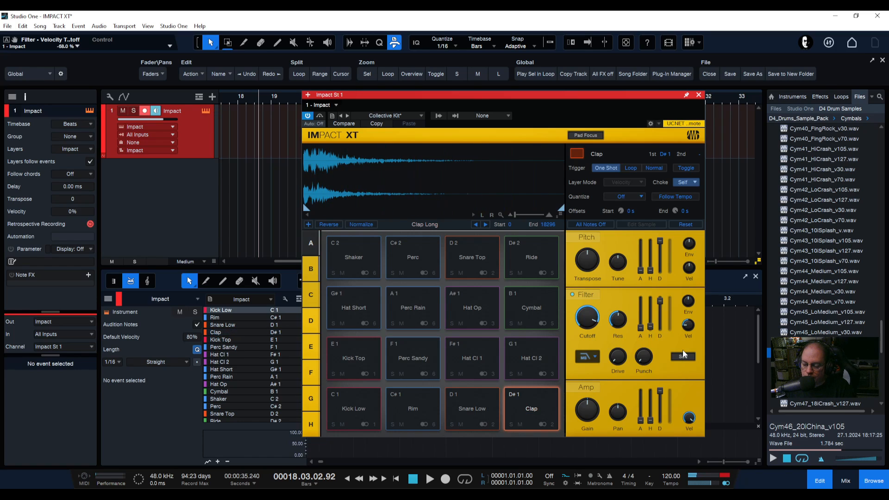
mouse_move(694, 324)
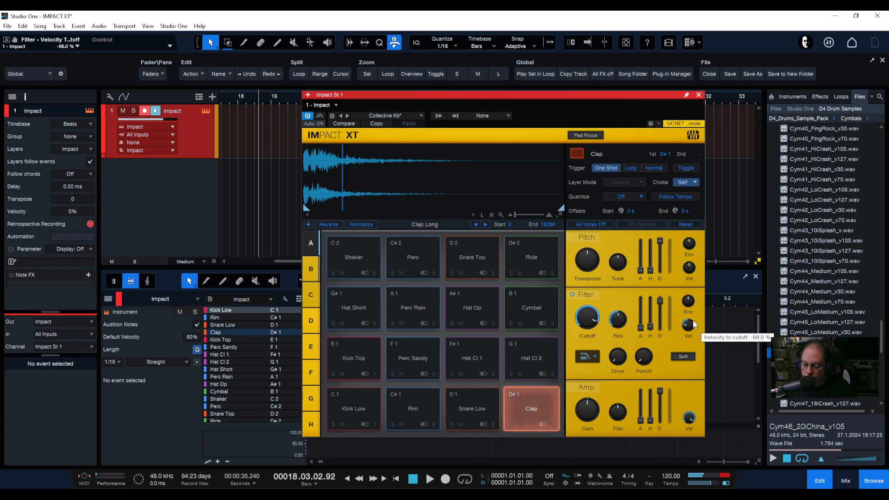
left_click_drag(693, 328, 691, 320)
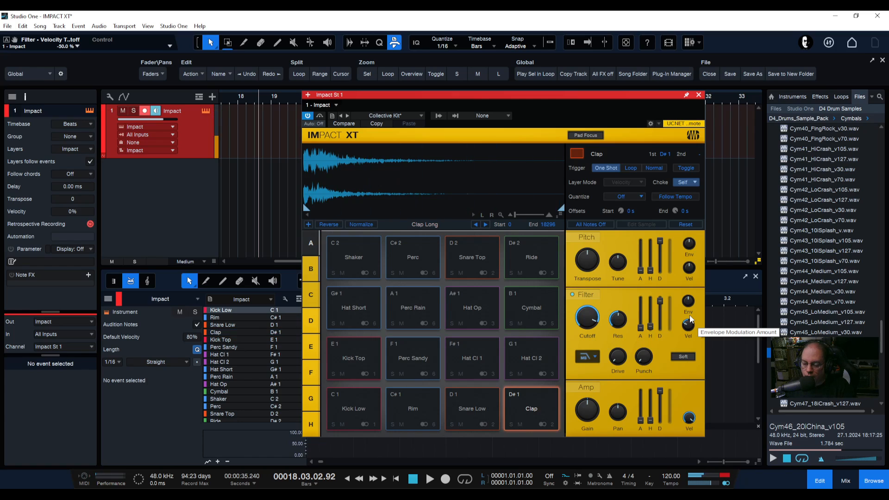
mouse_move(686, 326)
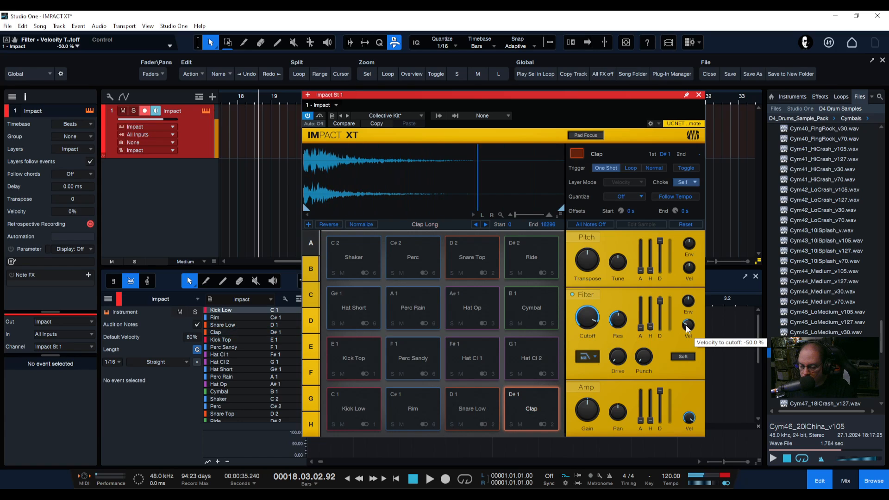
left_click(688, 326, "ctrl")
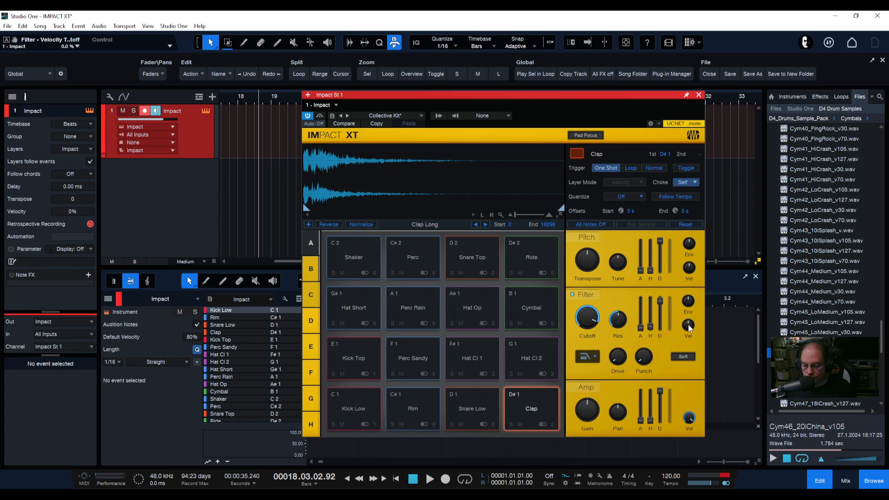
Set velocity-to-cutoff to about -32% and toggle Soft Clip several times, leaving it on
left_click(687, 357)
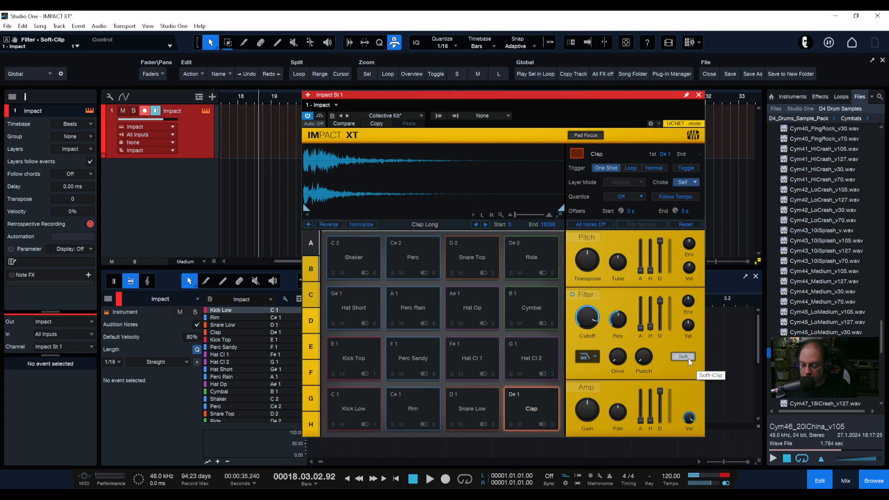
left_click_drag(690, 325, 684, 361)
left_click(682, 355)
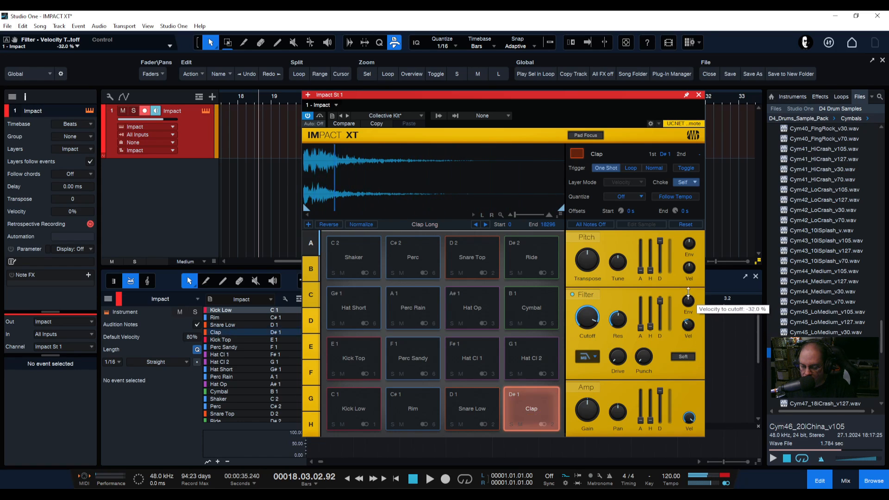
left_click(680, 357)
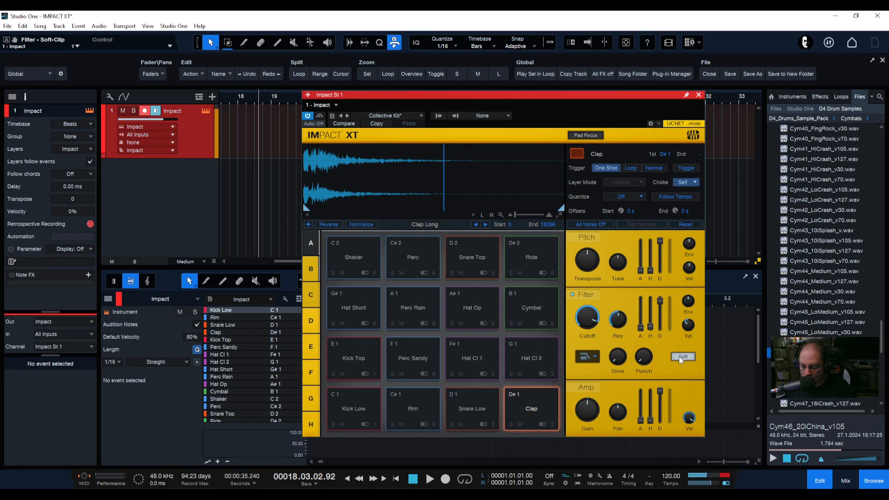
left_click(680, 358)
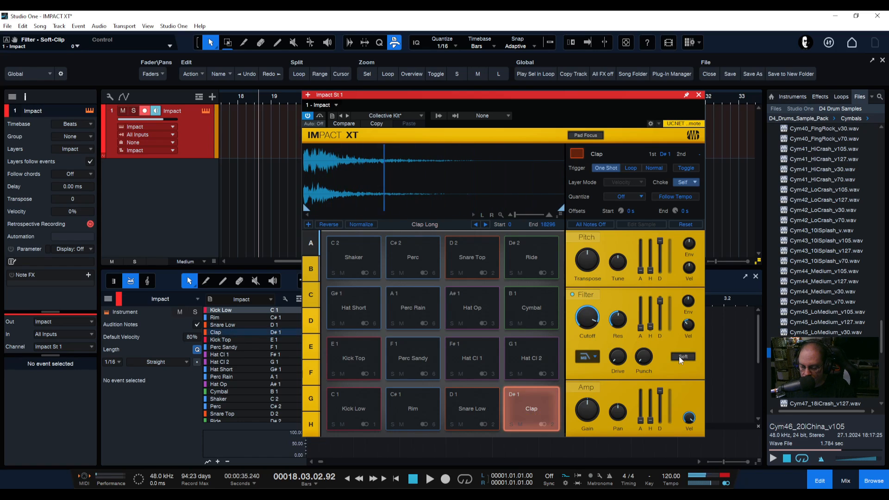
left_click(688, 325, "ctrl")
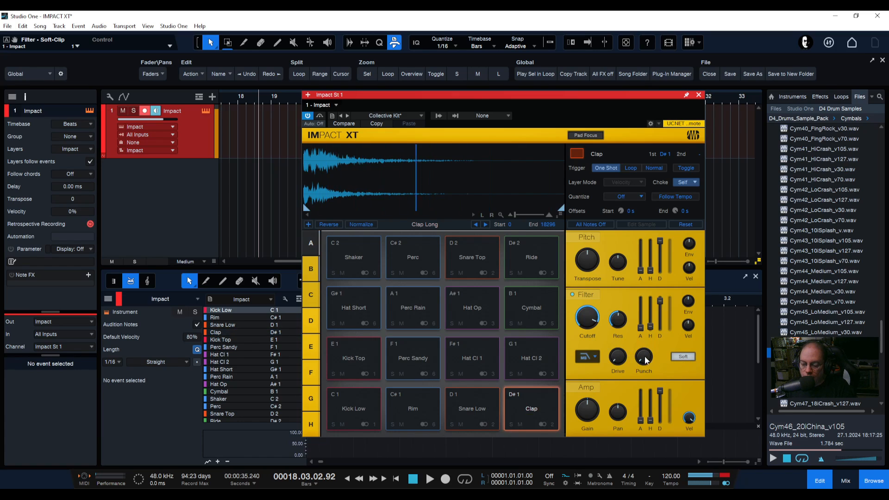
Switch the Clap's filter type to LP12 Ladder and then to HP12 Ladder
left_click(596, 356)
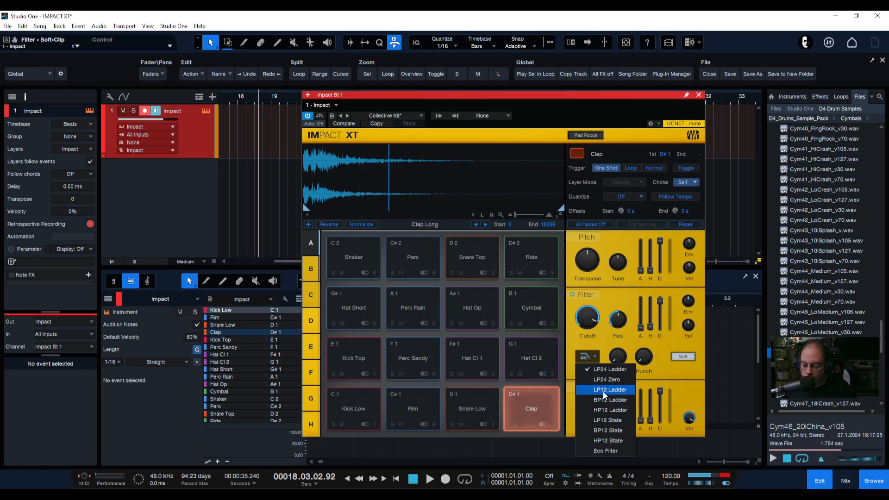
left_click(603, 391)
left_click(586, 357)
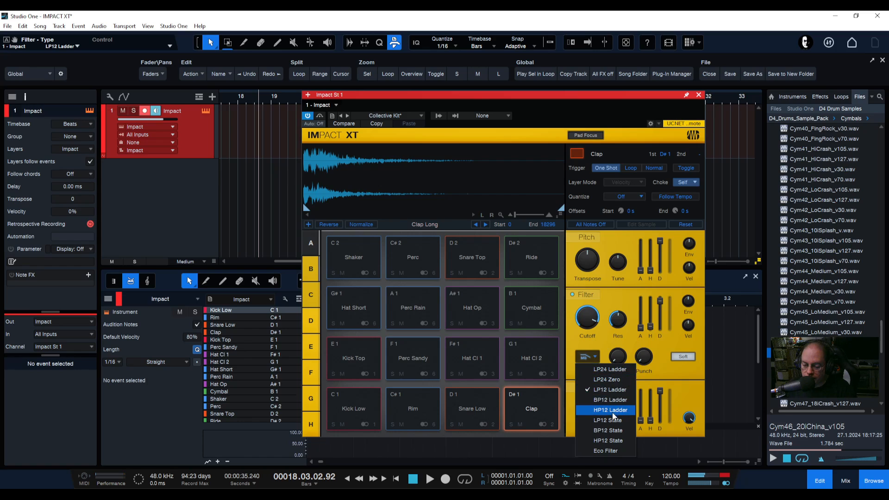
left_click(606, 411)
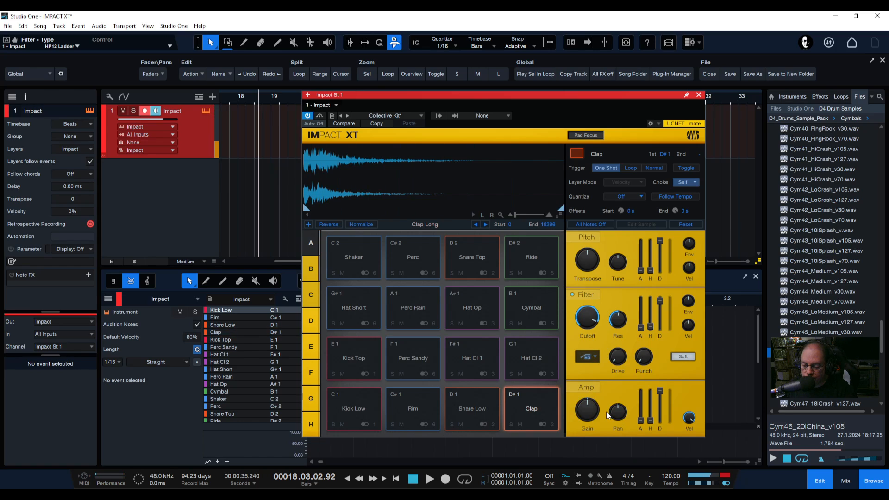
Switch the Clap's filter type to LP12 State and turn the resonance down to 0%
left_click(595, 358)
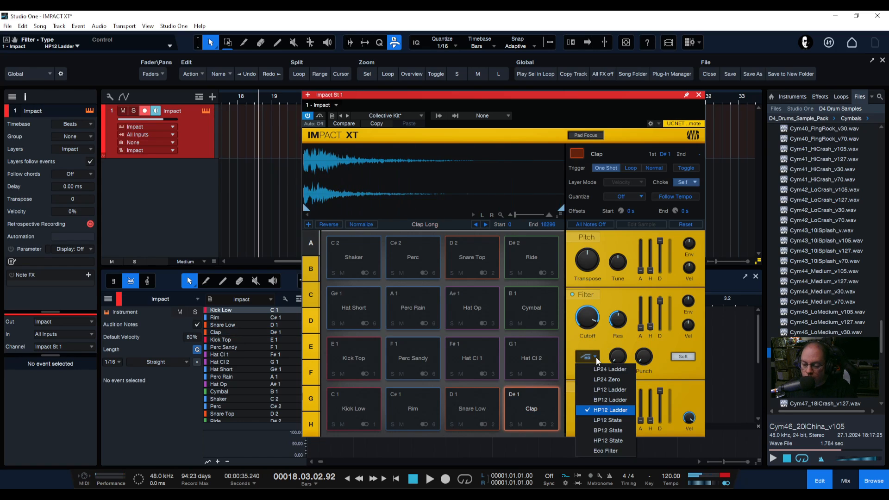
left_click(619, 421)
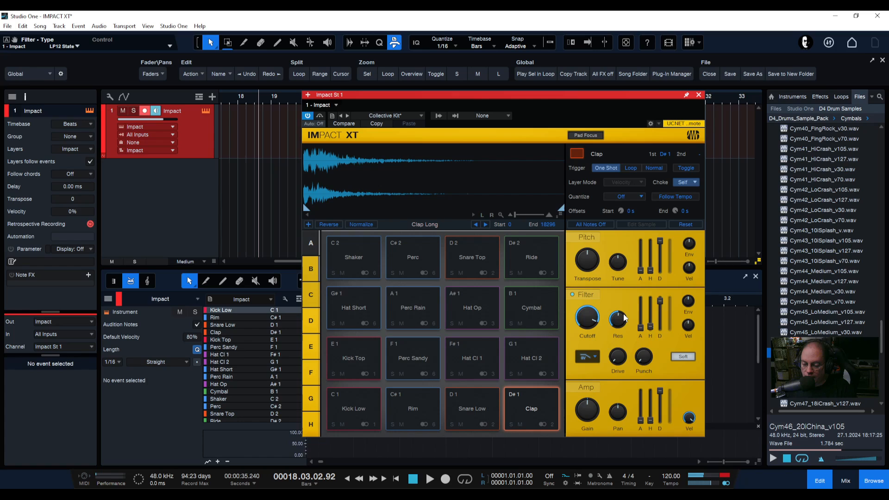
left_click_drag(623, 320, 616, 347)
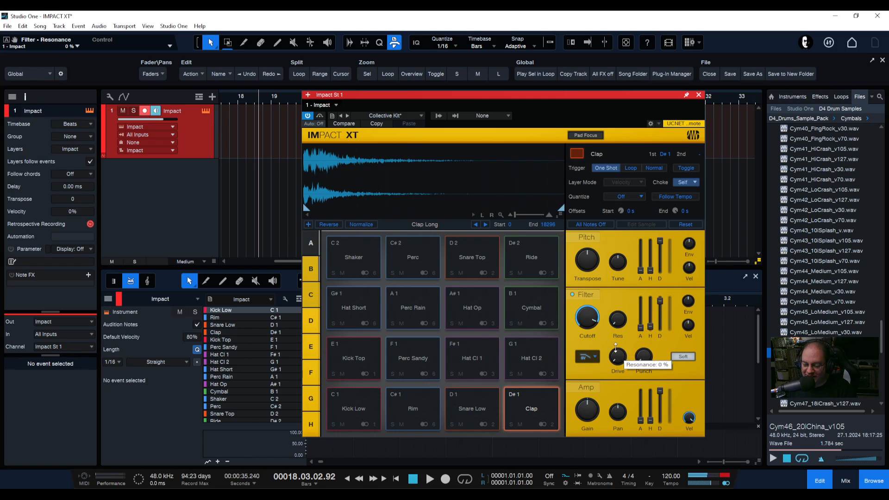
Try the BP12 State and Eco Filter filter types on the Clap
left_click(594, 358)
left_click(604, 432)
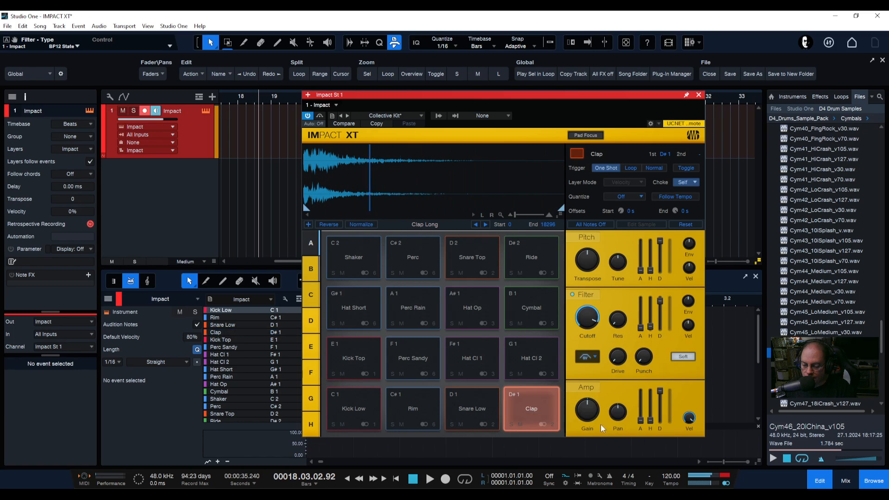
left_click(587, 357)
left_click(602, 450)
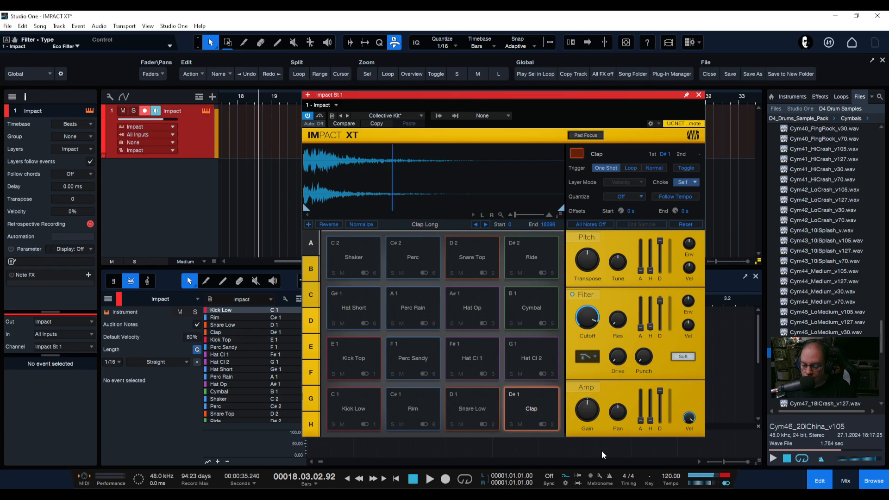
left_click(587, 356)
left_click(601, 441)
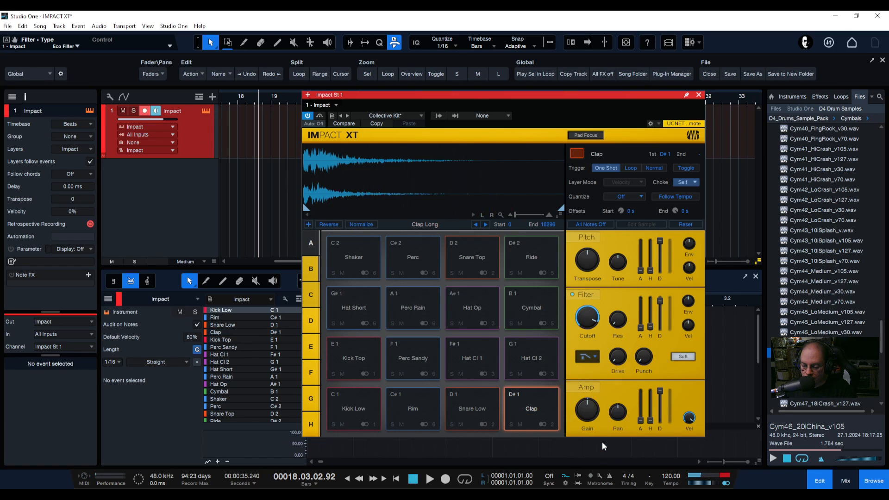
Set the filter type to LP24 Ladder and raise the resonance to about 24%
left_click(597, 358)
left_click(603, 370)
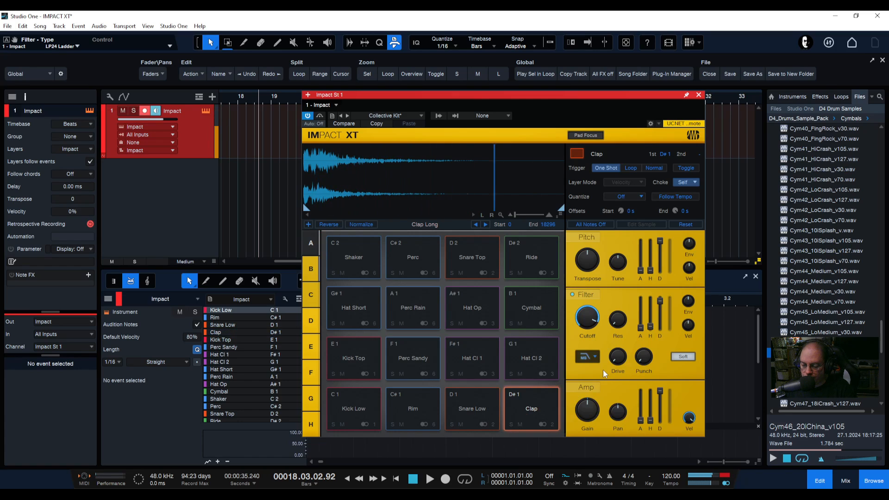
left_click_drag(613, 332, 620, 337)
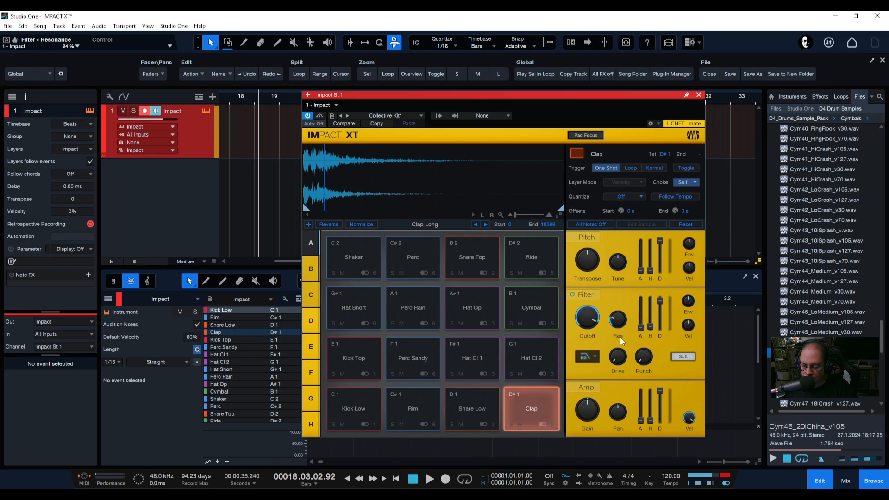
mouse_move(619, 362)
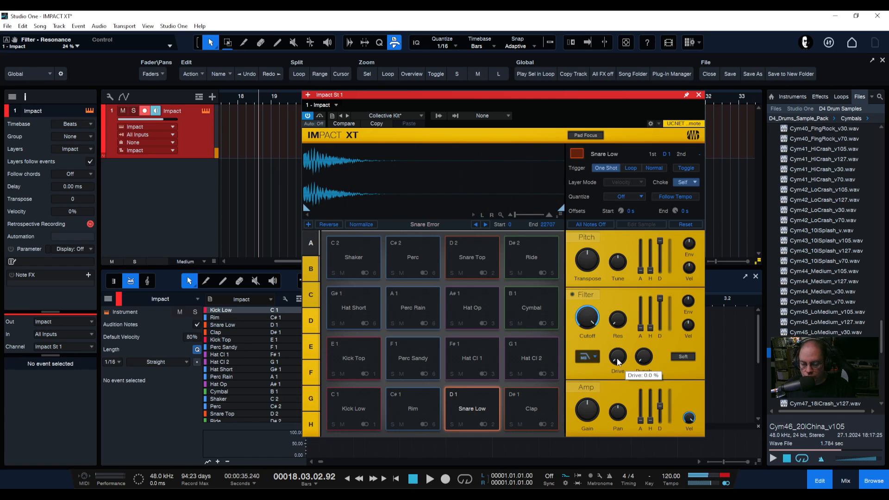
Audition the Perc Rain, Hat Cl 1, Perc Sandy and Cymbal pads
left_click(423, 307)
left_click(466, 363)
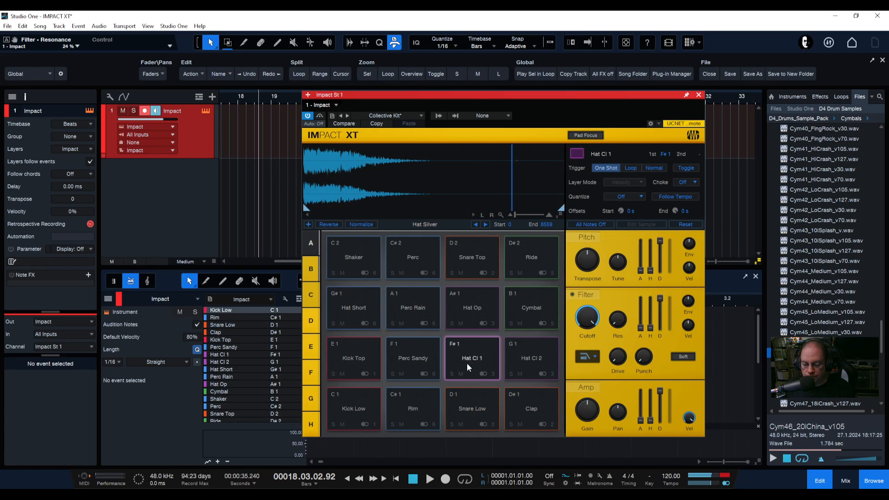
left_click(413, 358)
left_click(539, 306)
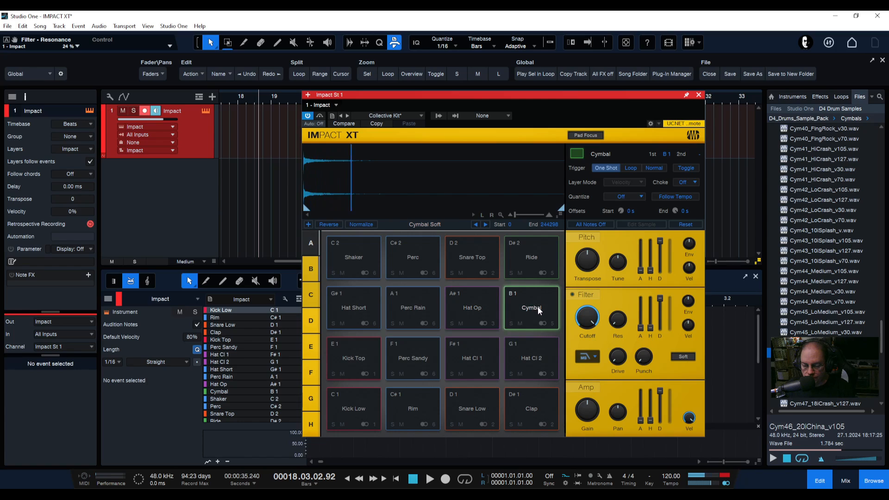
left_click(538, 306)
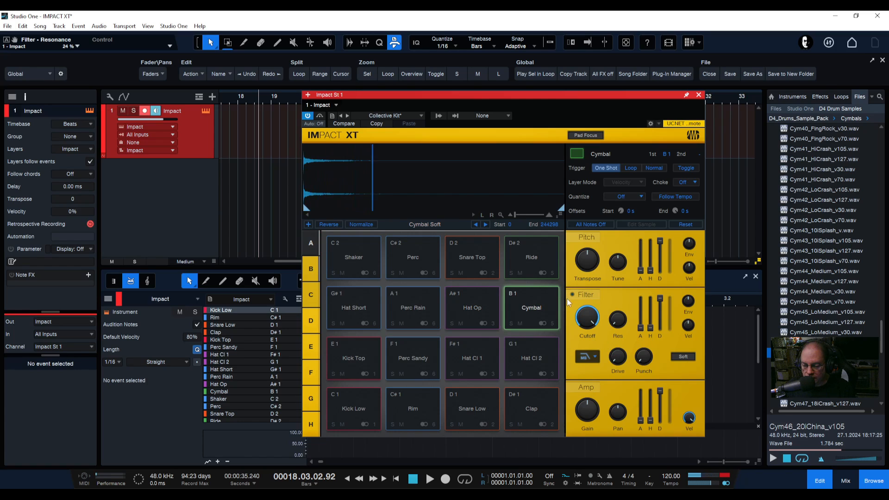
On the Cymbal pad, raise the filter drive to about 51% and return it to 0%
left_click(526, 316)
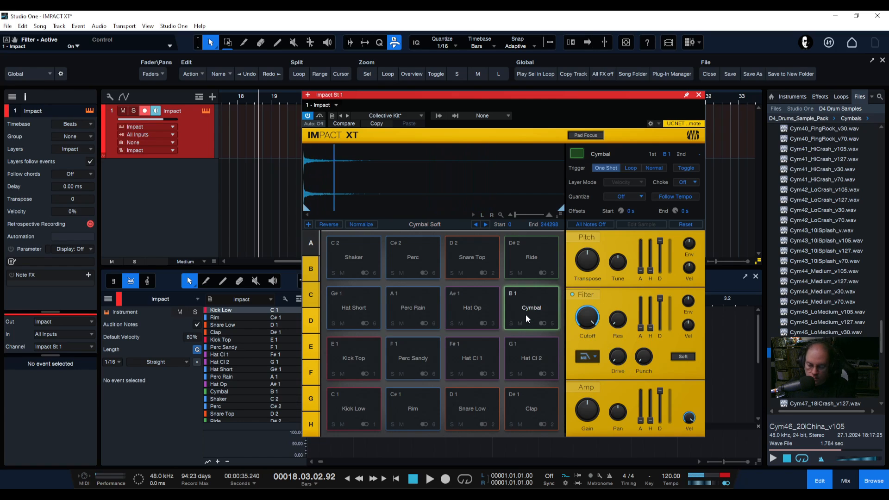
left_click(526, 314)
left_click_drag(619, 358, 609, 300)
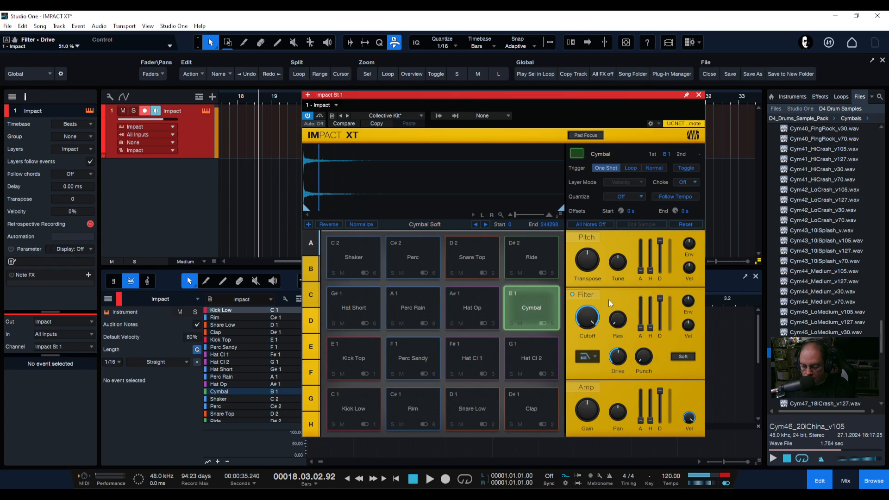
left_click_drag(617, 358, 619, 429)
Audition the Rim and Snare Low pads, sweeping the Snare Low's filter drive up to about 35% and back down
left_click(414, 413)
left_click(462, 411)
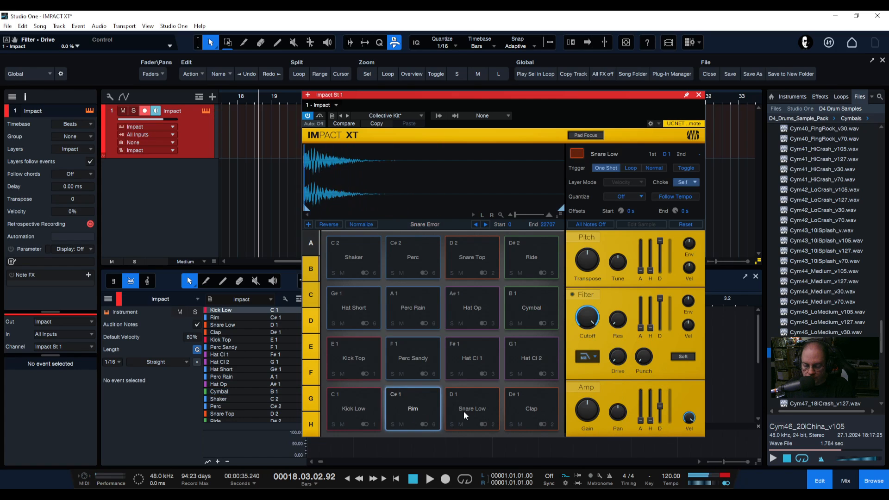
left_click(477, 412)
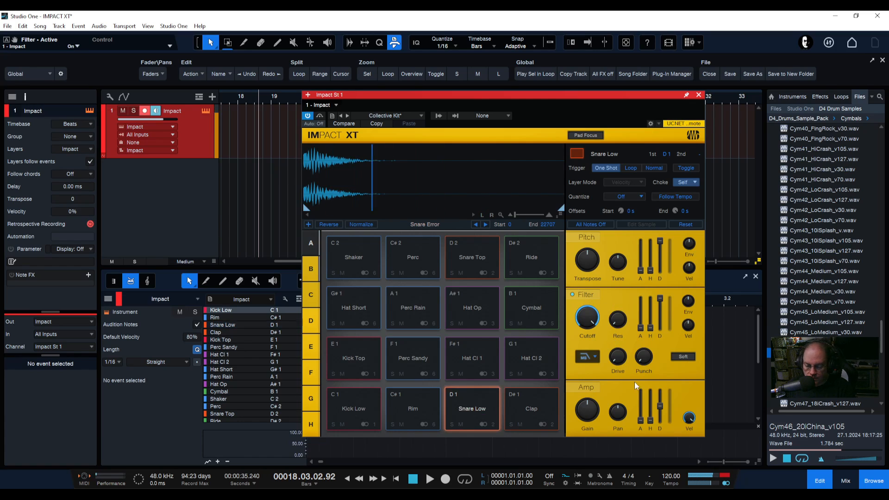
left_click_drag(616, 361, 595, 304)
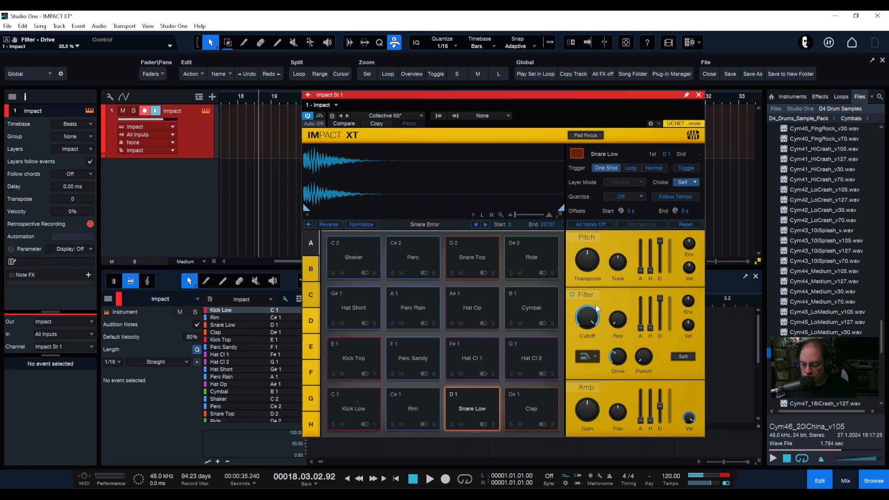
left_click_drag(601, 354, 614, 407)
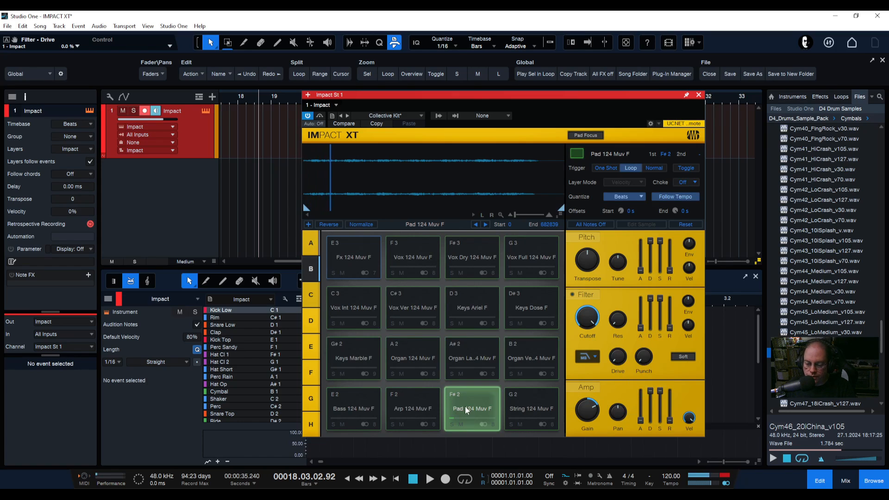
On the Pad 124 Muv F pad, enable the filter, raise drive to about 77% and set amp gain to -0.5 dB
left_click(574, 294)
left_click_drag(618, 357, 610, 301)
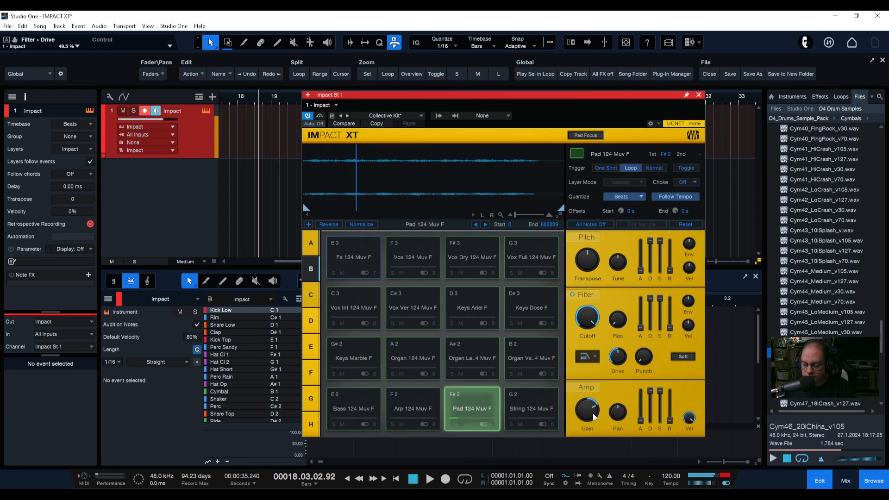
left_click_drag(587, 411, 586, 430)
left_click_drag(617, 358, 615, 326)
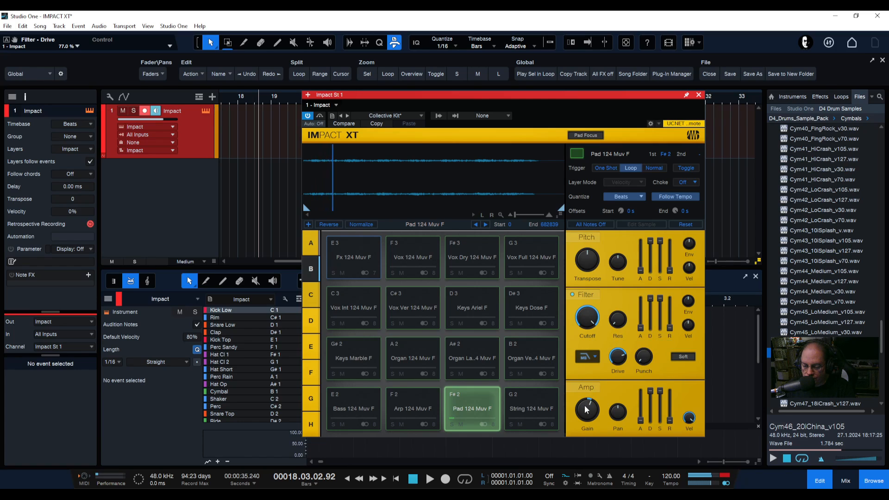
mouse_move(586, 410)
left_mouse_down()
mouse_move(586, 429)
mouse_move(585, 416)
left_mouse_up()
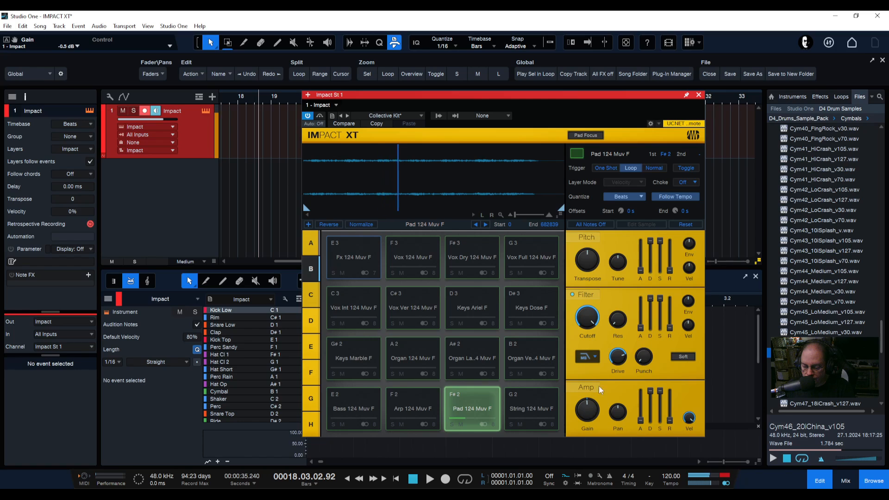
Set filter drive to about 13.5%, punch to about 82% and amp gain to about +5.9 dB
left_click_drag(617, 357, 604, 406)
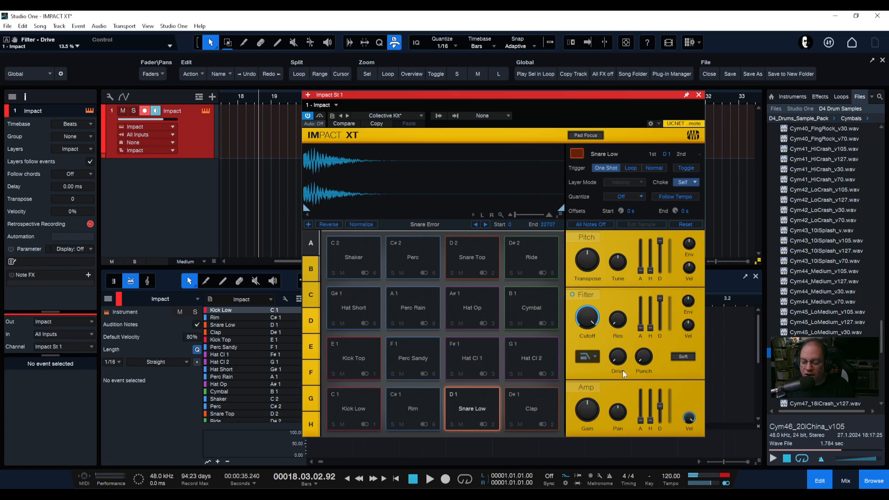
mouse_move(646, 361)
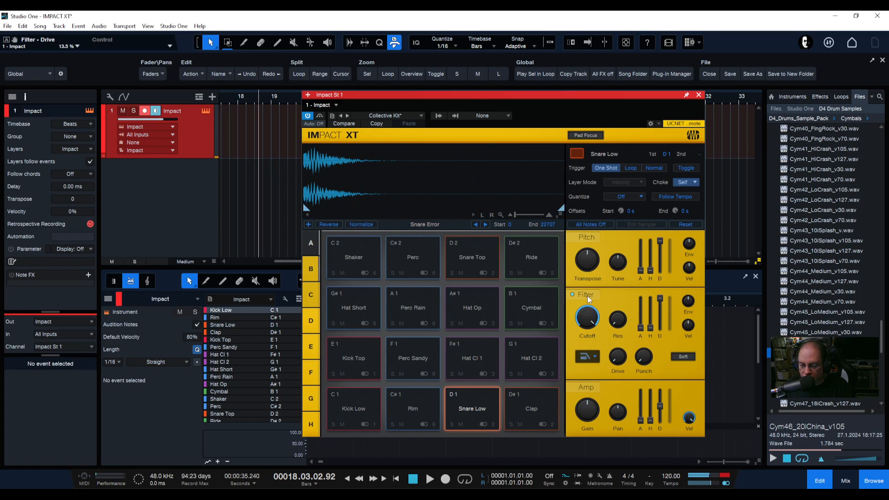
left_click_drag(643, 360, 625, 259)
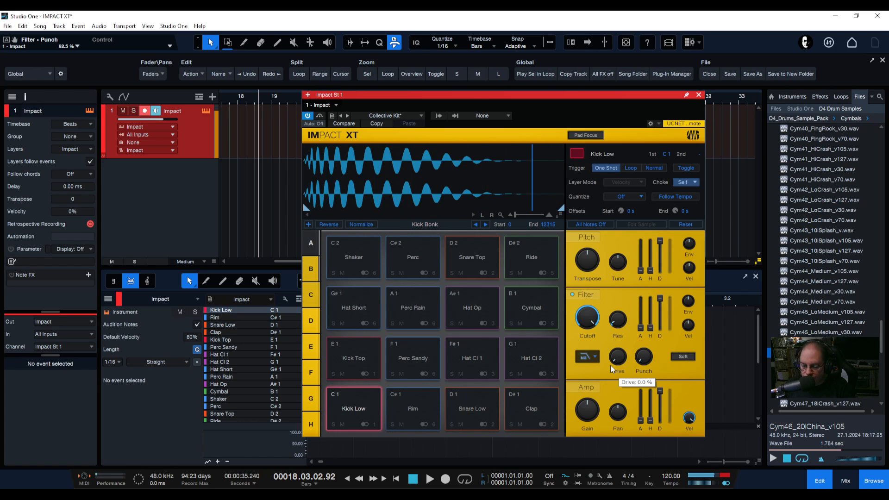
left_click_drag(585, 419, 586, 407)
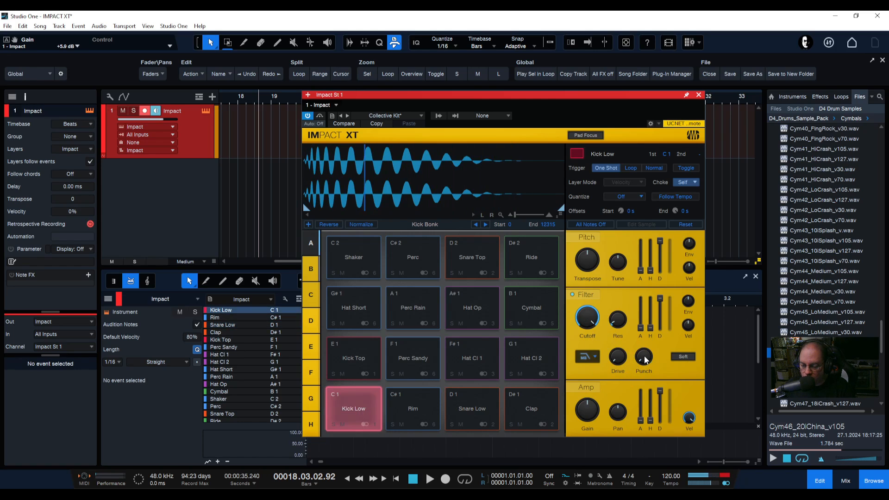
left_click_drag(643, 357, 625, 264)
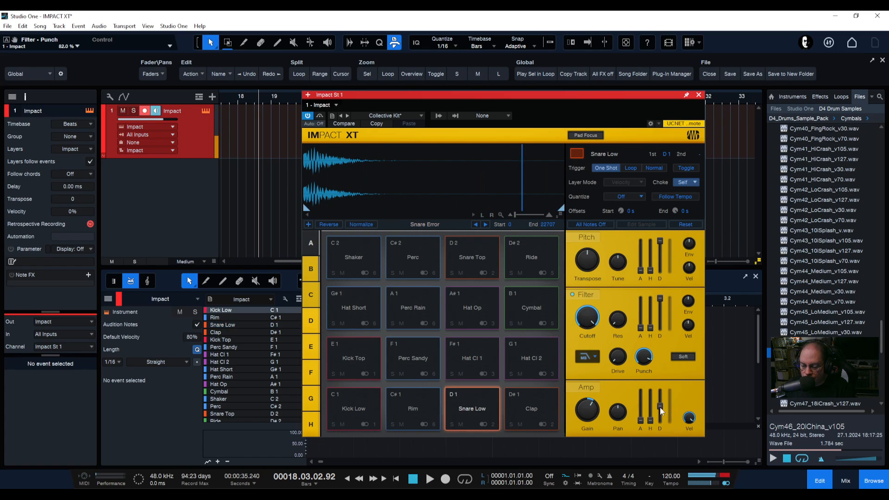
Adjust the amp envelope decay and raise the filter drive to about 86%
left_click_drag(658, 412, 655, 346)
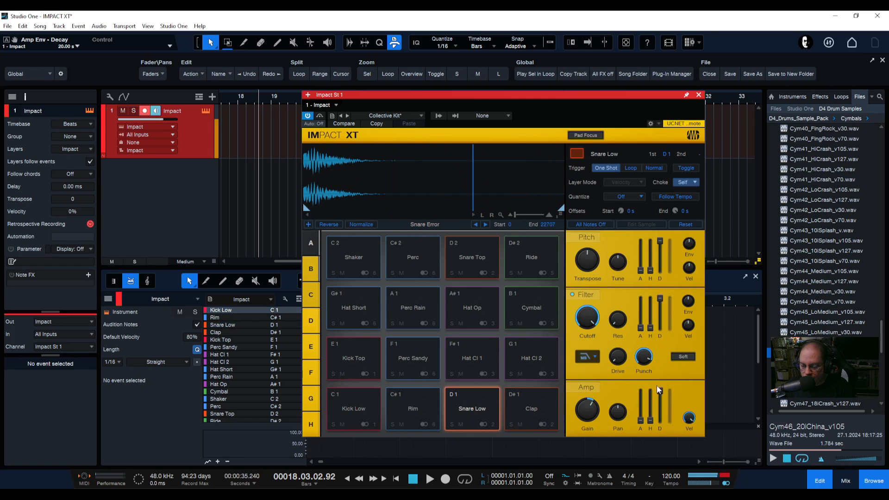
left_click_drag(658, 389, 658, 410)
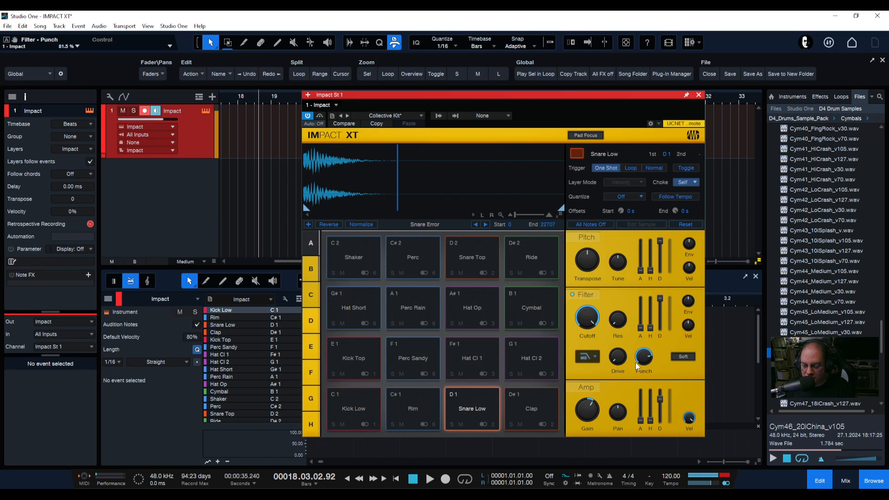
left_click_drag(619, 357, 607, 301)
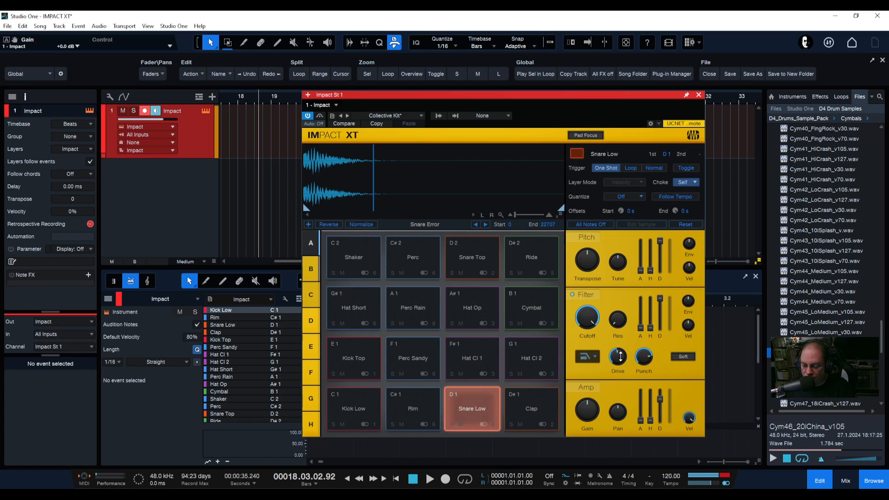
left_click_drag(623, 372, 609, 309)
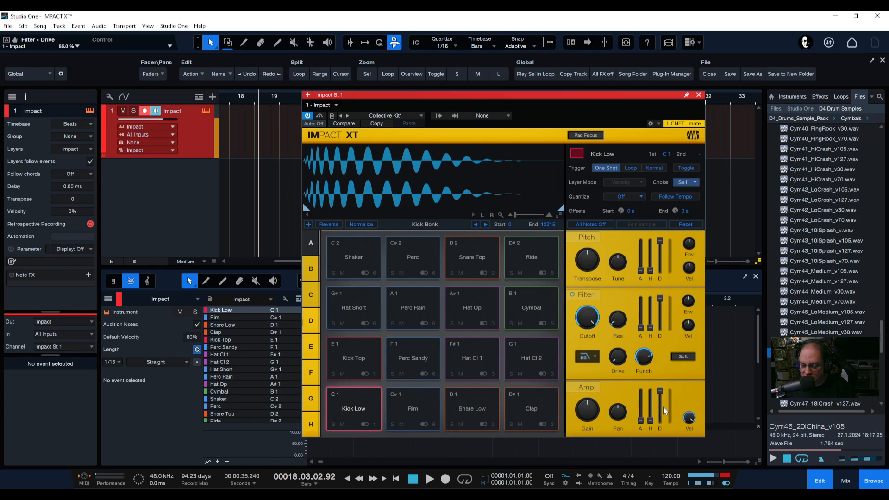
mouse_move(660, 399)
left_mouse_down()
mouse_move(661, 423)
mouse_move(660, 390)
left_mouse_up()
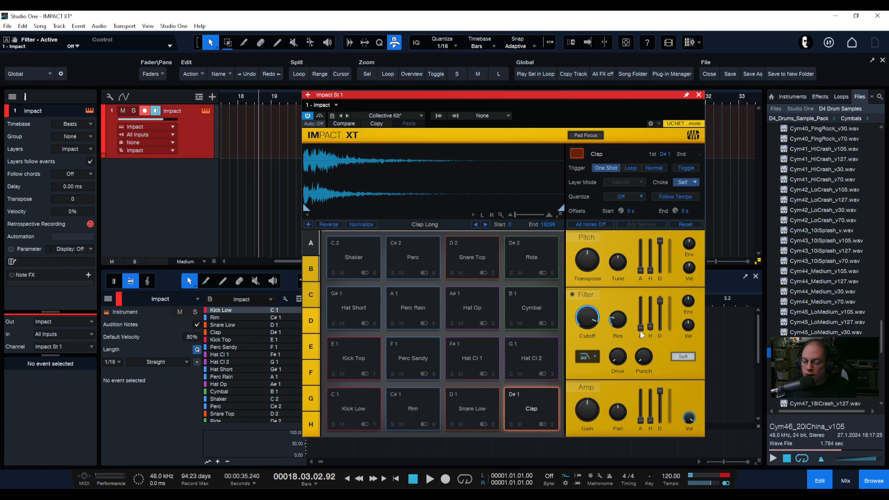
Set the Clap's pitch transpose to 0 st and fine tune to 8 cents
mouse_move(616, 316)
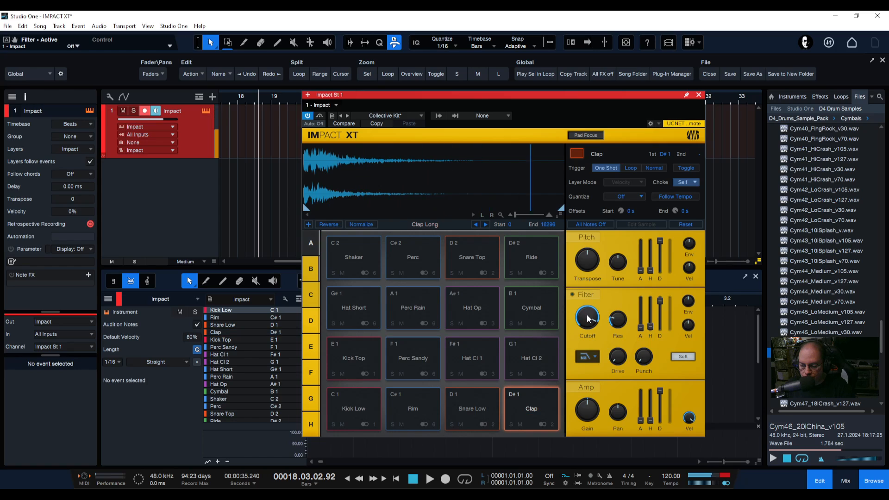
mouse_move(593, 262)
left_mouse_down()
mouse_move(583, 276)
mouse_move(581, 253)
left_mouse_up()
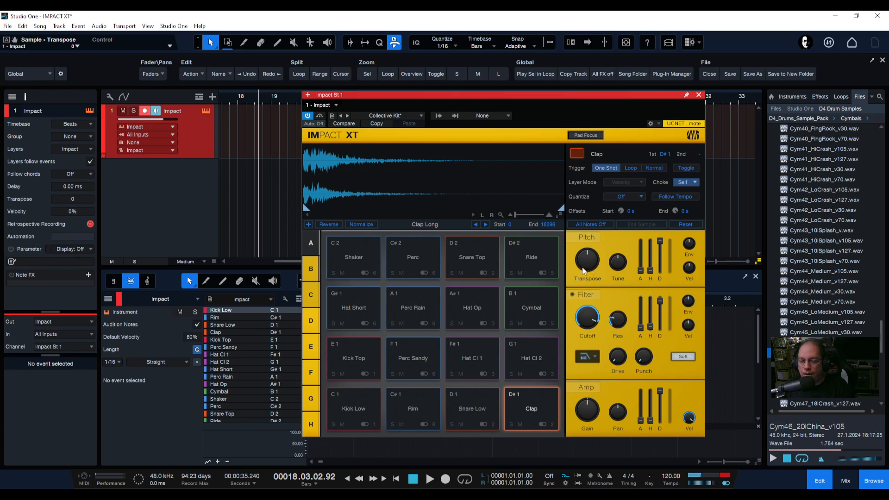
mouse_move(624, 266)
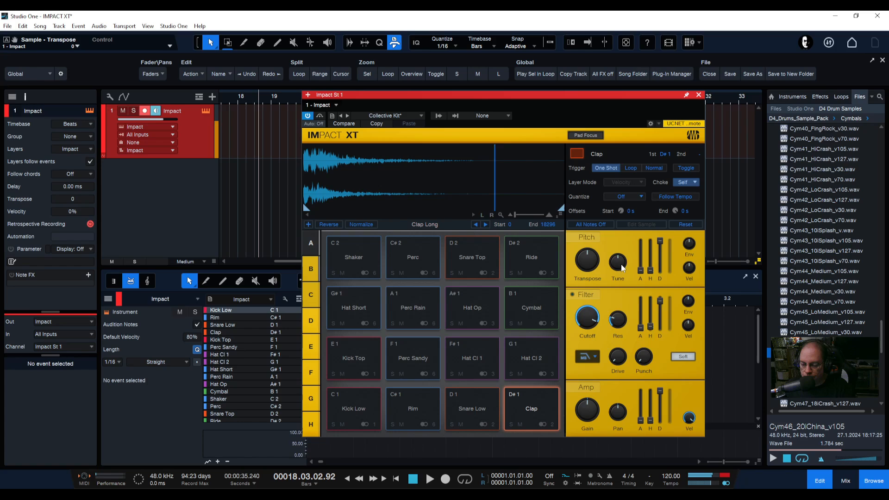
left_click_drag(624, 265, 610, 245)
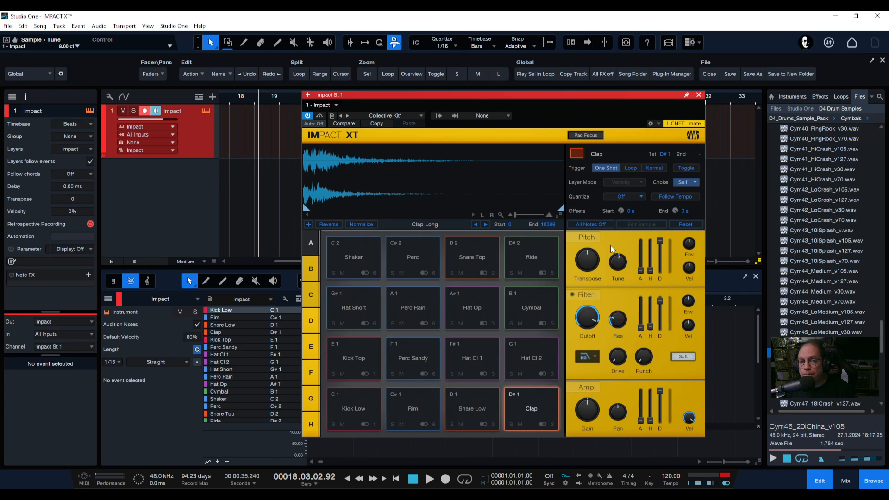
Set the Clap's tune to -1 ct and sweep its transpose up and down, finally setting it to 7 st
mouse_move(623, 266)
left_mouse_down()
mouse_move(619, 274)
mouse_move(619, 264)
left_mouse_up()
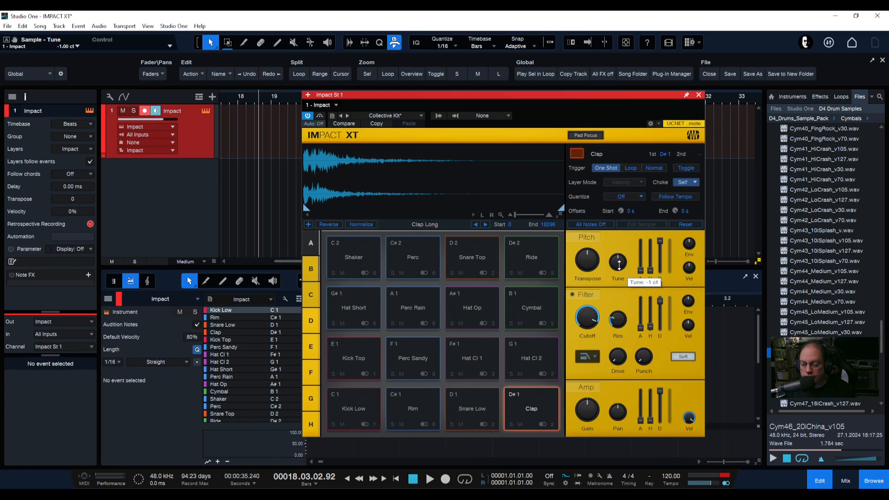
mouse_move(585, 263)
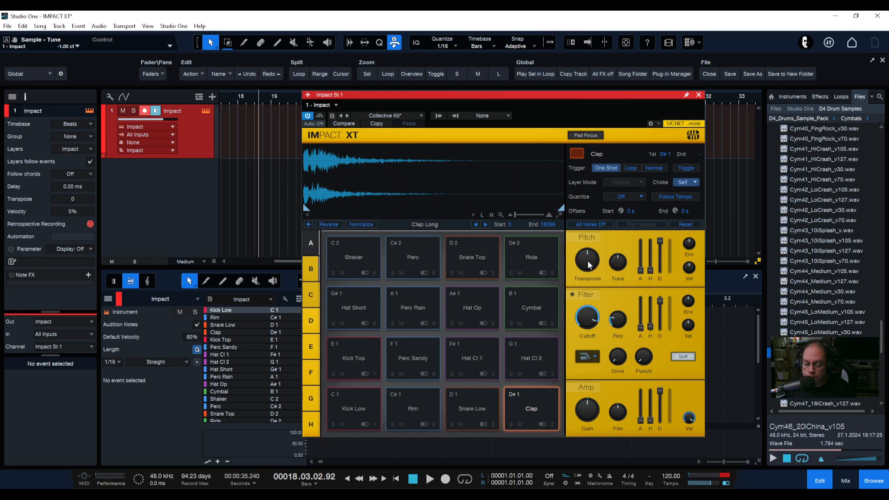
scroll(589, 264, "down", 5)
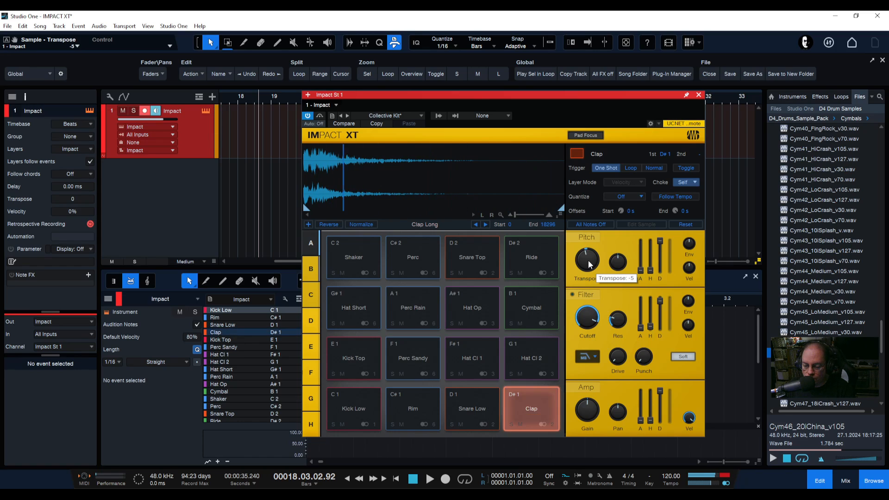
left_click_drag(589, 264, 587, 291)
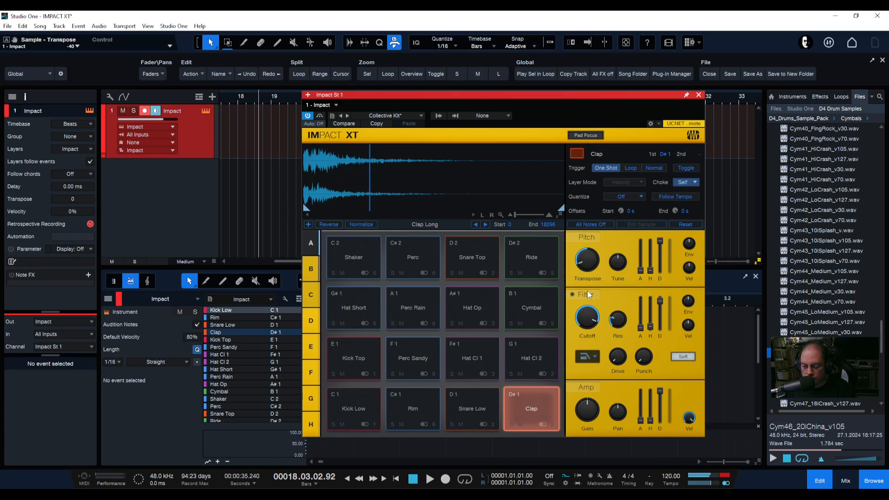
left_click_drag(587, 261, 586, 305)
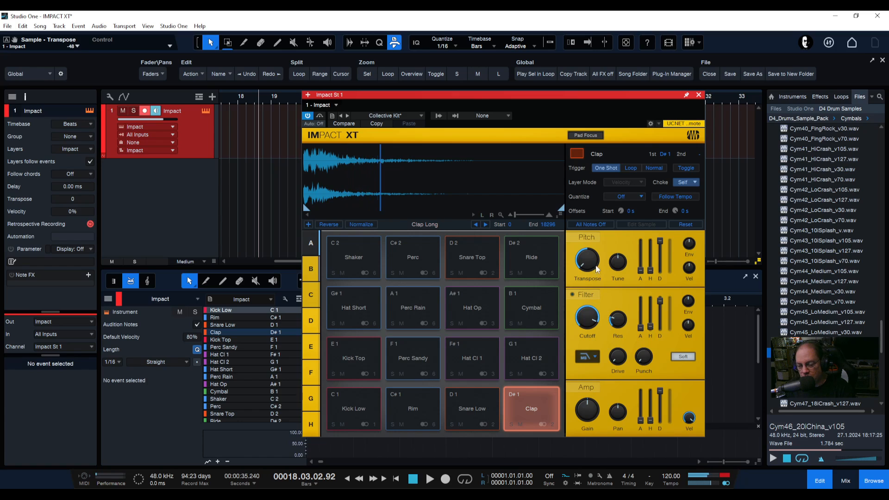
left_click_drag(597, 270, 584, 294)
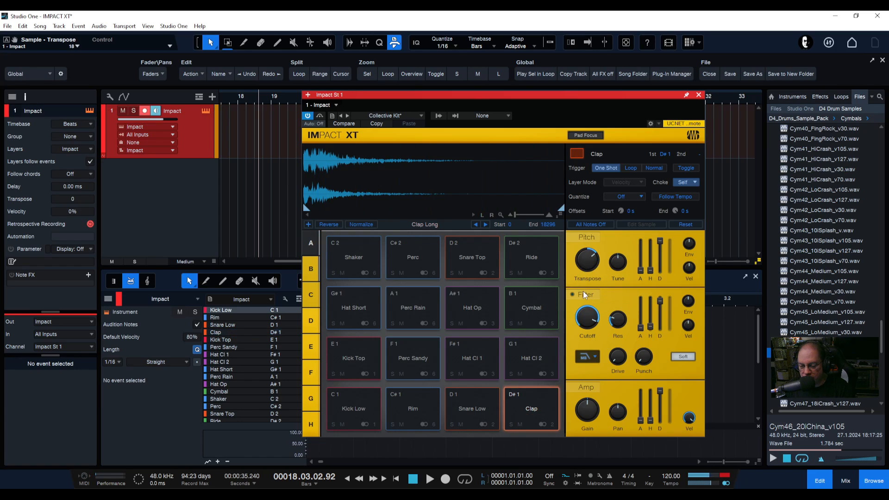
left_click_drag(586, 259, 581, 237)
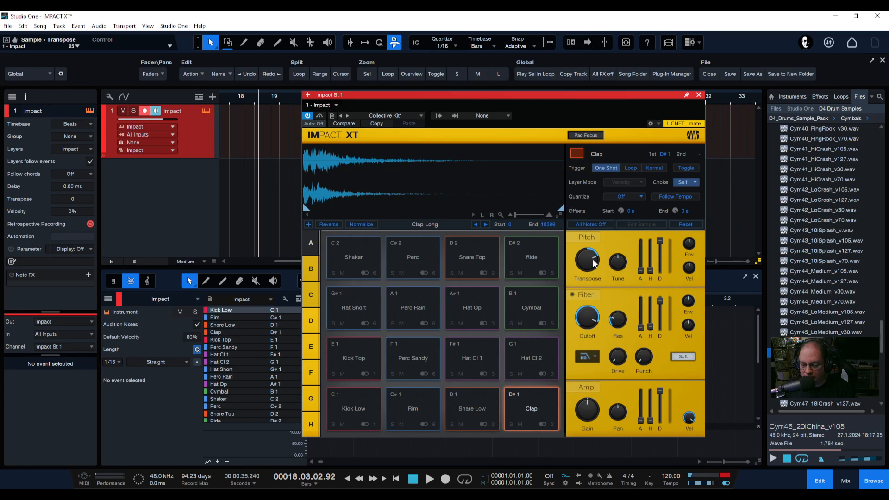
mouse_move(593, 260)
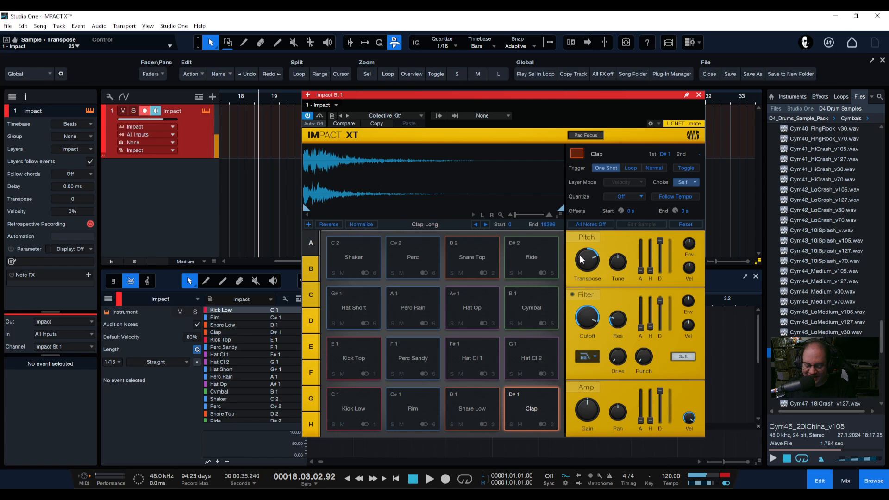
left_click_drag(589, 262, 593, 288)
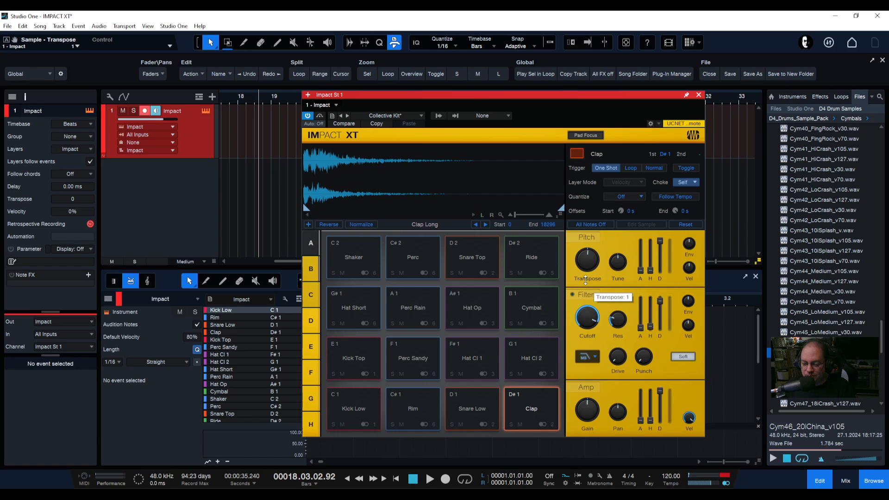
mouse_move(588, 263)
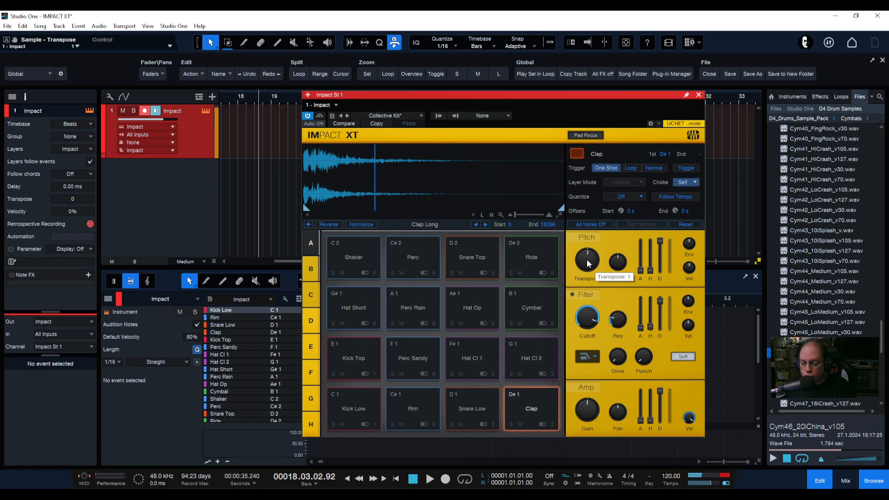
mouse_move(588, 263)
left_mouse_down()
mouse_move(582, 244)
mouse_move(588, 265)
left_mouse_up()
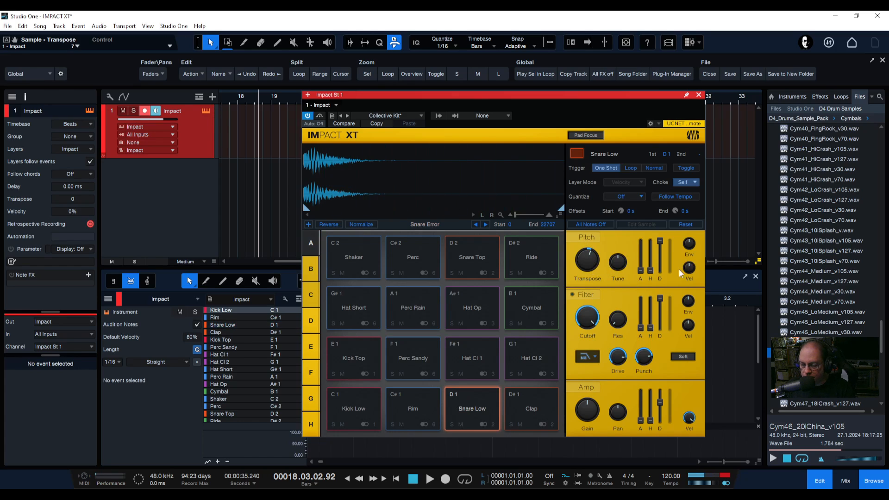
Shape the Snare Low pad's pitch envelope decay and attack, set envelope amount to -2.88 st and velocity strength to 59%
mouse_move(660, 241)
left_mouse_down()
mouse_move(654, 284)
mouse_move(660, 243)
left_mouse_up()
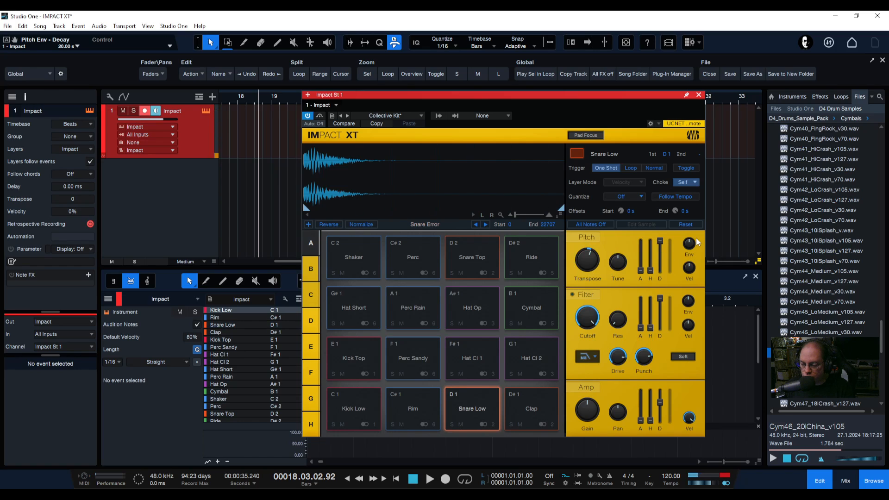
left_click_drag(689, 244, 636, 261)
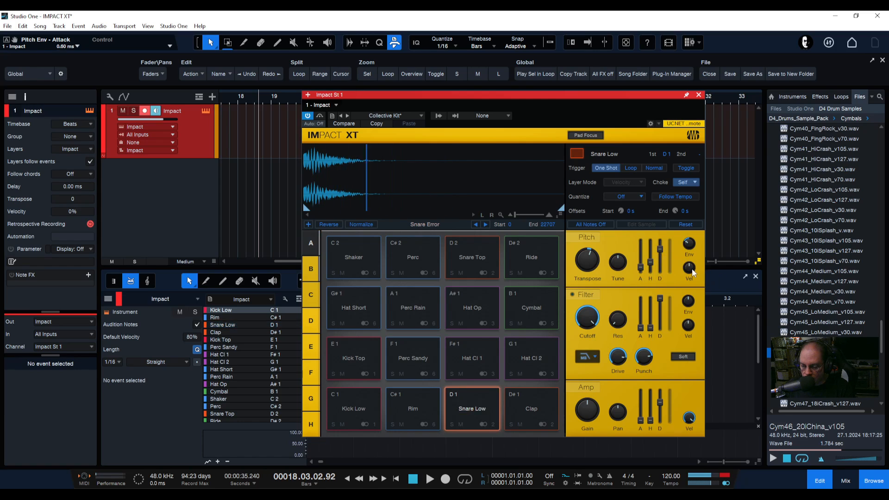
left_click_drag(689, 270, 688, 322)
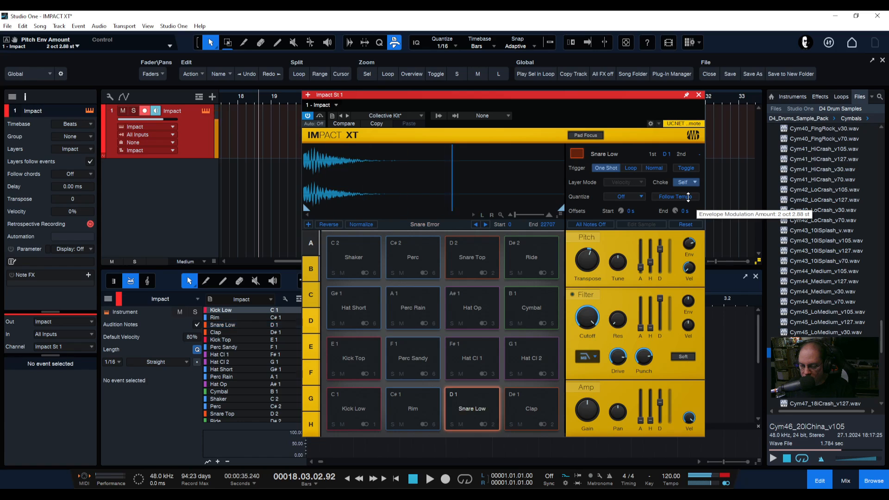
left_click_drag(690, 245, 690, 273)
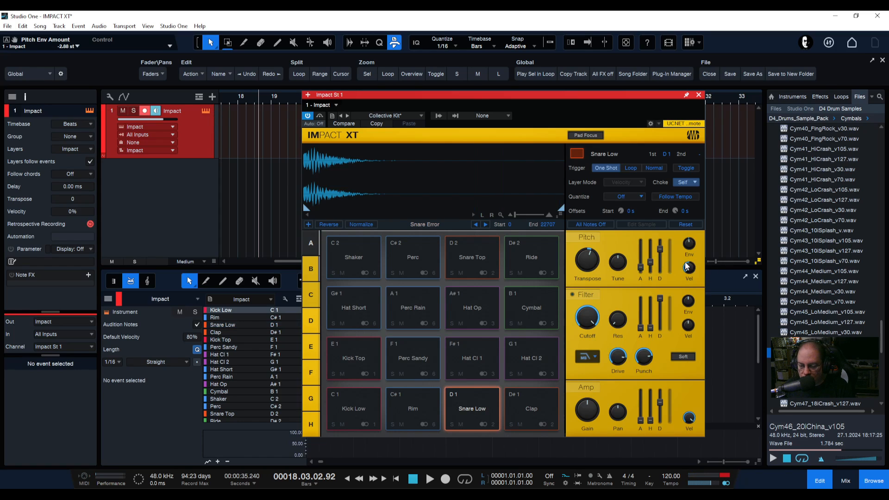
left_click_drag(690, 263, 688, 259)
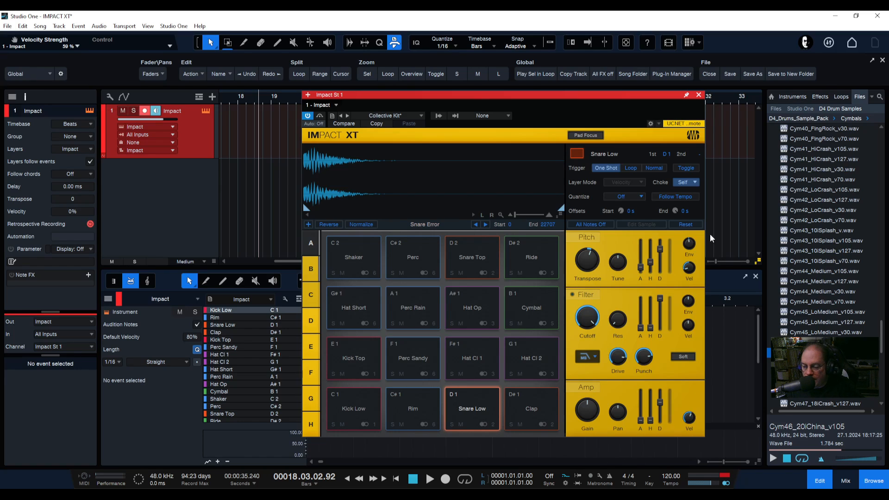
Reset the selected pads' sound settings to their defaults
left_click(687, 225)
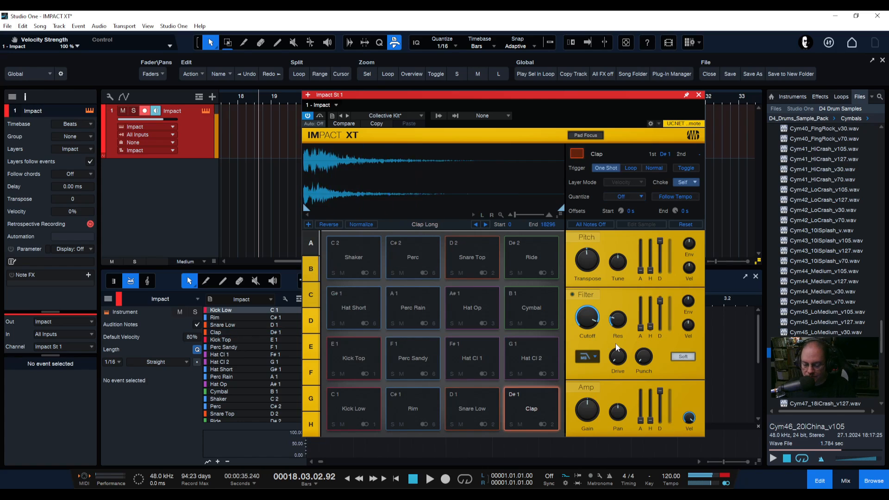
left_click(685, 225)
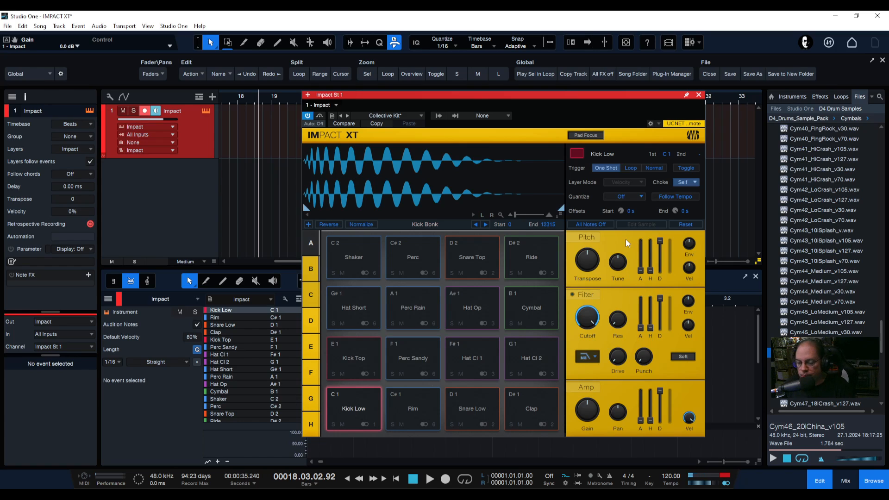
Load the HST Share 70s Drums kit from the kit preset list
left_click(529, 406)
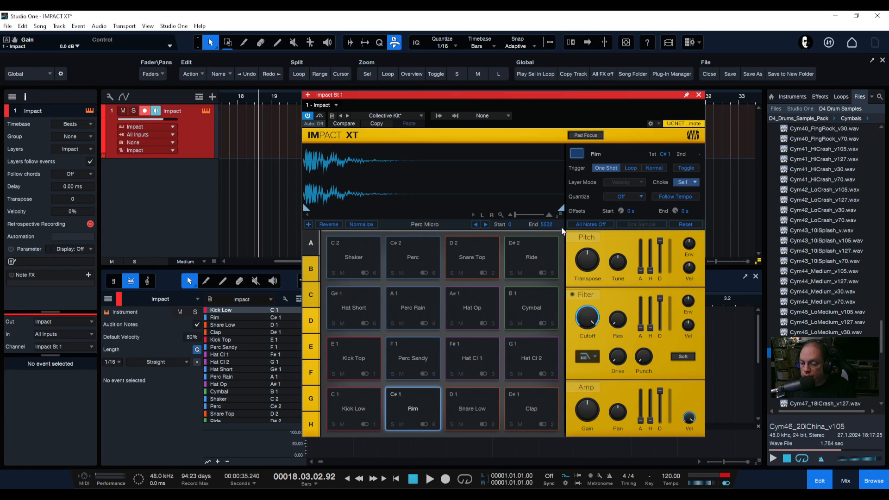
left_click(384, 115)
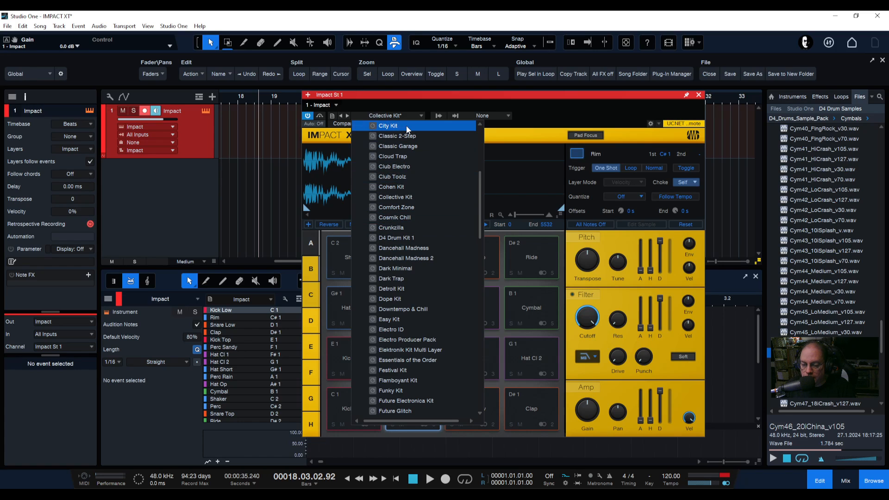
scroll(406, 215, "down", 2)
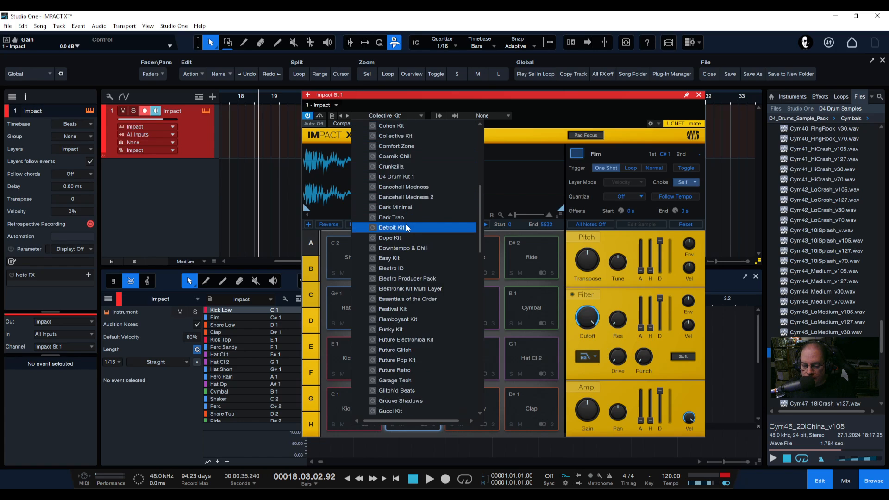
scroll(405, 227, "down", 5)
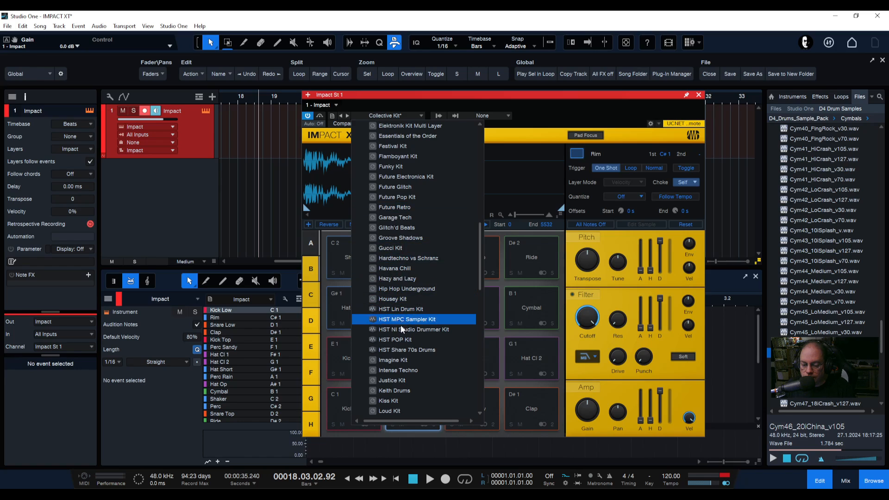
left_click(401, 354)
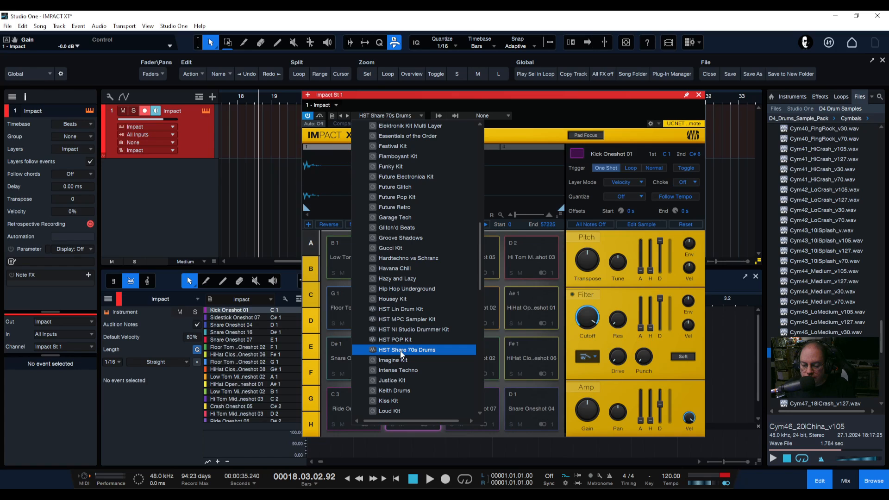
left_click(470, 260)
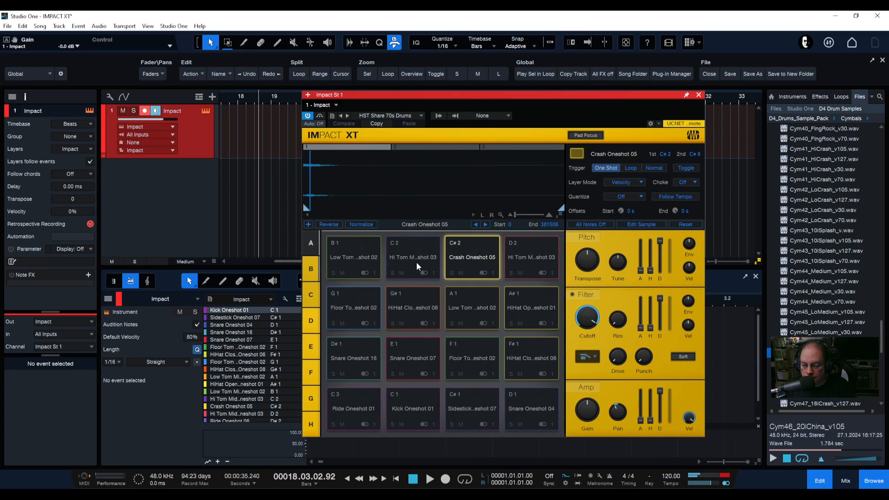
Audition pads of the new kit and select the Snare Oneshot 04 pad
left_click(415, 262)
left_click(530, 406)
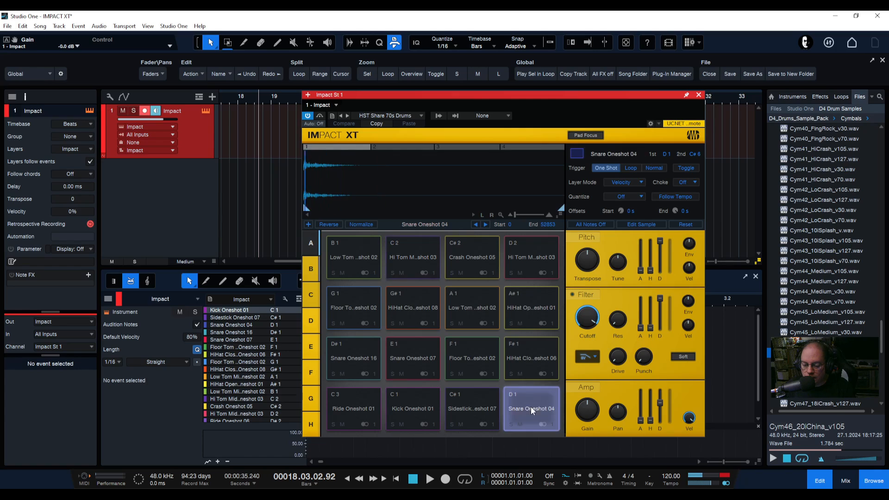
left_click(537, 147)
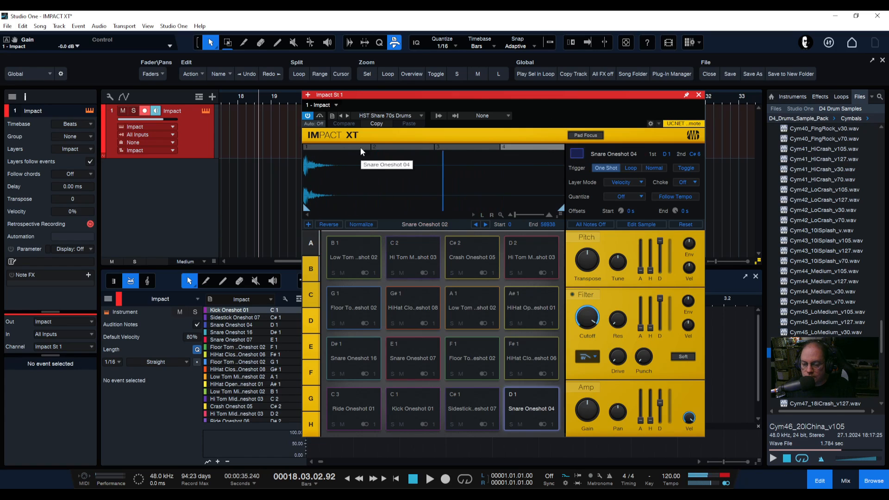
left_click(547, 407)
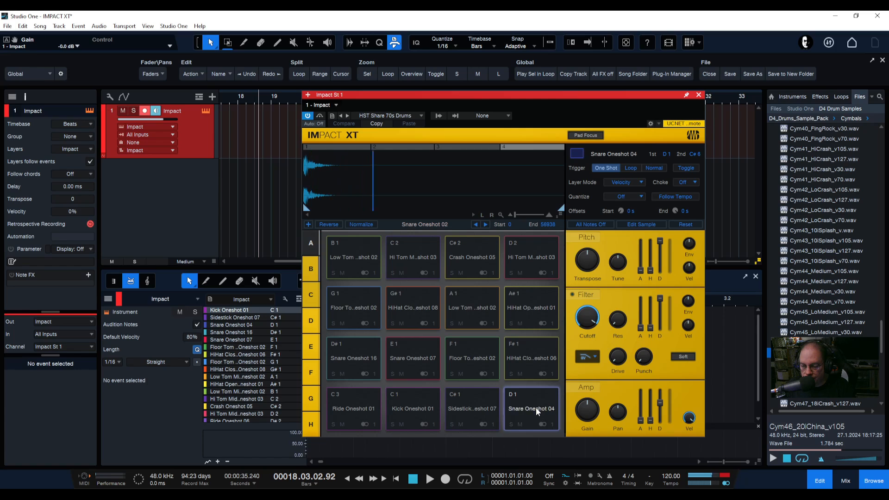
Inspect the Snare Oneshot 04 pad's velocity layers, selecting each layer zone above the waveform in turn
left_click(638, 227)
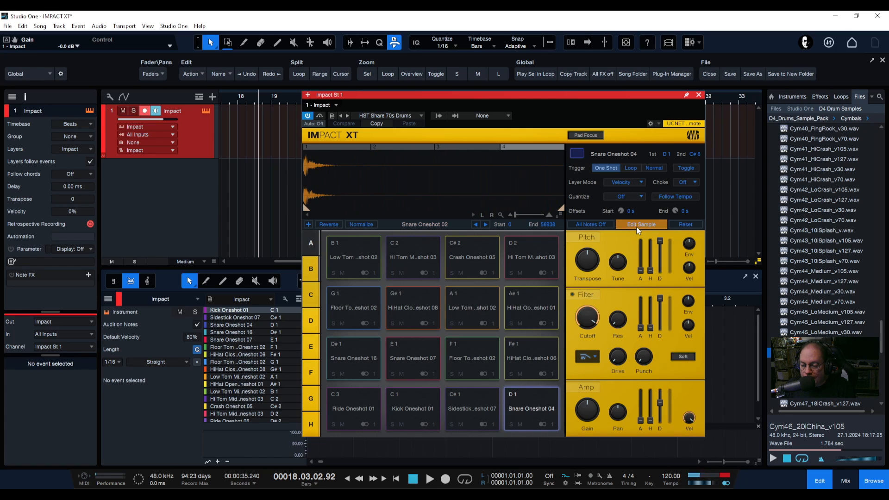
left_click(478, 149)
left_click(409, 148)
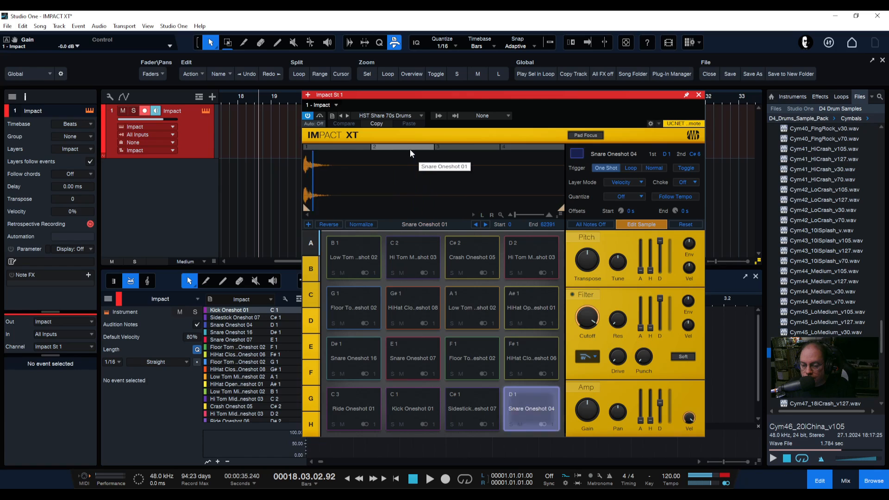
left_click(338, 147)
left_click(625, 222)
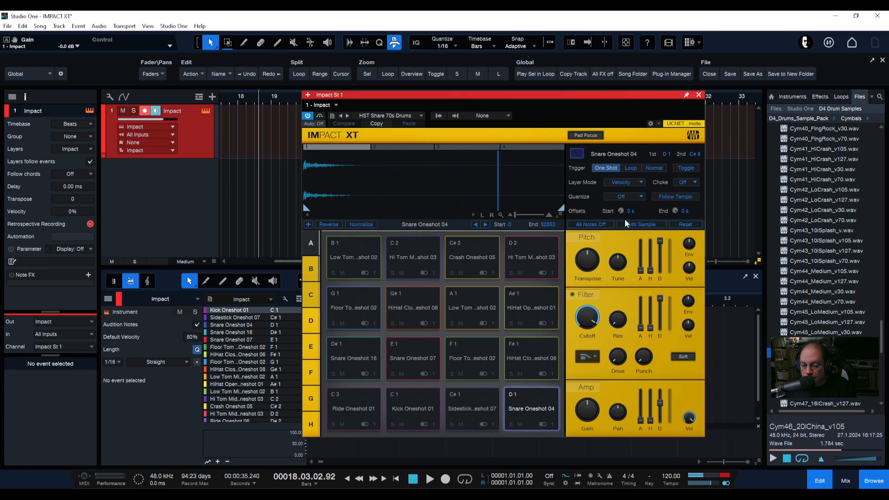
left_click(385, 148)
left_click(464, 147)
left_click(524, 148)
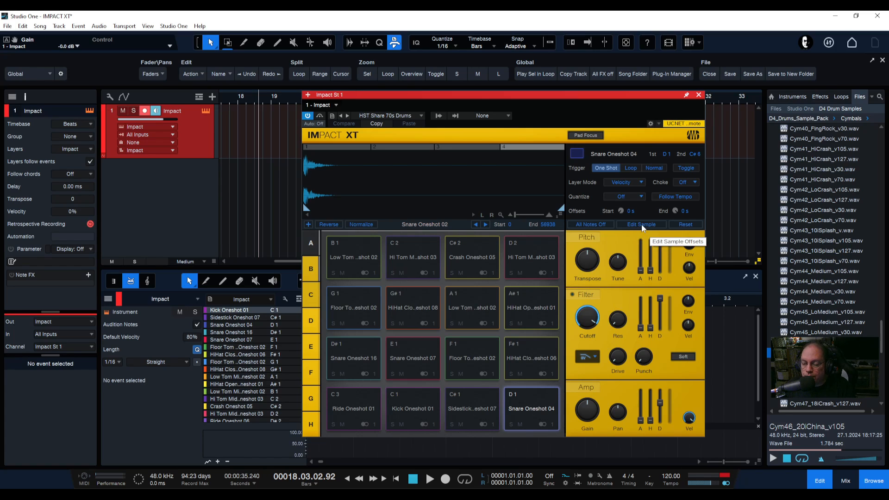
left_click(472, 147)
left_click(393, 148)
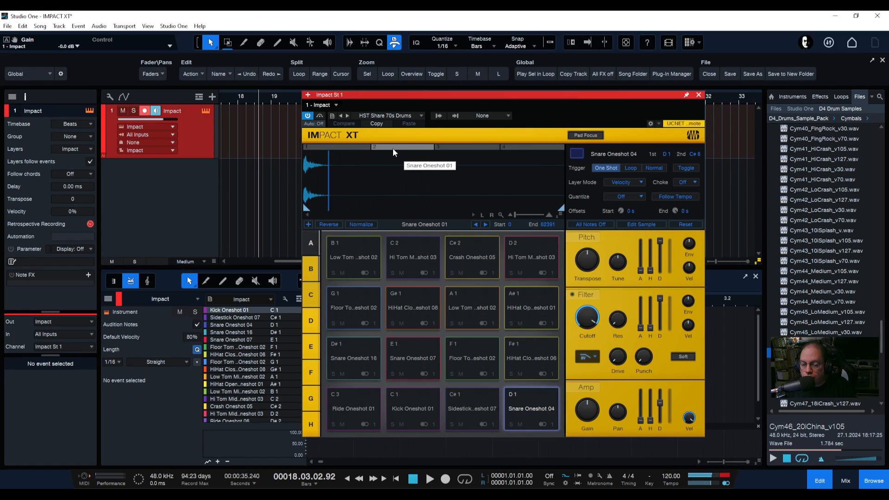
left_click(348, 148)
left_click(533, 413)
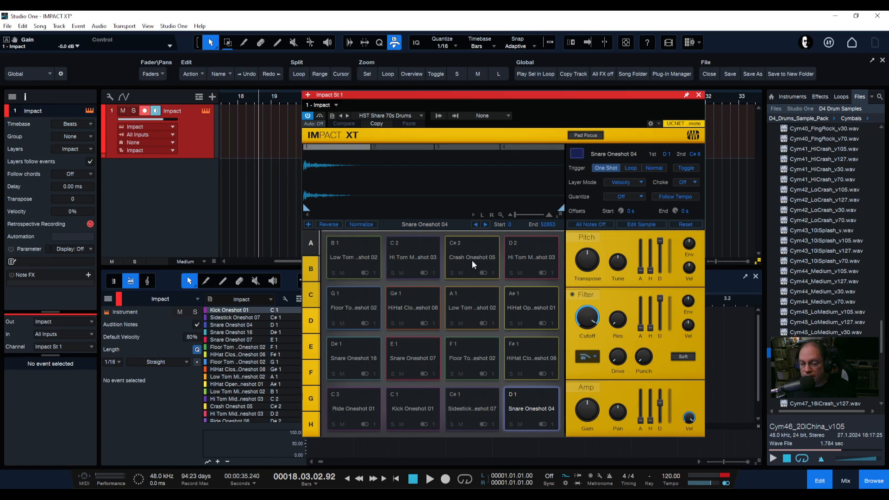
left_click(407, 146)
left_click(468, 147)
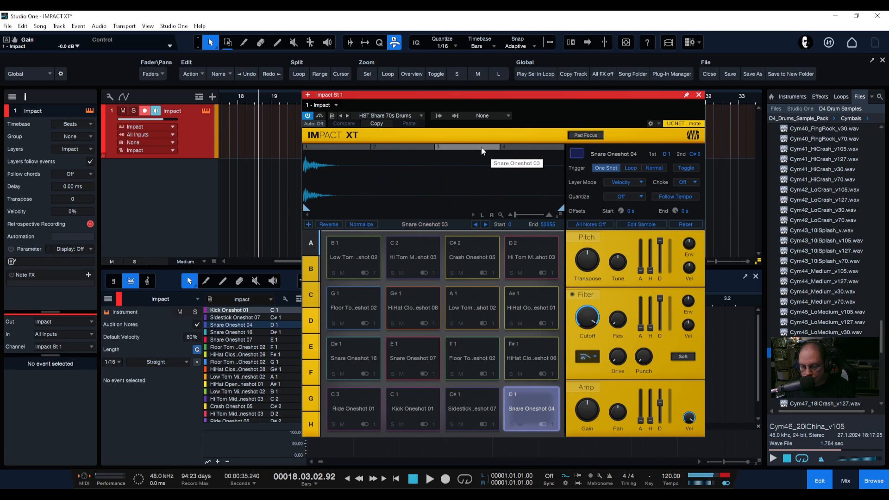
left_click(529, 147)
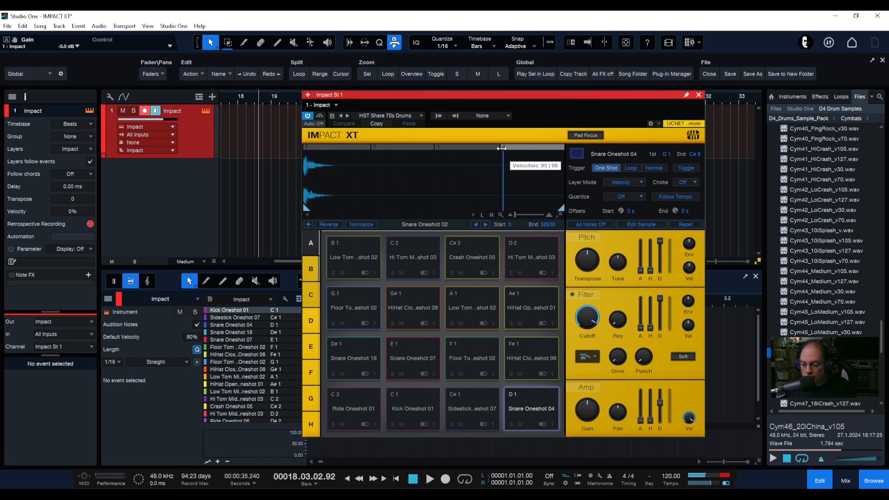
Adjust the velocity split between Snare Oneshot 04's upper layers and select the layer zones above the waveform in turn
left_click_drag(502, 147, 549, 148)
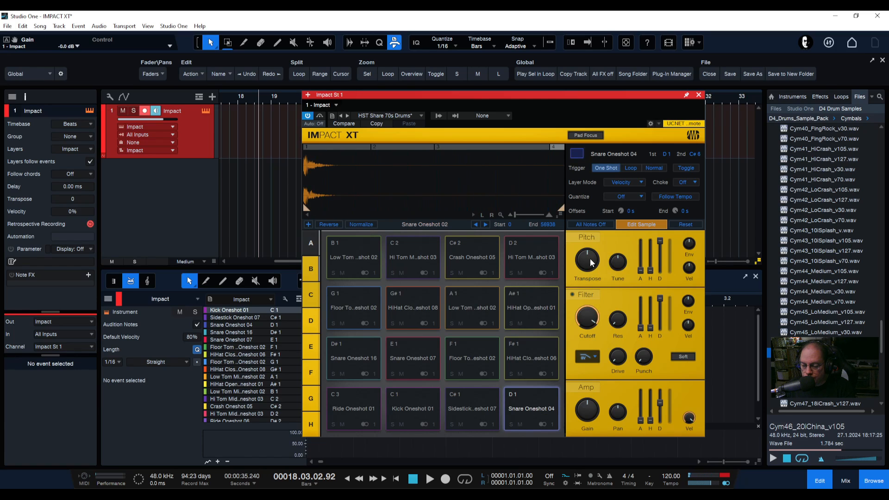
left_click_drag(591, 267, 589, 249)
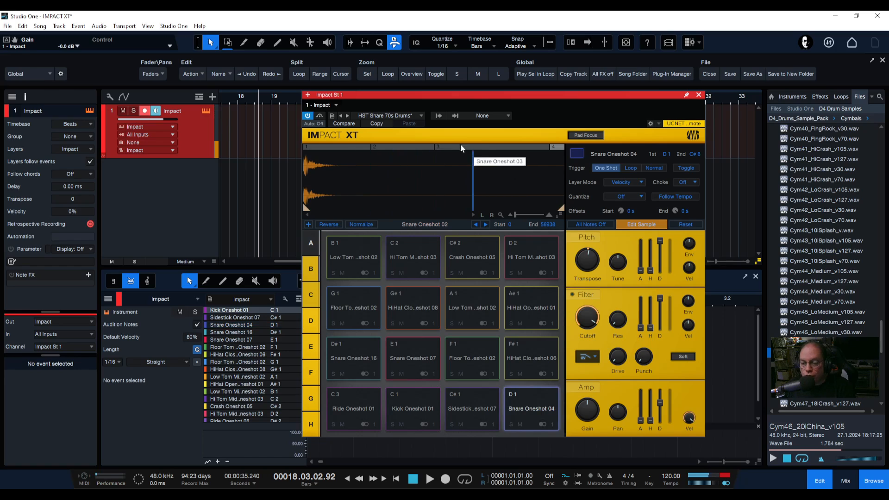
left_click(334, 146)
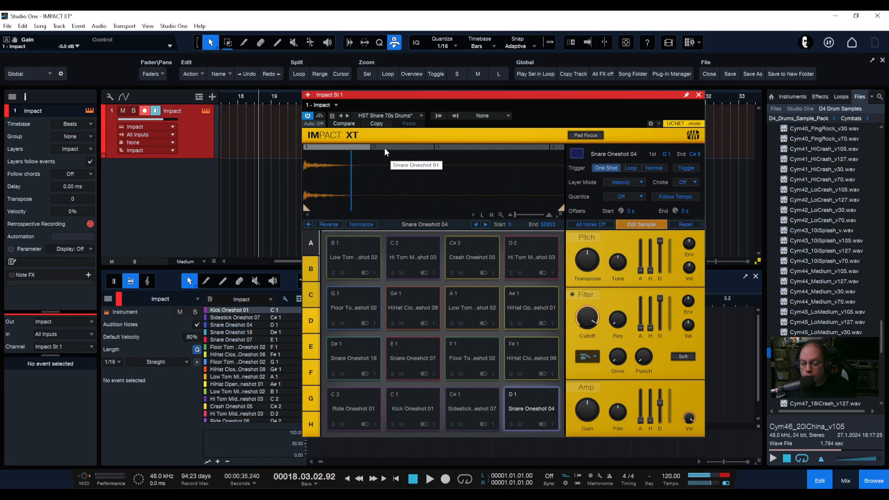
left_click(479, 147)
left_click(560, 146)
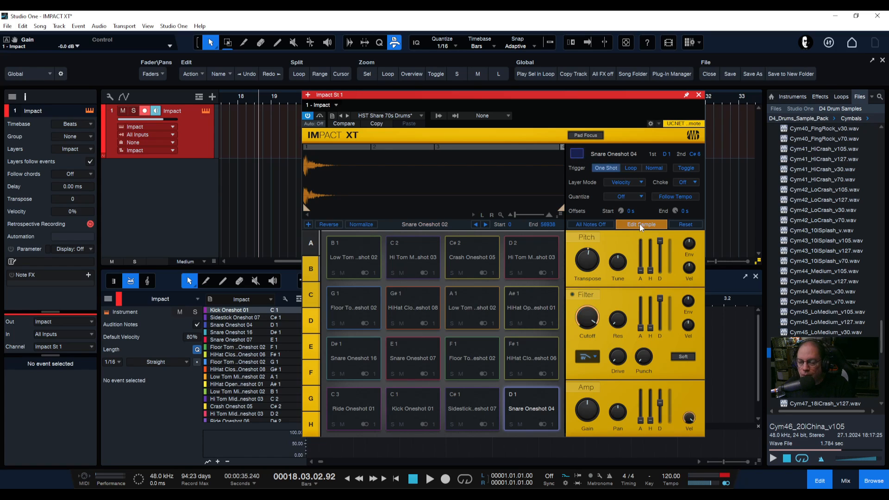
Reselect the Snare Oneshot 04 velocity layer zones and move the top layer's velocity boundary
left_click(531, 146)
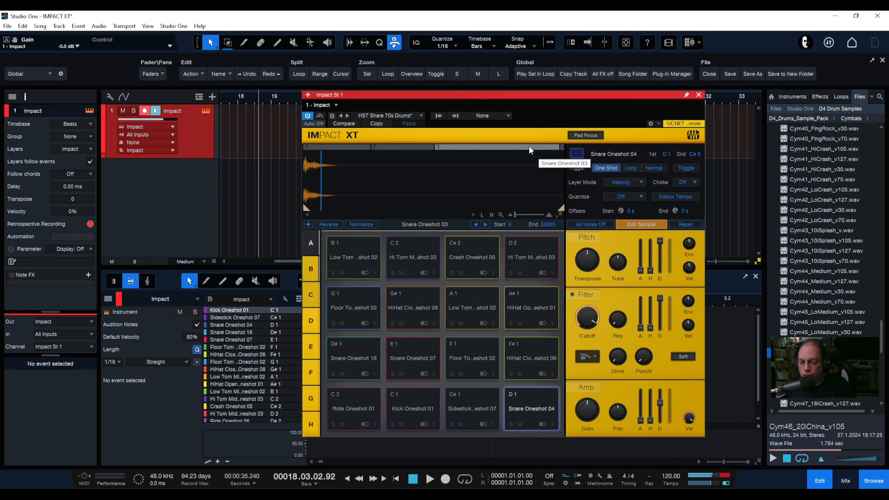
left_click(401, 145)
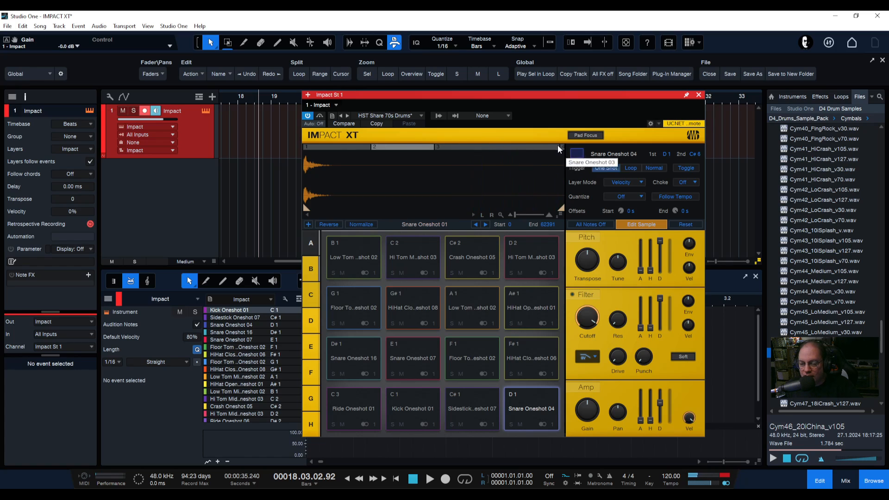
left_click_drag(560, 145, 511, 146)
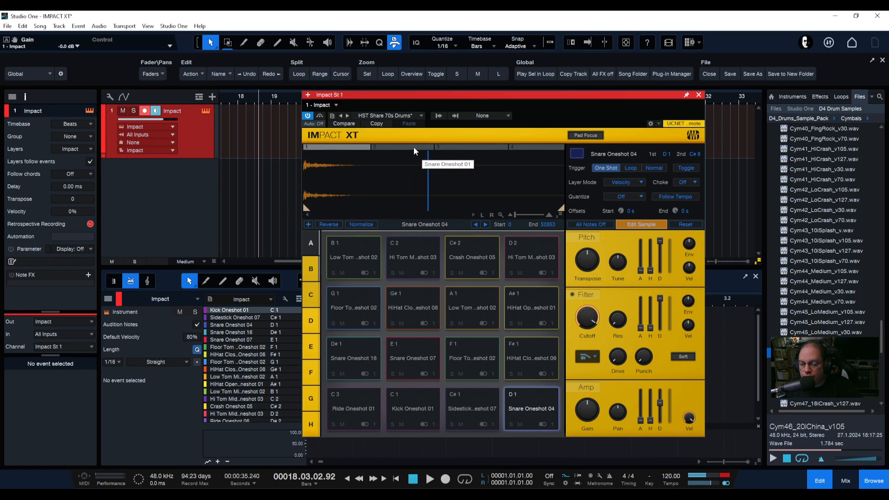
left_click(539, 148)
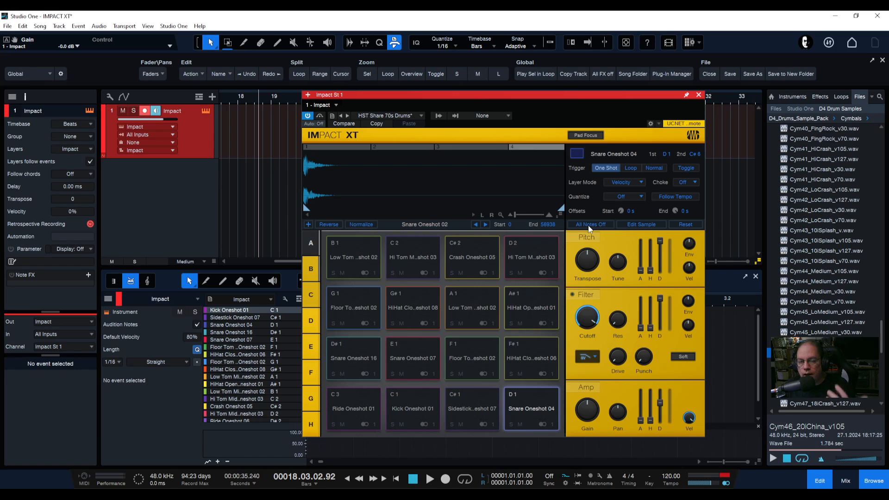
Select the Hi Tom Middle pad and load the Collective Kit from the kit preset list
left_click(430, 262)
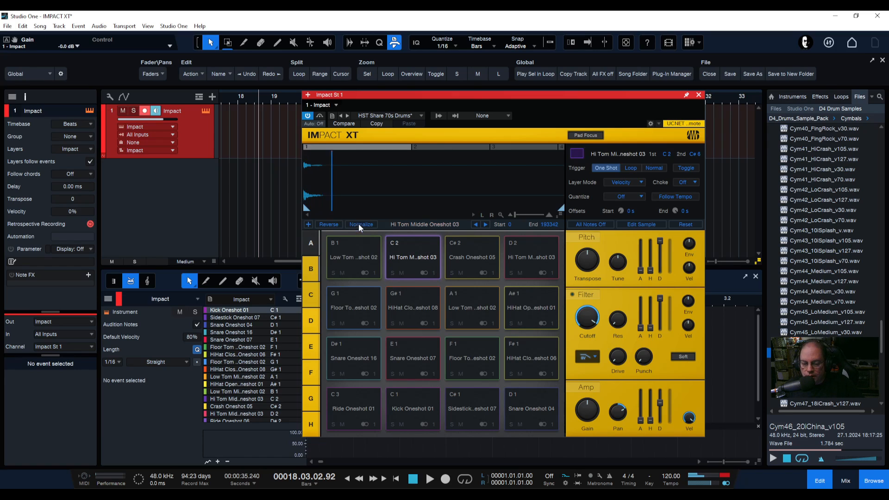
left_click(381, 115)
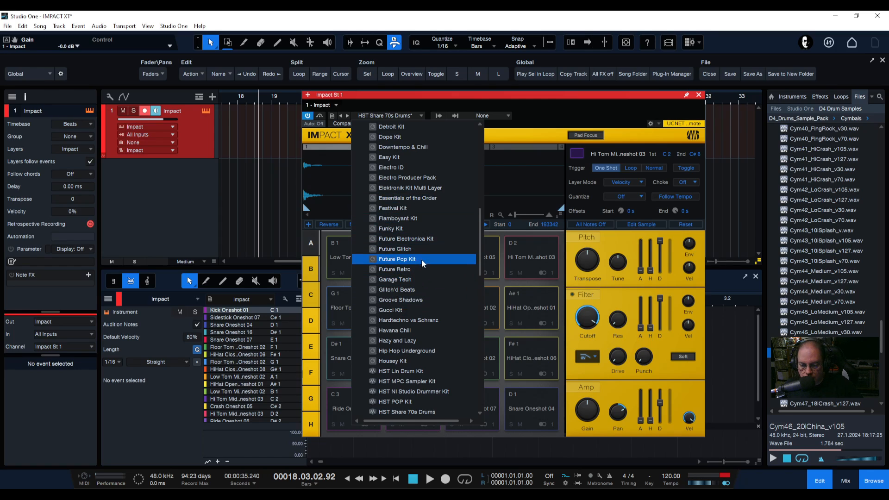
scroll(421, 261, "up", 5)
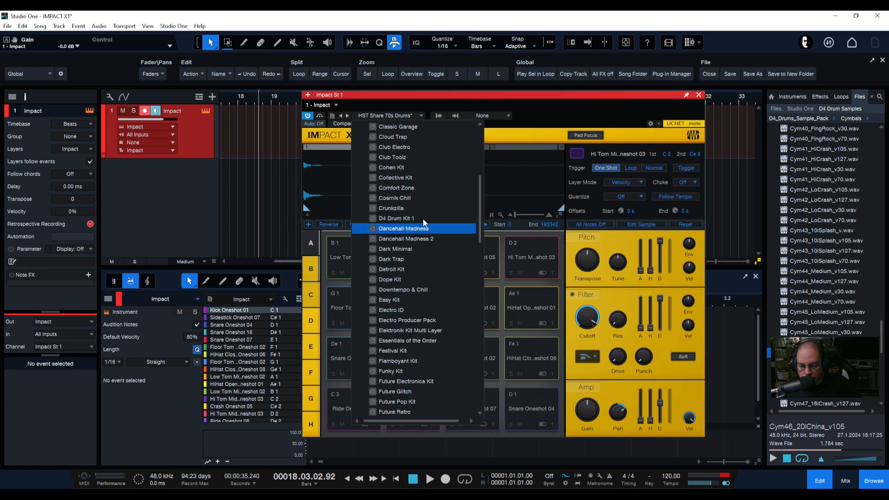
left_click(396, 179)
left_click(523, 107)
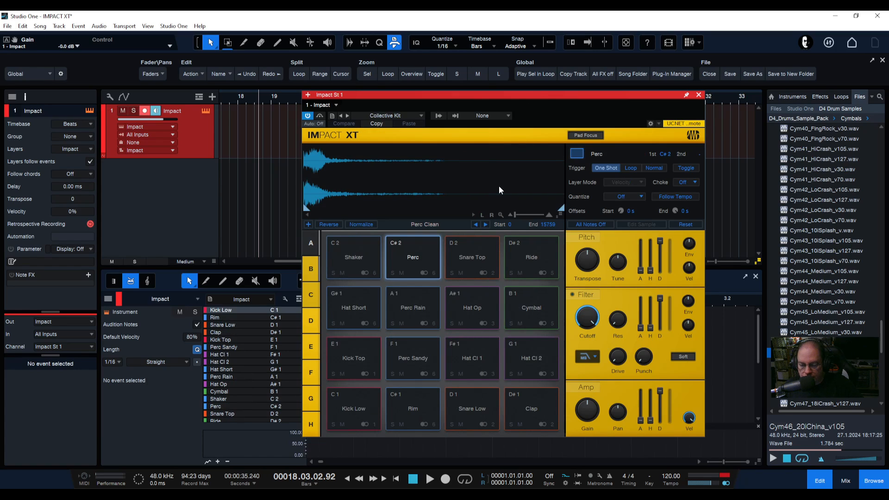
Audition the Perc, Snare Top and Perc Rain pads and switch to pad bank B
left_click(417, 261)
left_click(468, 266)
left_click(415, 298)
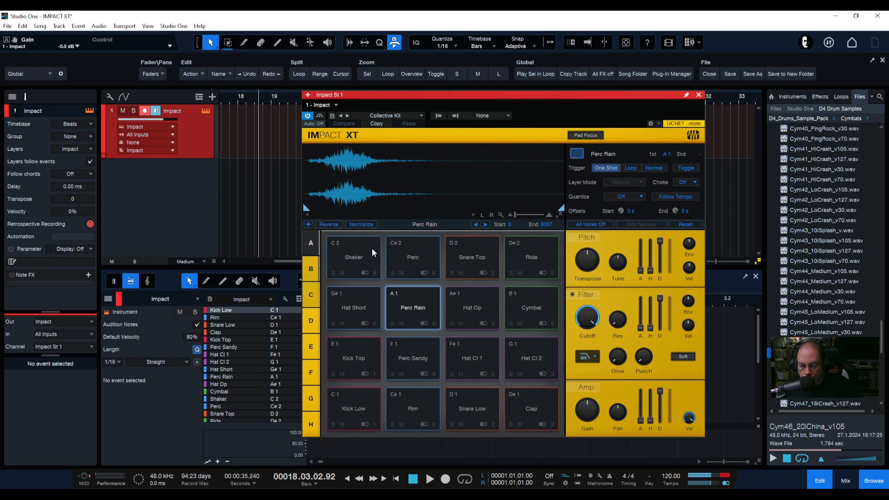
left_click(311, 273)
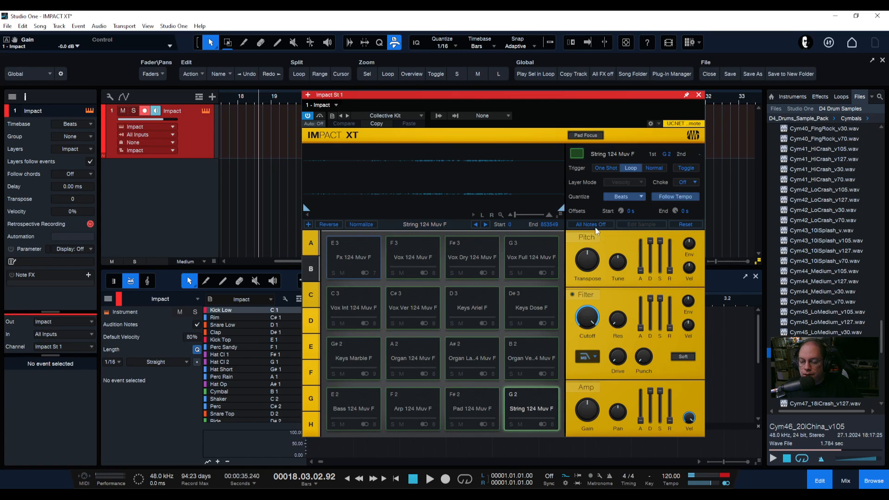
Audition the Vox Dry 124 Muv F, Vox 124 Muv F and String 124 Muv F pads in bank B
left_click(475, 257)
left_click(476, 257)
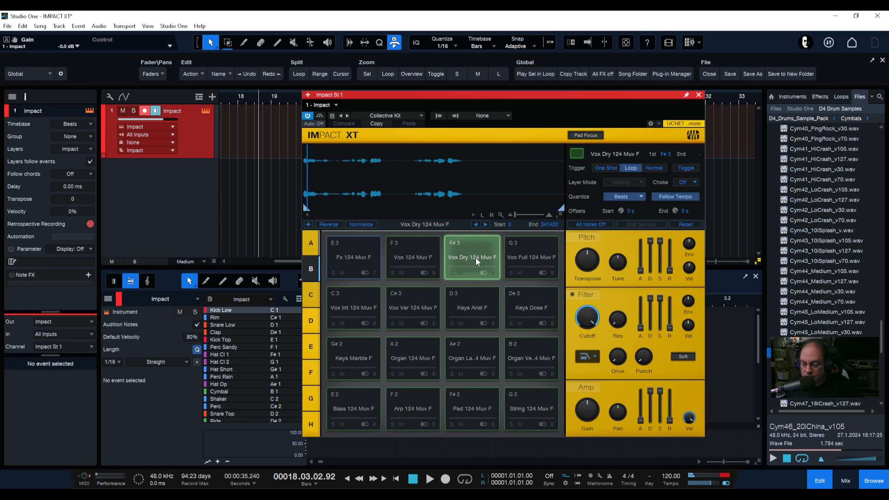
left_click(412, 255)
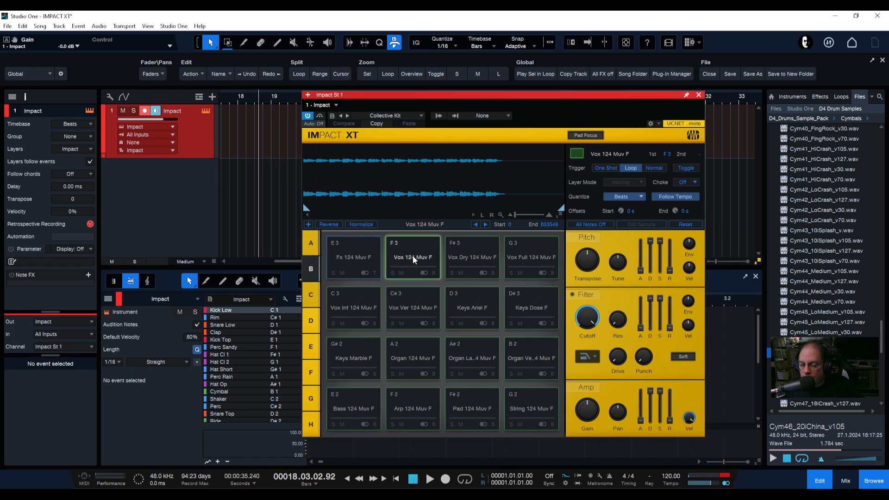
left_click(412, 255)
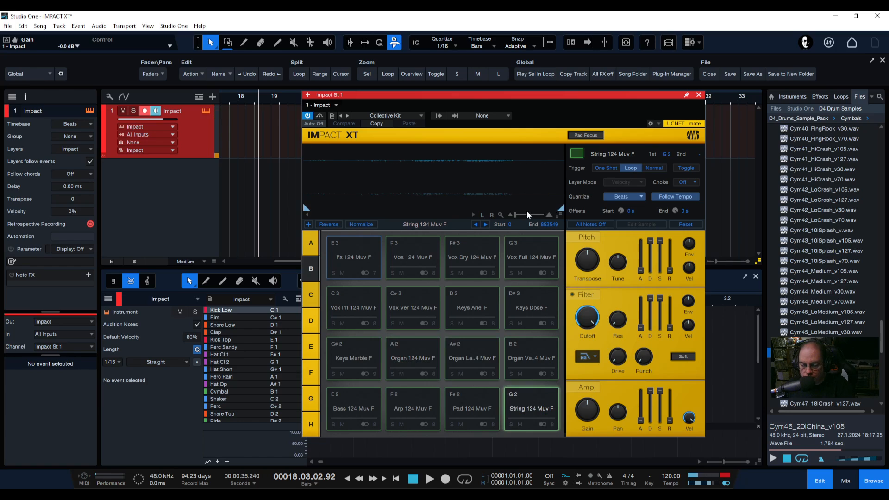
left_click(412, 257)
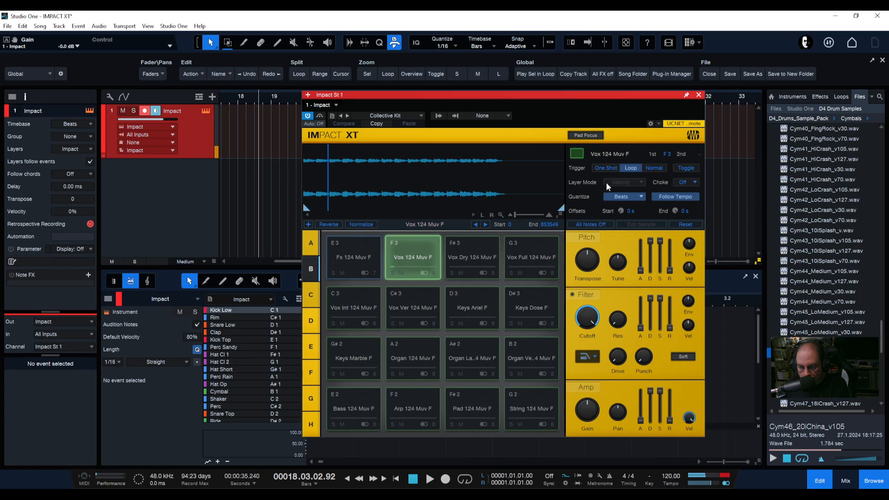
Try the Normal, Loop and Toggle trigger modes on Vox 124 Muv F, playing the pad and stopping all notes
left_click(654, 168)
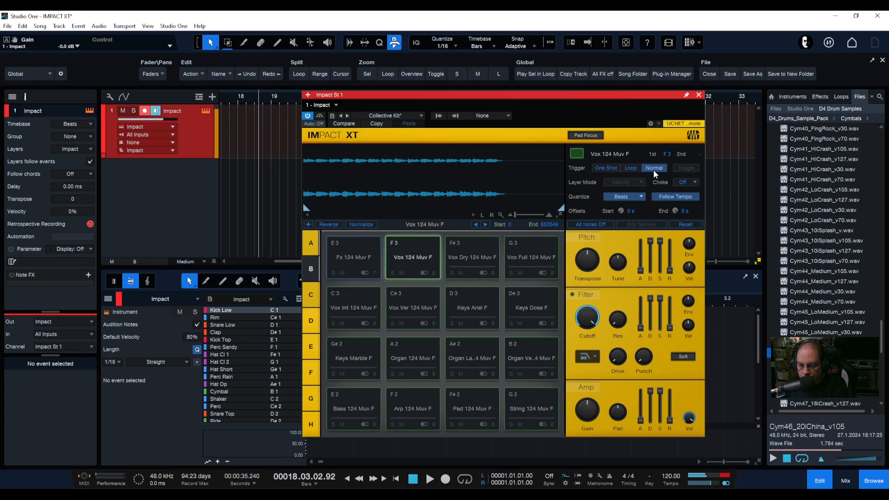
left_click(626, 169)
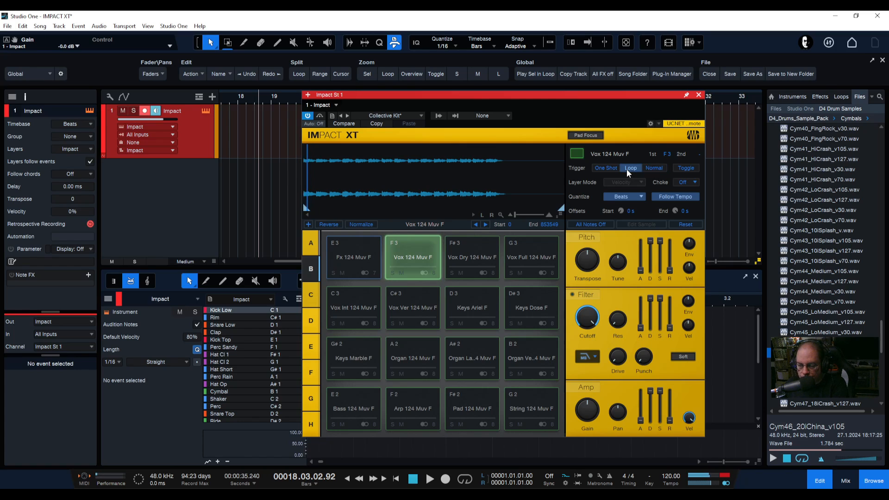
left_click(686, 169)
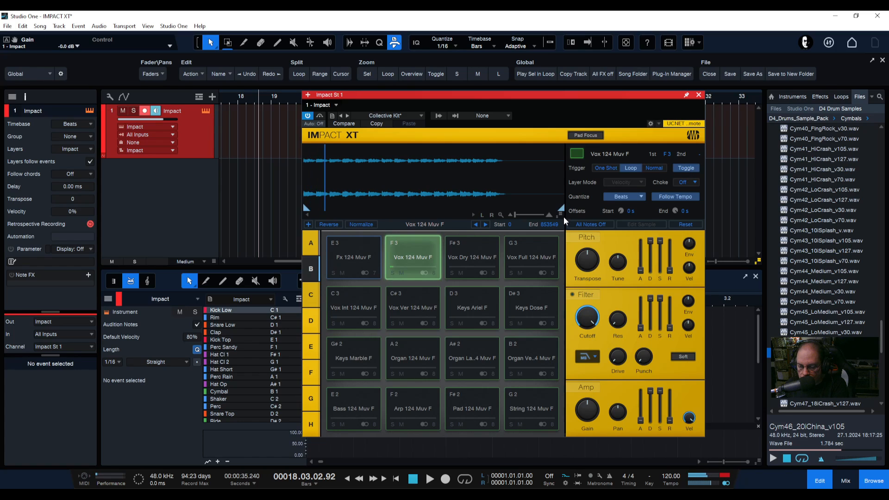
left_click(590, 225)
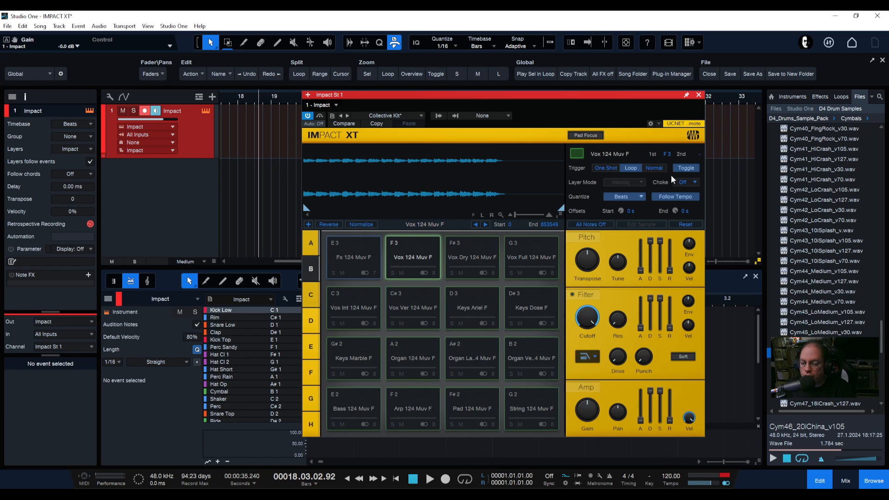
left_click(419, 258)
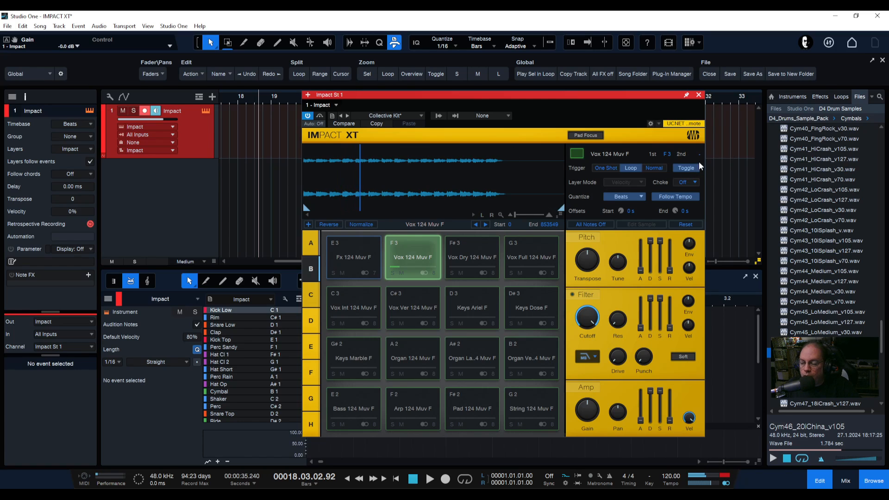
left_click(587, 225)
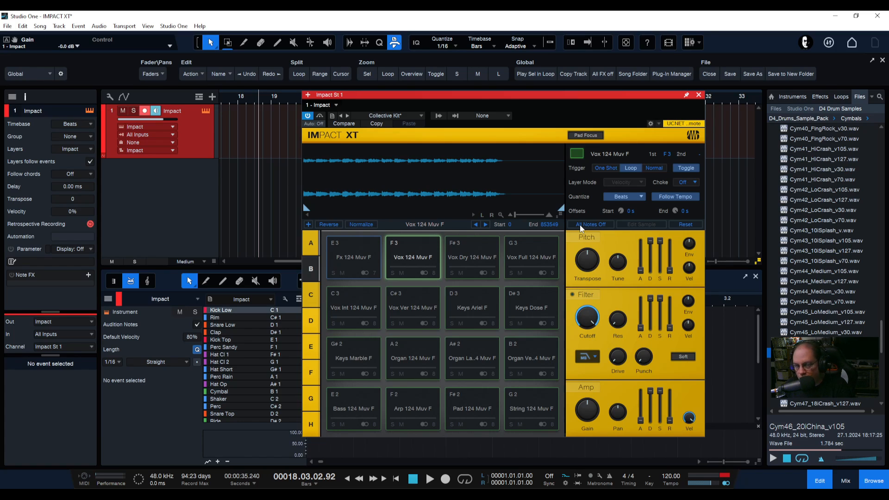
Cycle Vox 124 Muv F's trigger through Toggle, Normal and Loop, and set the Fx 124 Muv F pad to Loop
mouse_move(493, 99)
left_mouse_down()
mouse_move(447, 96)
mouse_move(478, 107)
left_mouse_up()
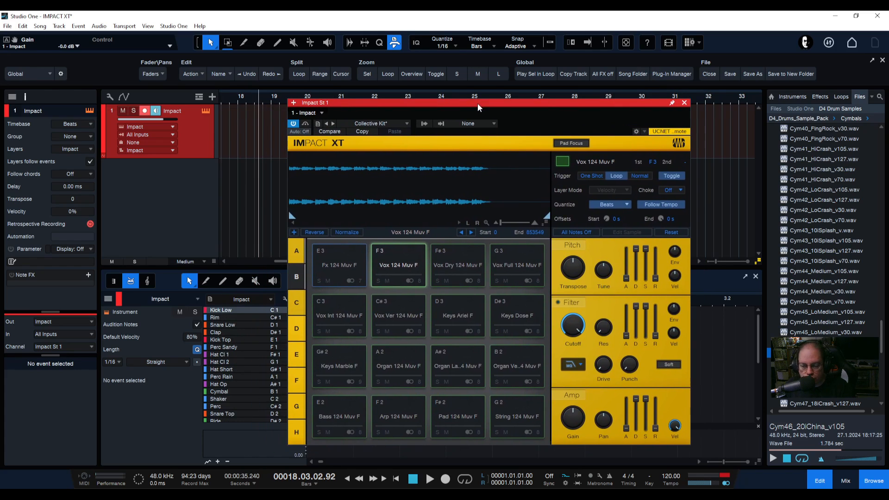
left_click(669, 178)
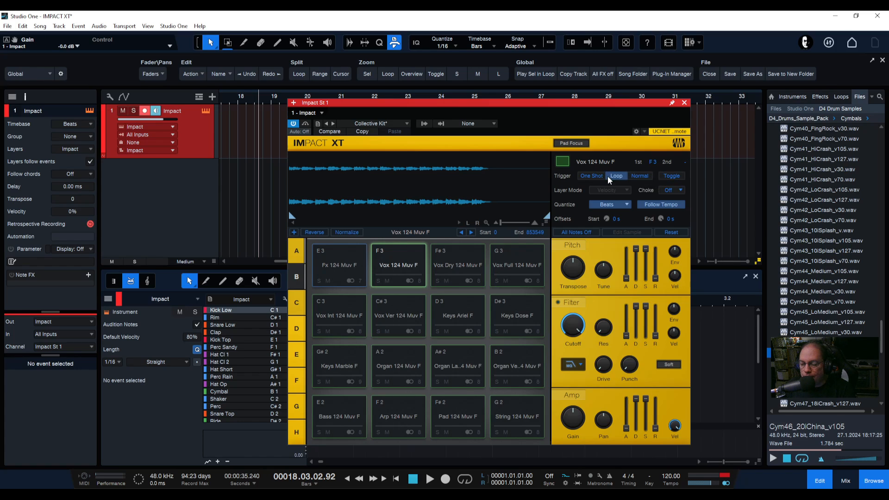
left_click(641, 178)
left_click(616, 177)
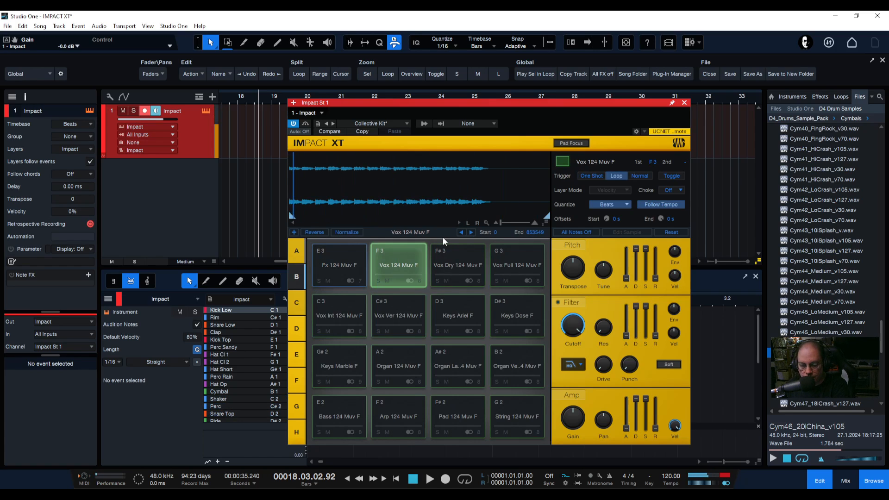
left_click(342, 265)
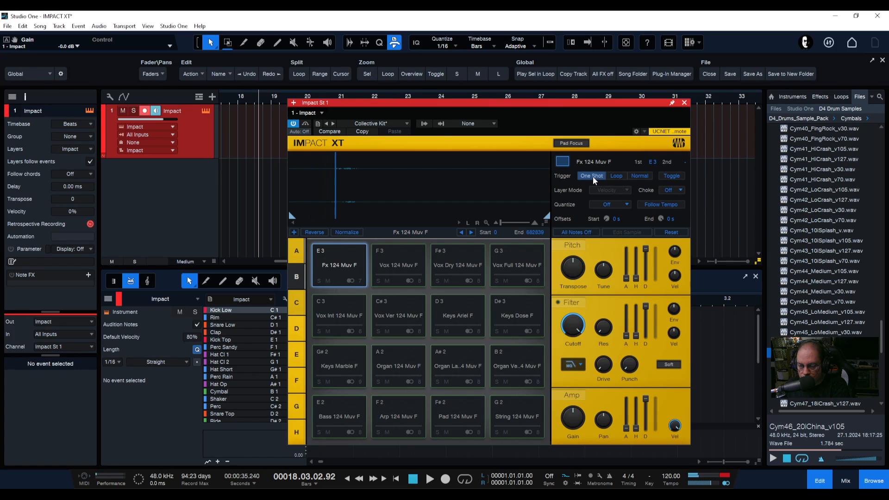
left_click(619, 176)
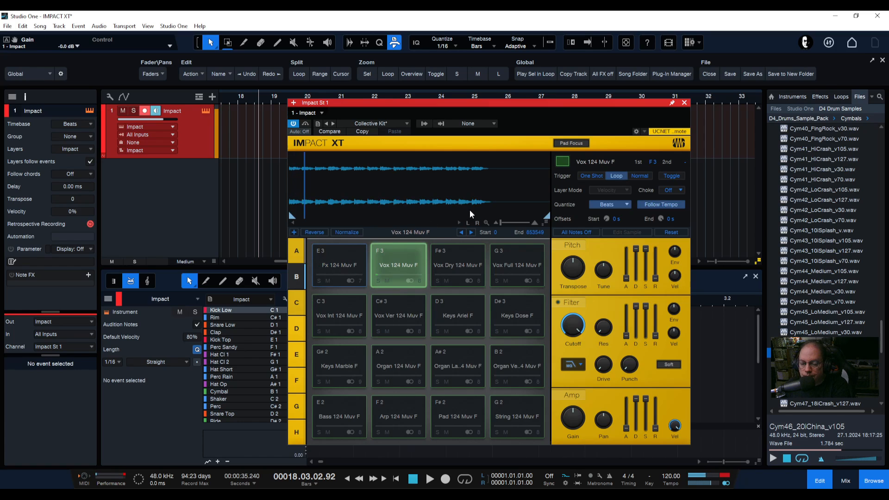
Open the Add Sample file dialog and close it without choosing a file
left_click(294, 233)
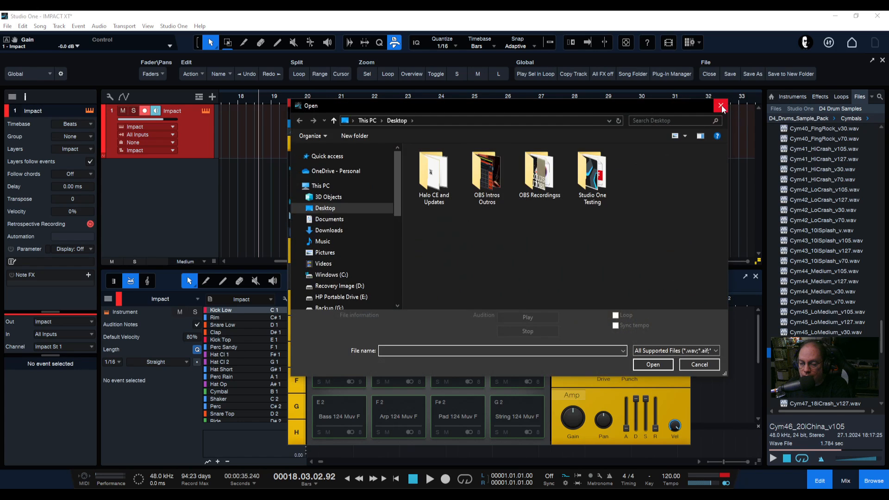
left_click(720, 107)
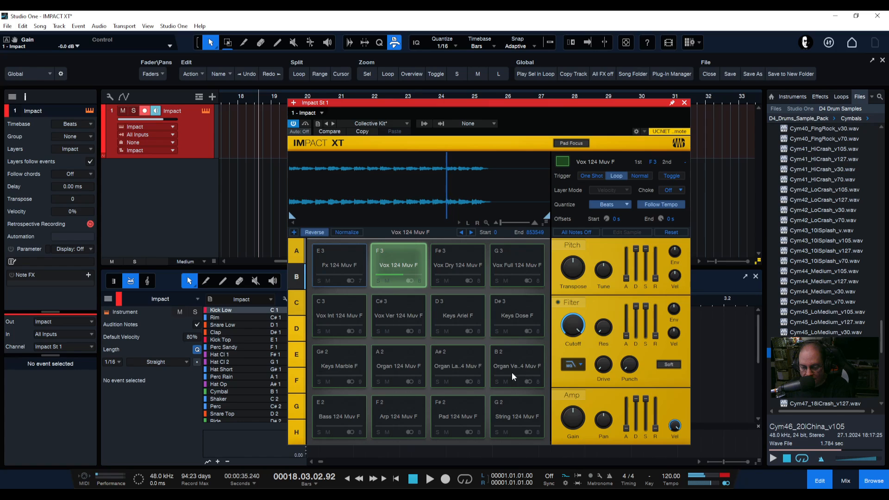
Raise the Vox 124 Muv F pad's gain to about +9.8 dB and toggle Reverse on its sample
left_click_drag(573, 417, 578, 399)
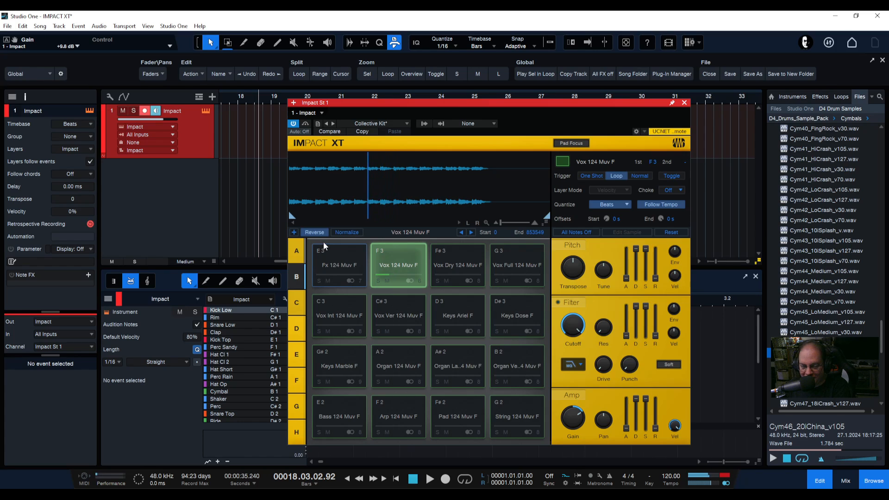
left_click(315, 233)
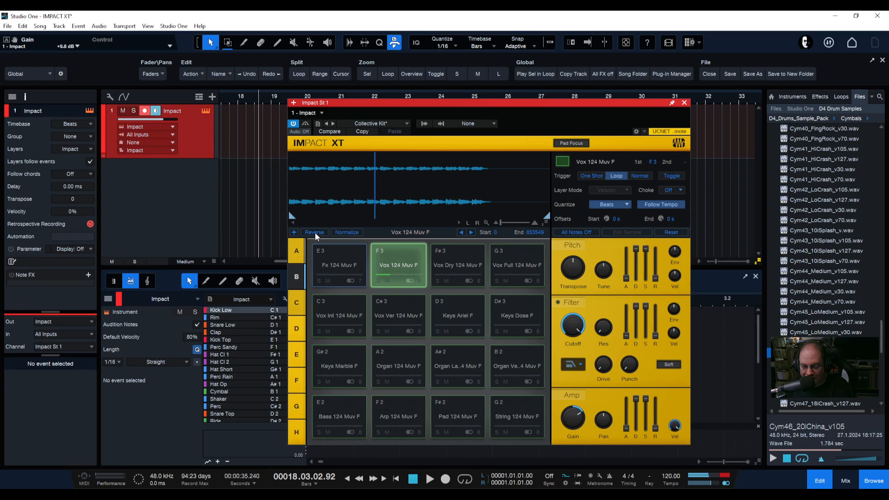
left_click(315, 233)
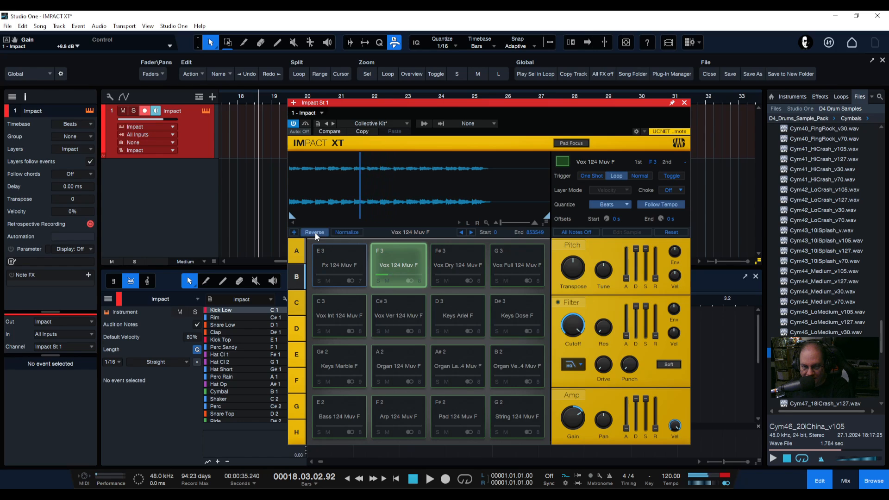
left_click(315, 232)
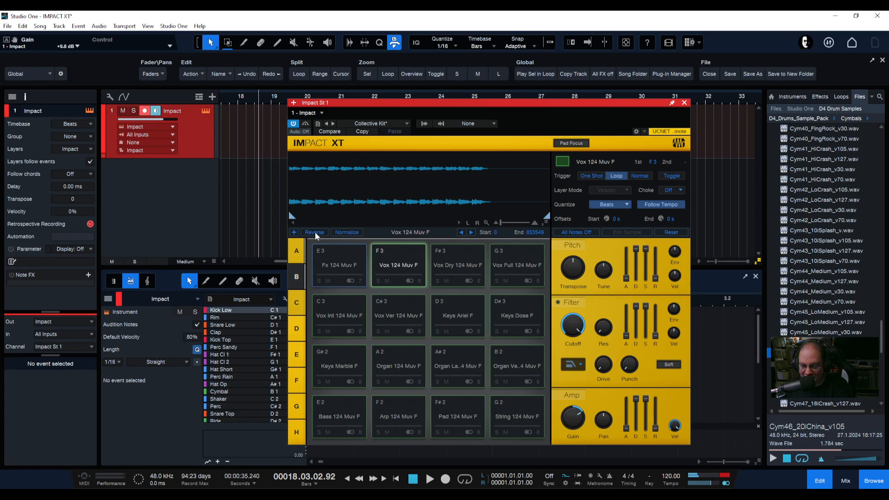
Toggle Normalize on and off for the Vox 124 Muv F sample, and try shortening its end marker before restoring the full length
left_click(348, 233)
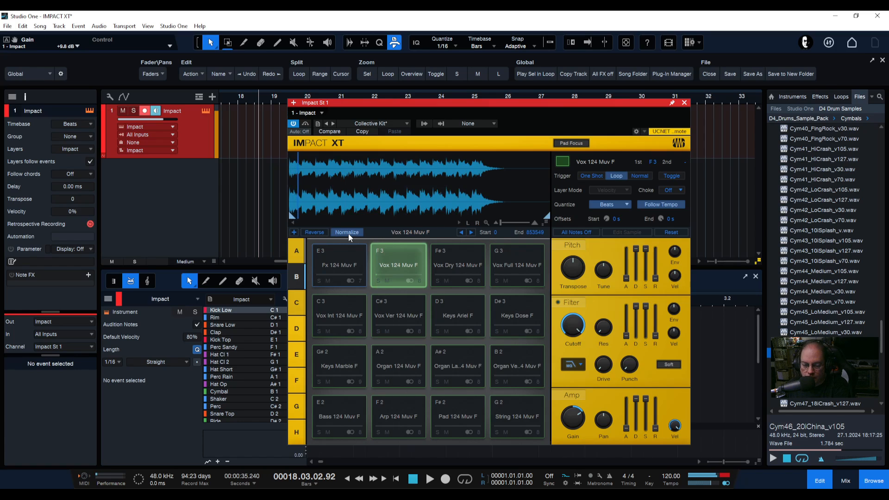
left_click(348, 232)
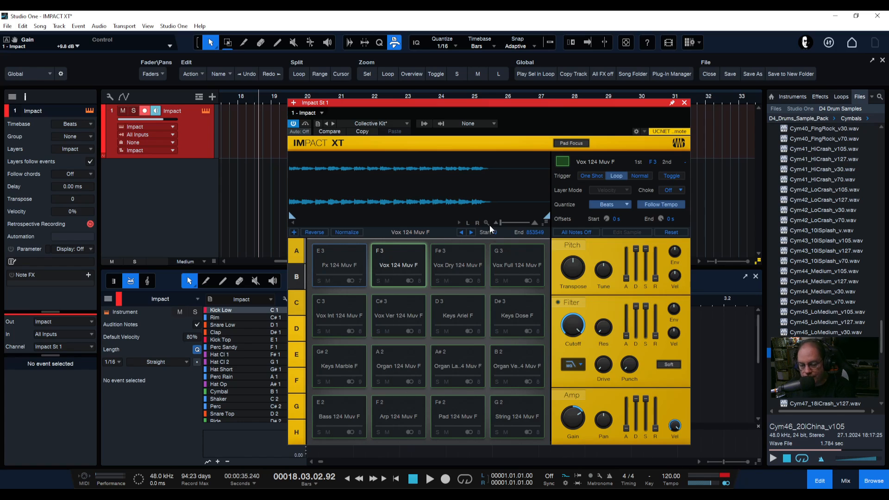
mouse_move(291, 218)
left_mouse_down()
mouse_move(364, 217)
mouse_move(289, 218)
left_mouse_up()
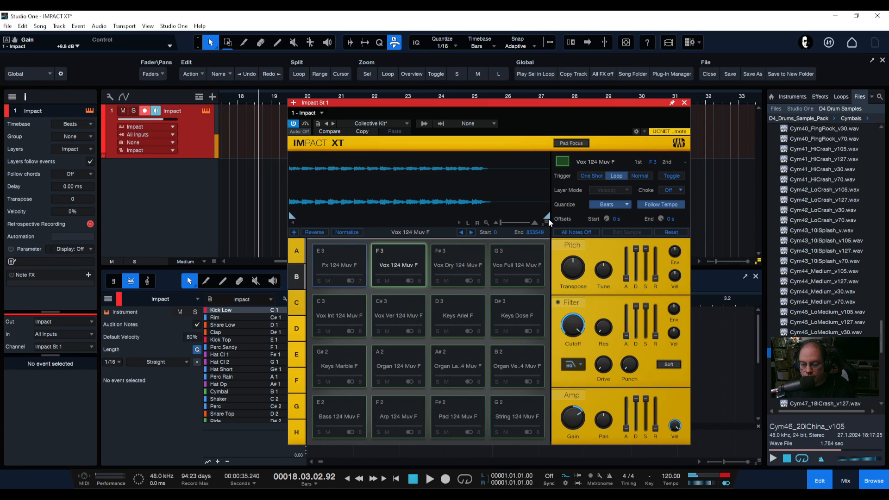
left_click_drag(546, 216, 401, 217)
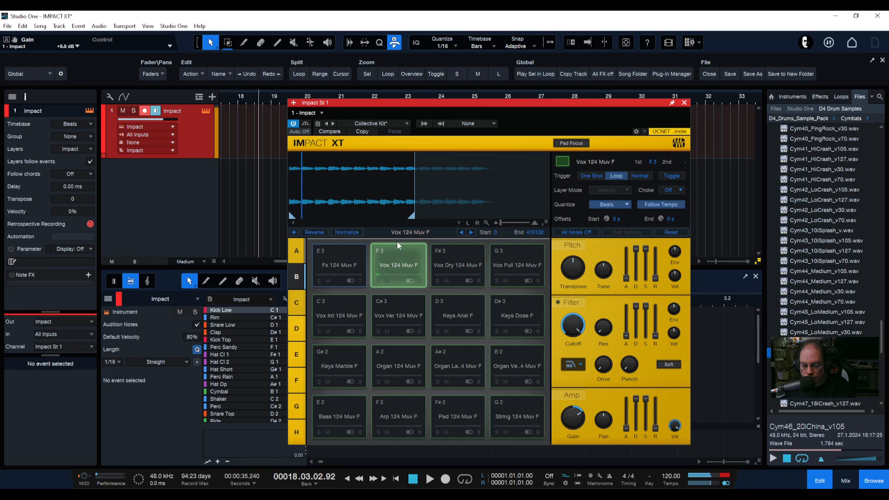
left_click_drag(411, 216, 294, 216)
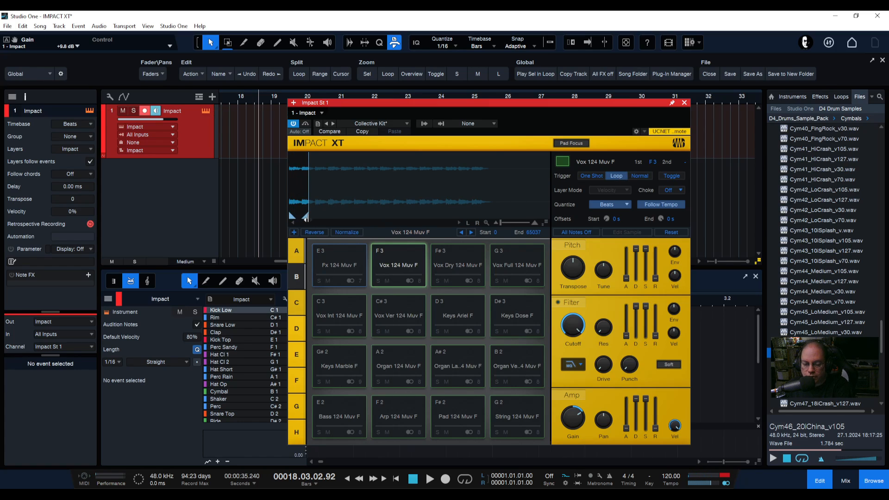
left_click_drag(300, 217, 288, 213)
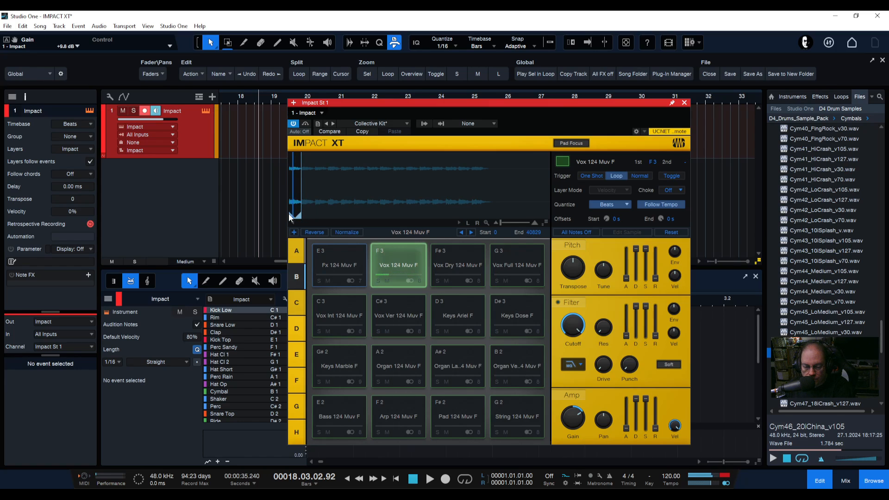
left_click_drag(288, 213, 577, 225)
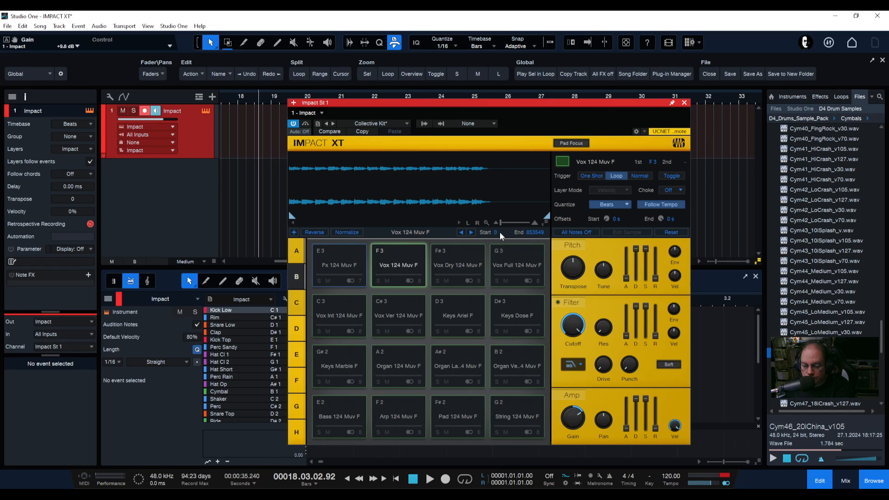
Trim the Vox 124 Muv F sample to a start of about 42390 and an end of about 205837, then restore the full range
scroll(499, 232, "up", 6)
scroll(499, 232, "up", 6)
left_click_drag(534, 234, 545, 236)
mouse_move(546, 217)
left_mouse_down()
mouse_move(511, 218)
mouse_move(546, 218)
left_mouse_up()
mouse_move(291, 217)
left_mouse_down()
mouse_move(342, 218)
mouse_move(285, 220)
left_mouse_up()
left_click_drag(292, 217, 313, 217)
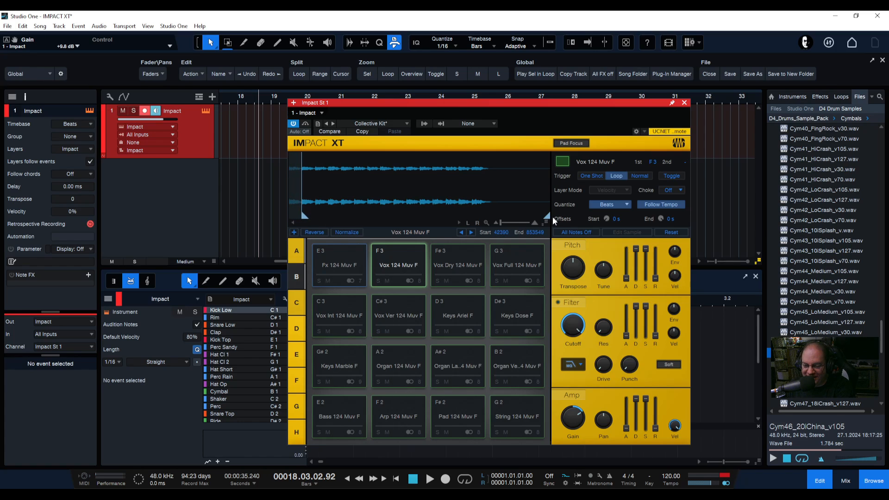
left_click_drag(547, 216, 339, 213)
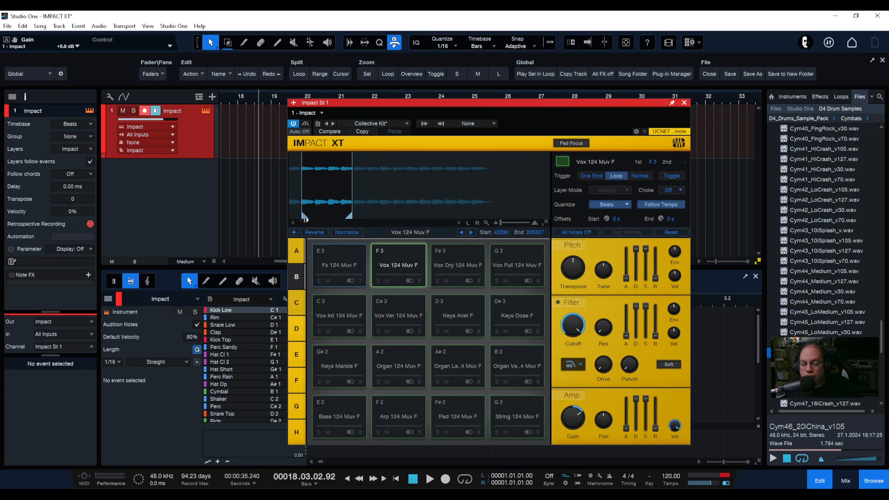
mouse_move(305, 217)
left_mouse_down()
mouse_move(325, 217)
mouse_move(291, 216)
left_mouse_up()
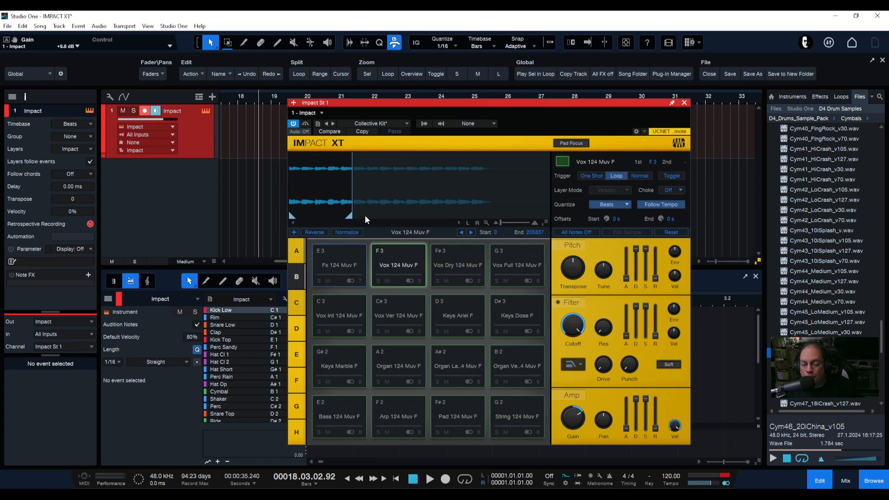
left_click_drag(348, 216, 548, 216)
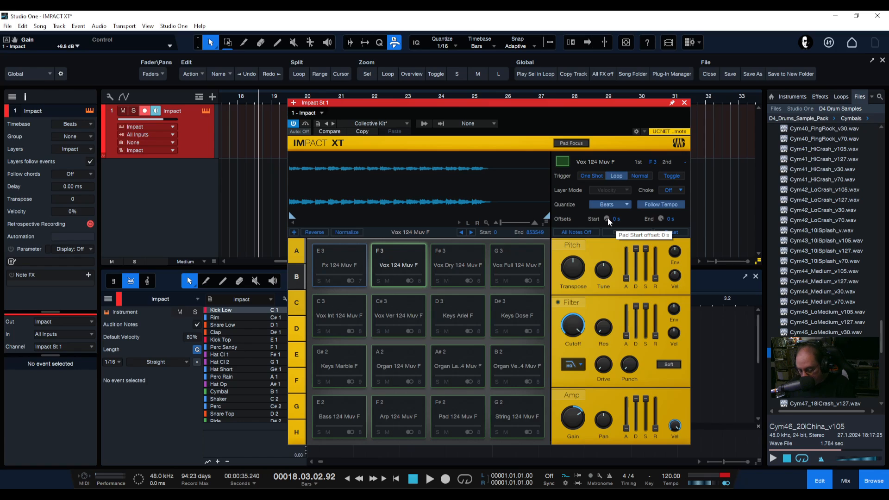
Select the Clap pad and try a 450 ms start offset and a 275 ms end offset, returning both to 0 s
left_click(293, 248)
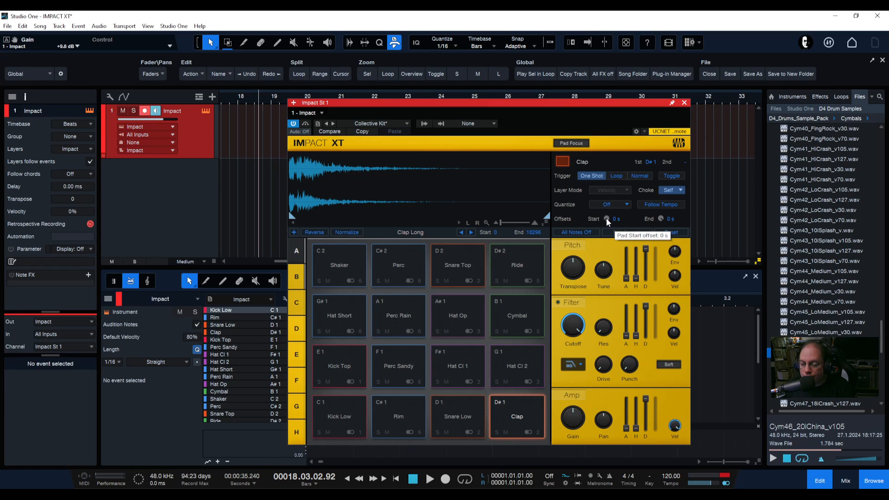
left_click_drag(607, 218, 605, 201)
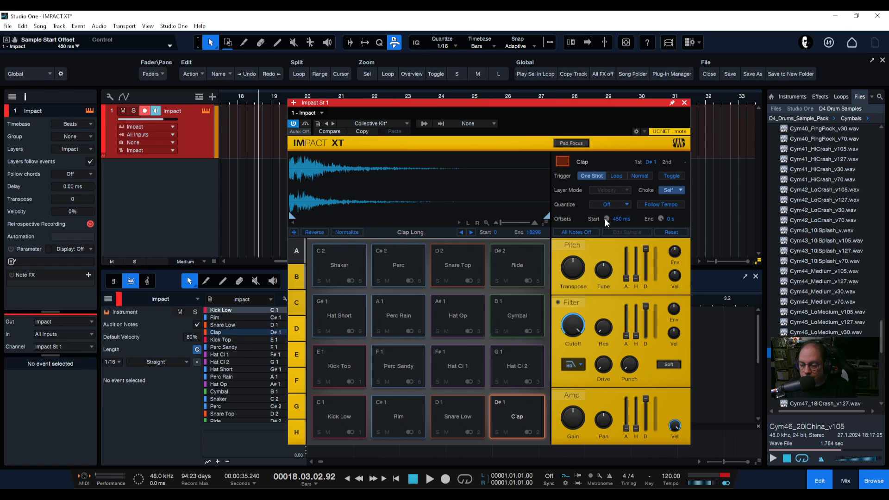
scroll(605, 219, "down", 3)
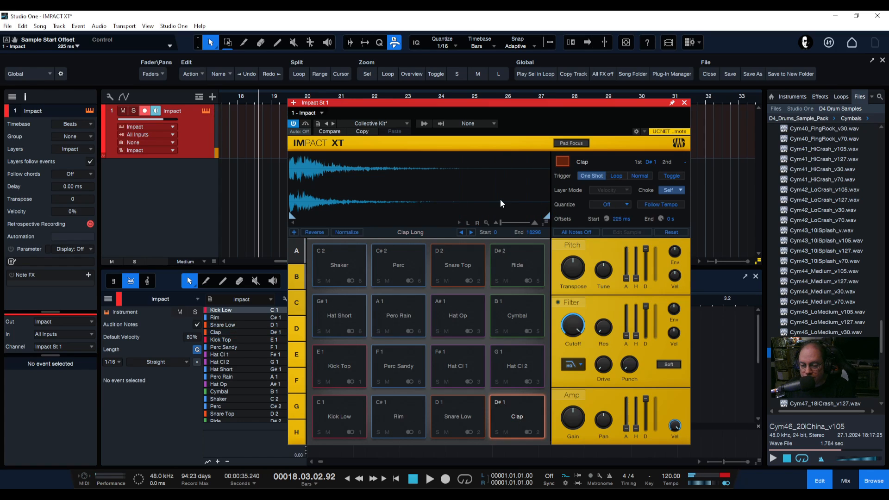
scroll(607, 217, "down", 5)
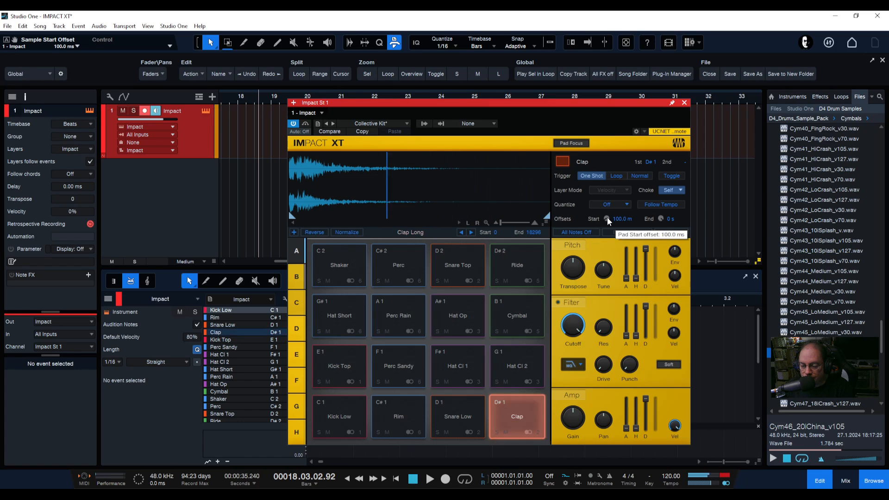
scroll(605, 217, "down", 1)
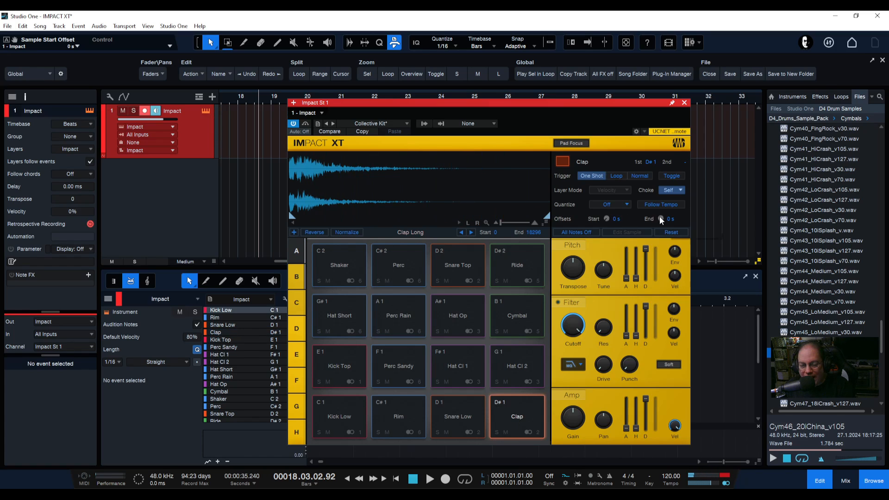
left_click_drag(660, 217, 652, 169)
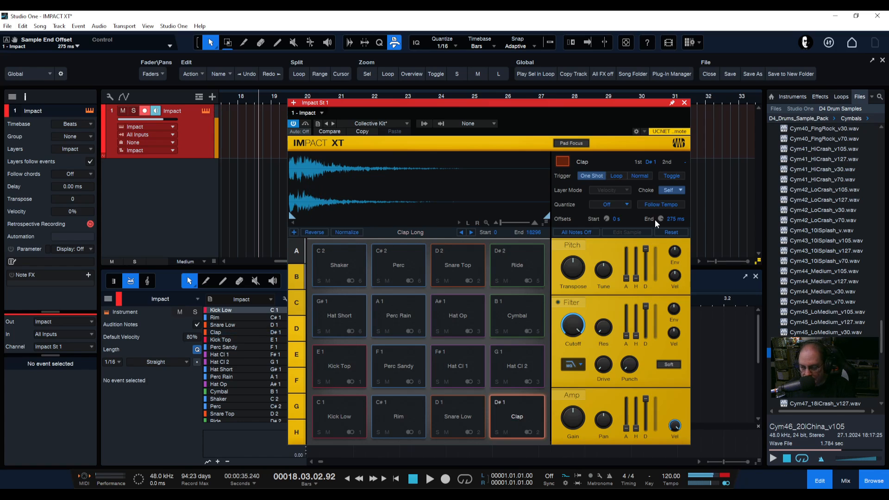
left_click_drag(660, 218, 655, 167)
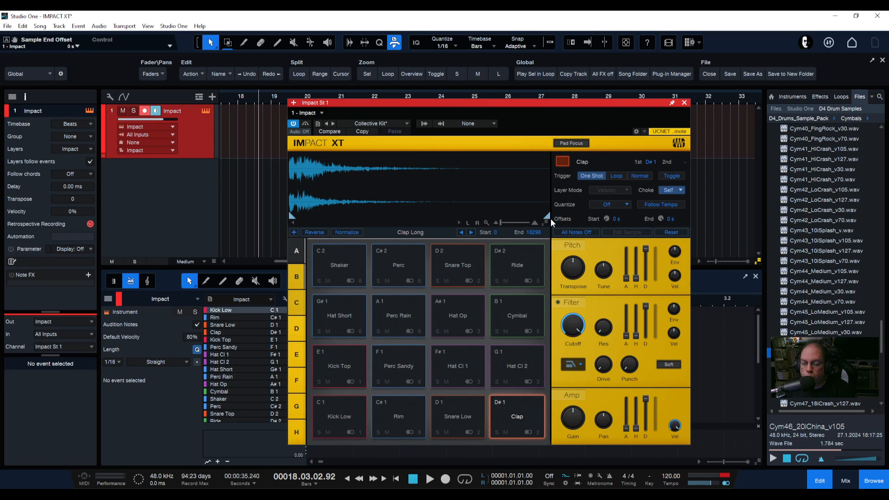
Drag the Clap sample's end marker inward and back out to the full sample length
left_click_drag(547, 217, 452, 216)
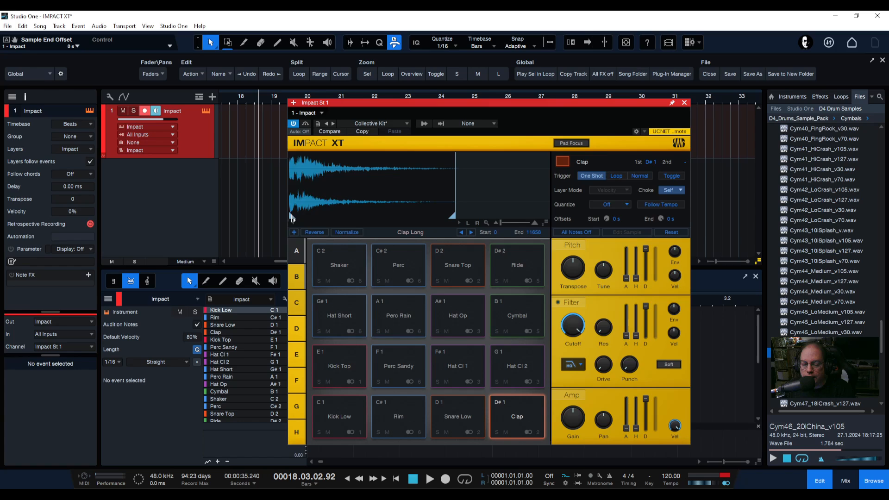
mouse_move(292, 216)
left_mouse_down()
mouse_move(308, 216)
mouse_move(290, 217)
left_mouse_up()
left_click_drag(451, 217, 547, 217)
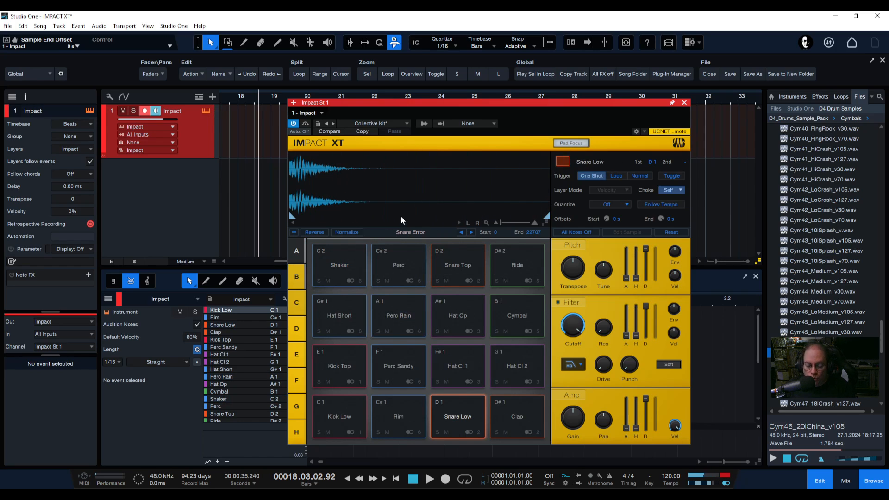
Toggle the Pad Focus option off and back on while playing pads
left_click(571, 144)
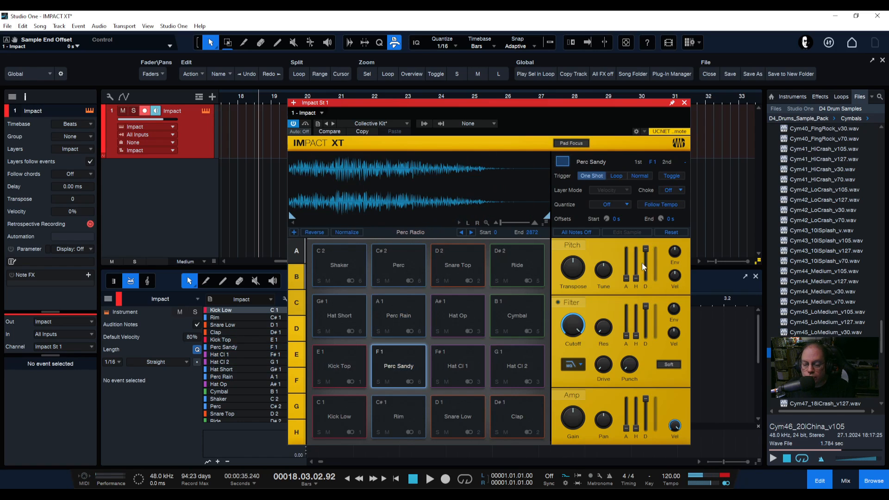
mouse_move(576, 320)
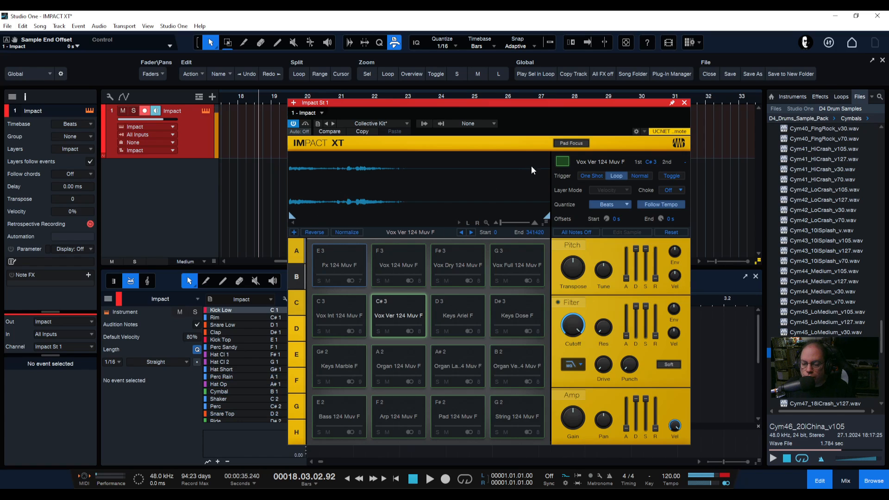
left_click(571, 142)
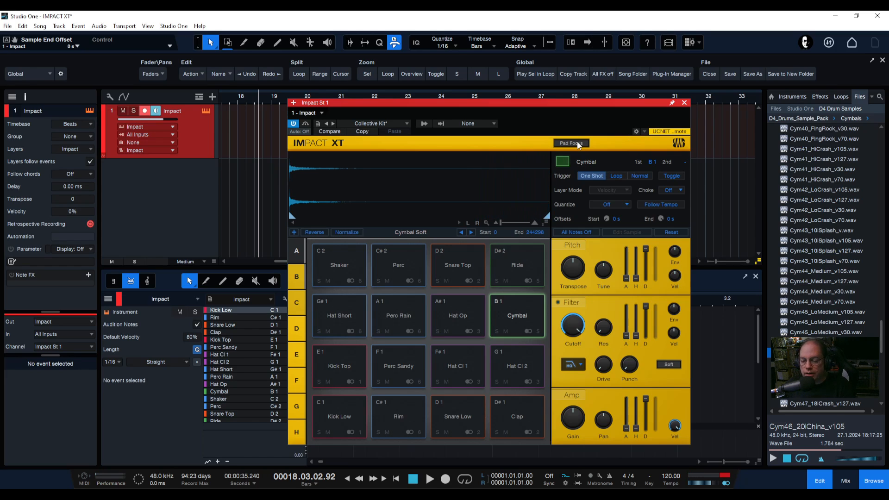
Open the Snare Low pad's color palette and close it without choosing a color
left_click(563, 161)
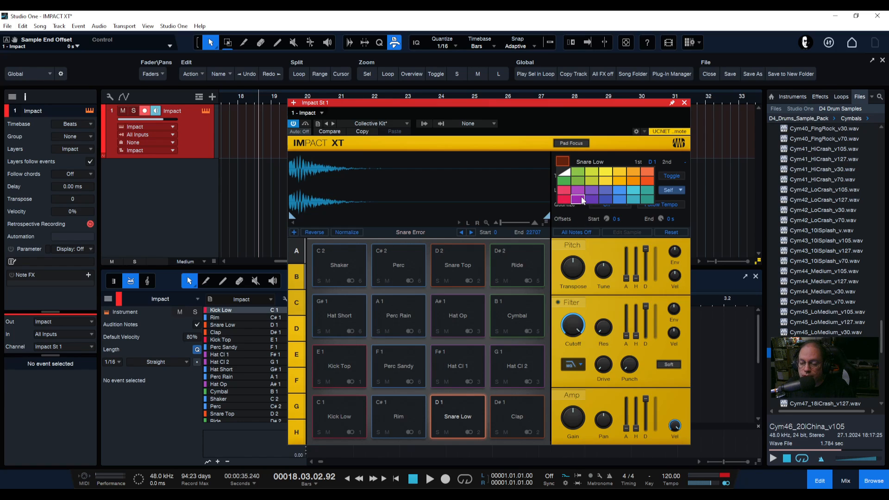
left_click(563, 159)
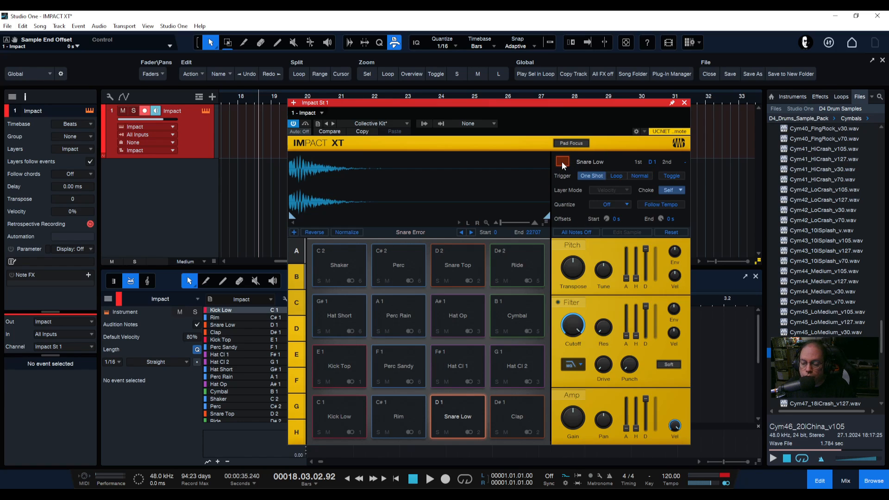
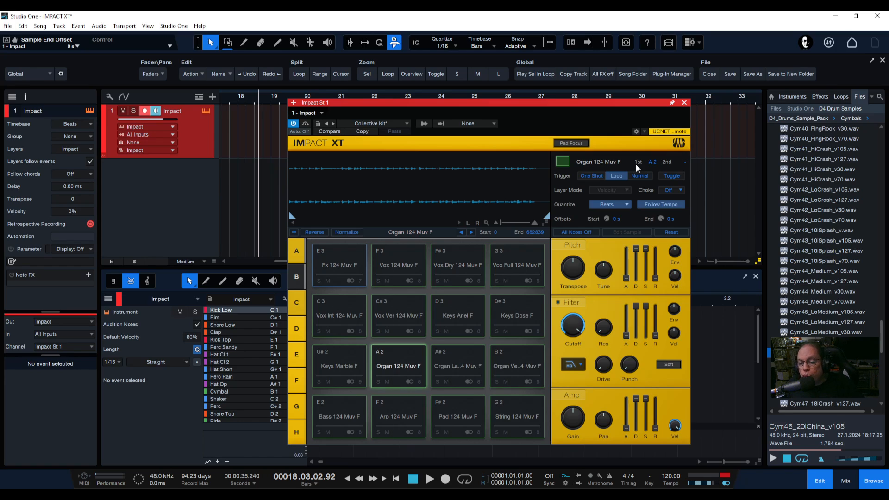
Step through the pad banks A to H to view each bank's pads
left_click(295, 254)
left_click(299, 274)
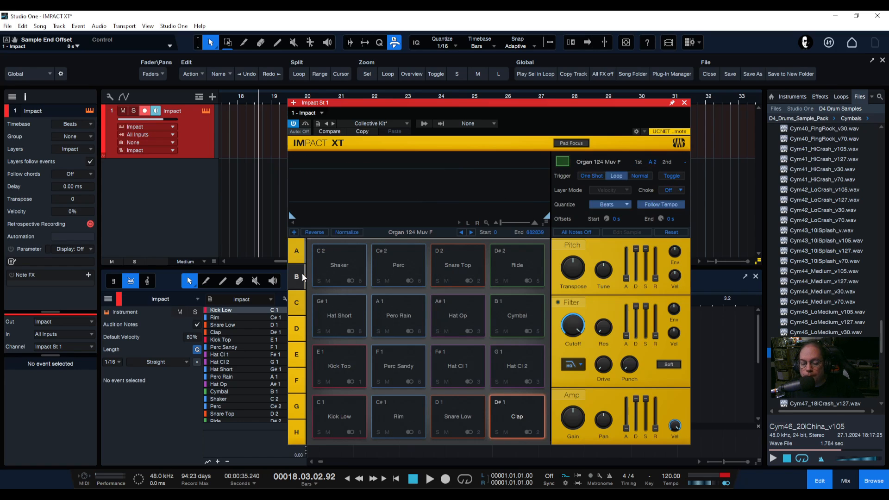
left_click(298, 249)
left_click(297, 271)
left_click(296, 329)
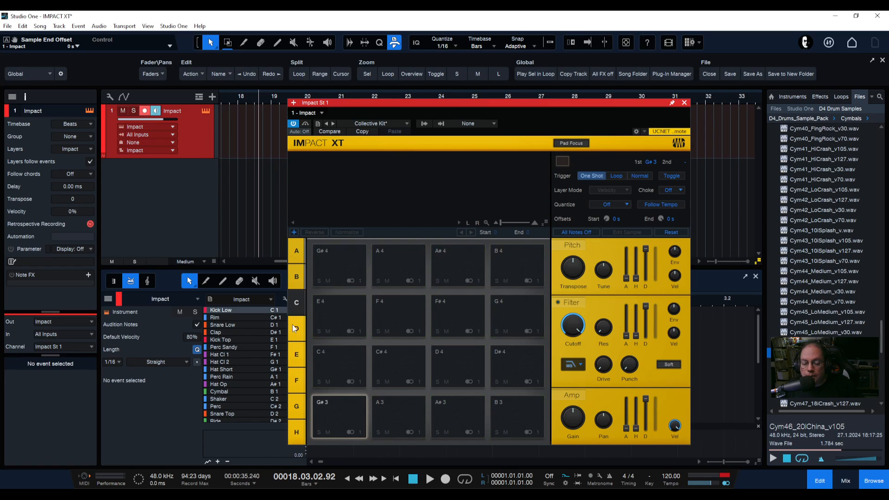
left_click(297, 354)
left_click(297, 380)
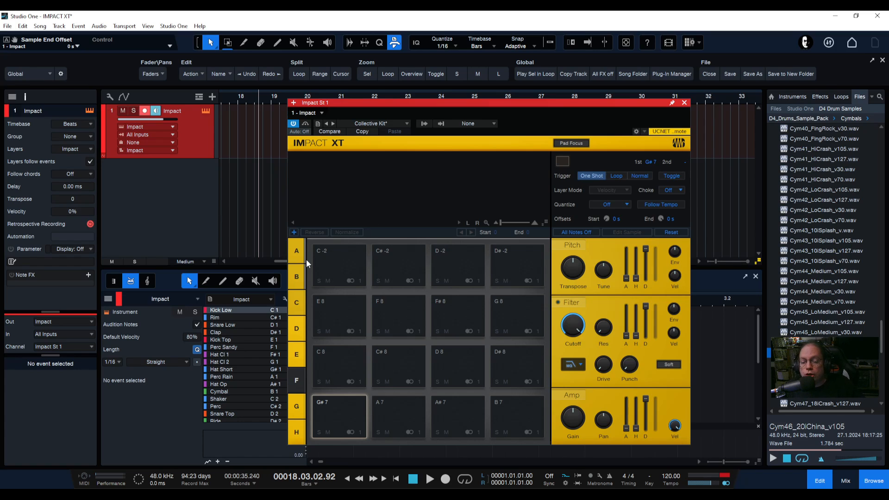
left_click(296, 251)
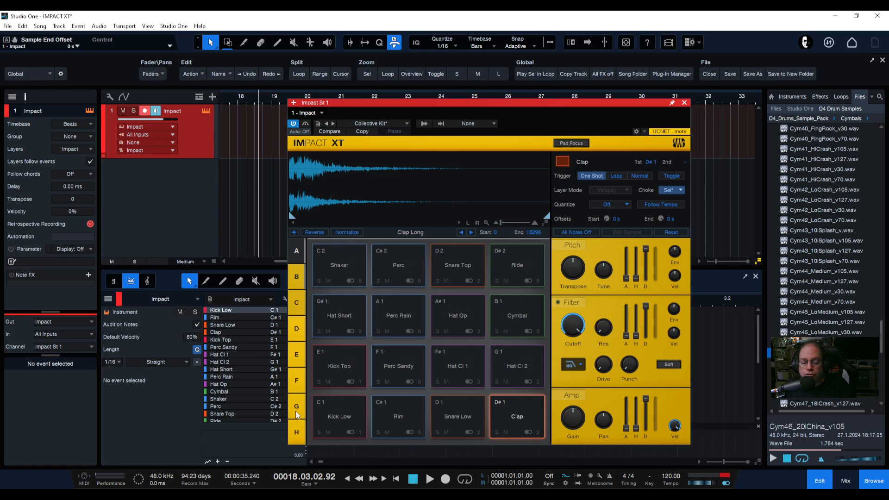
left_click(297, 431)
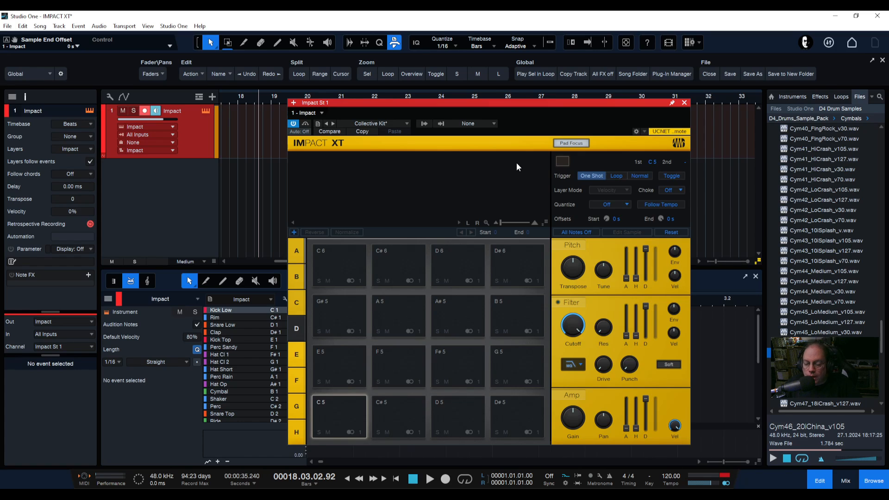
Switch back to pad bank A after each triggered note to return to the Snare Low pad
left_click(295, 252)
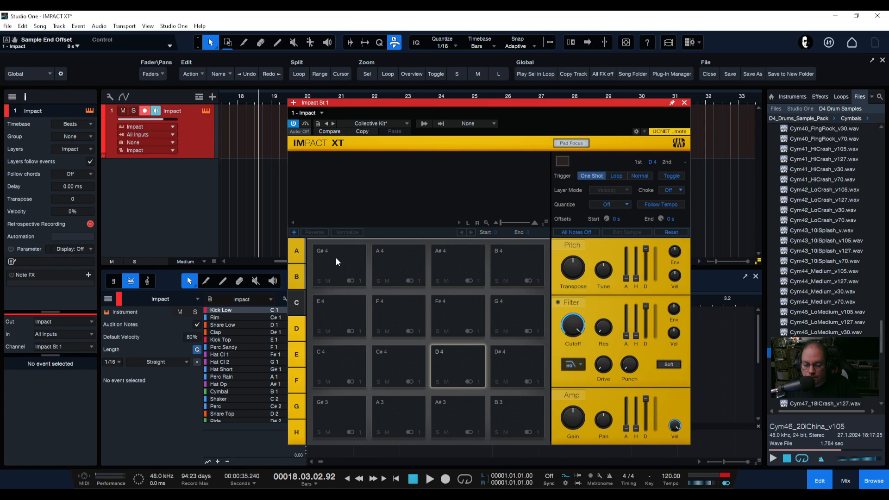
left_click(295, 250)
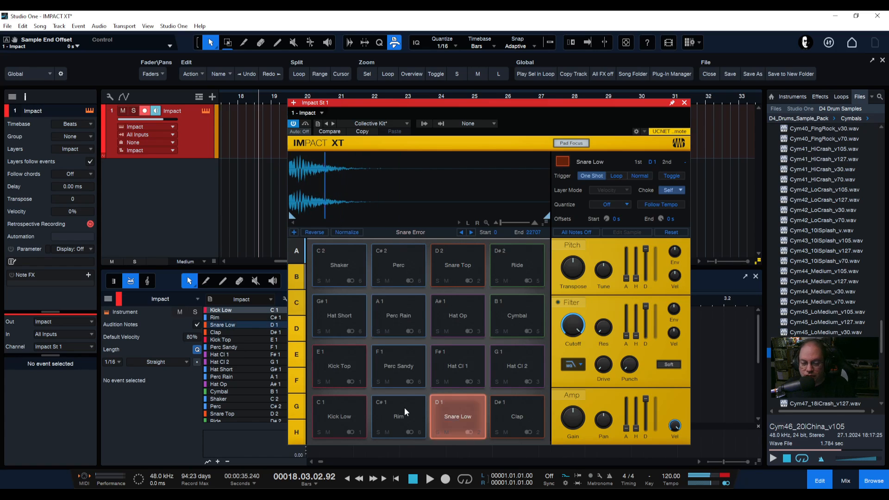
left_click(295, 329)
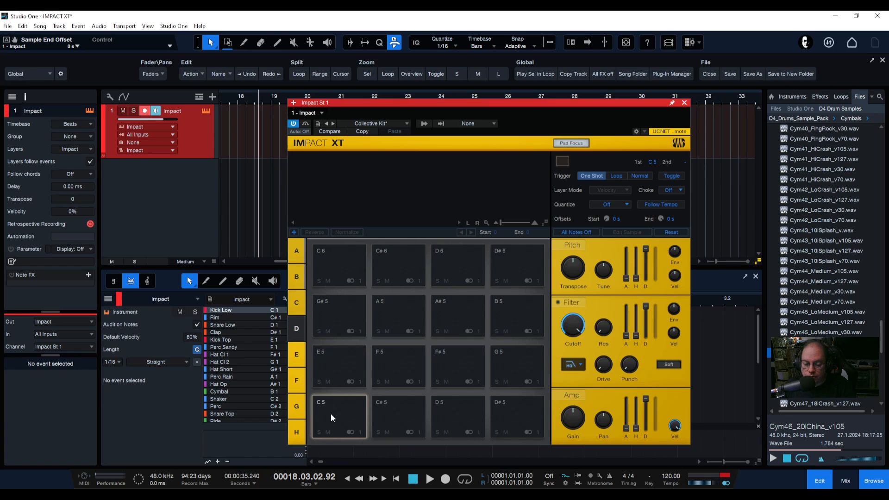
left_click(297, 252)
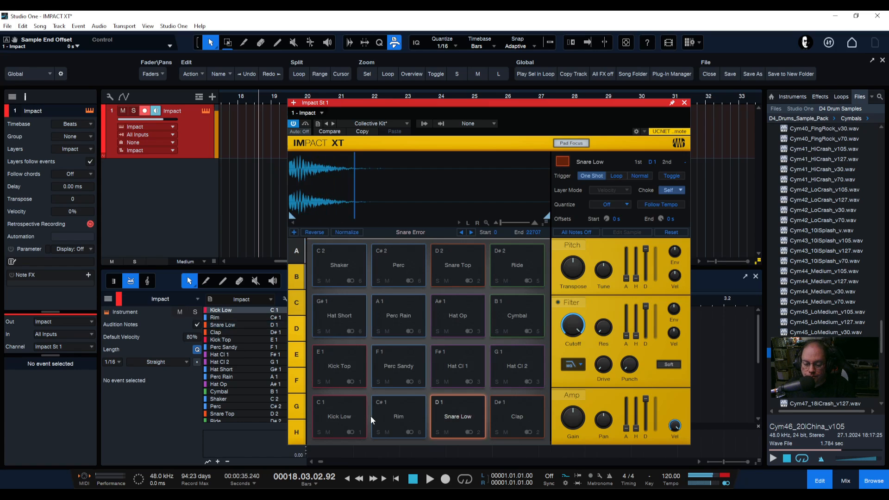
left_click(296, 329)
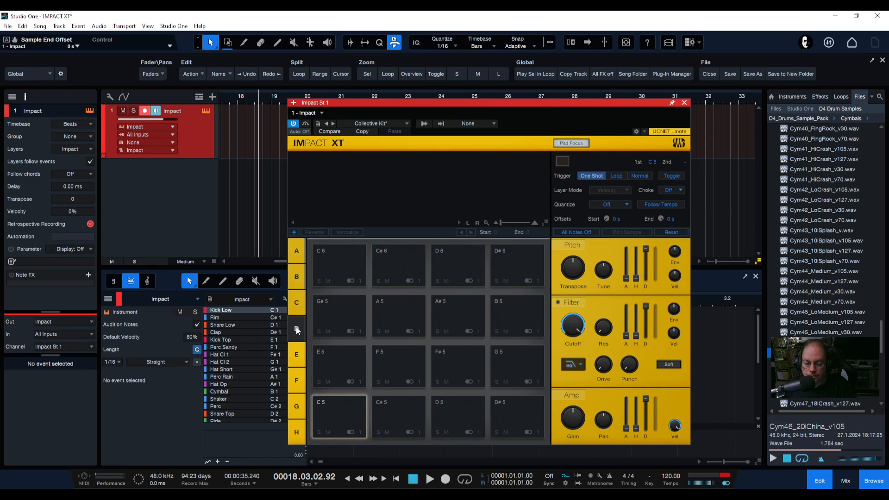
left_click(298, 250)
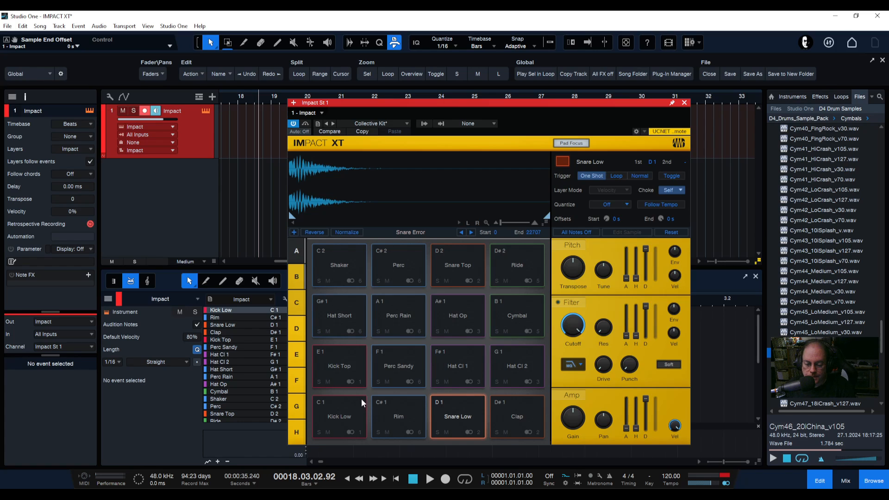
left_click(298, 331)
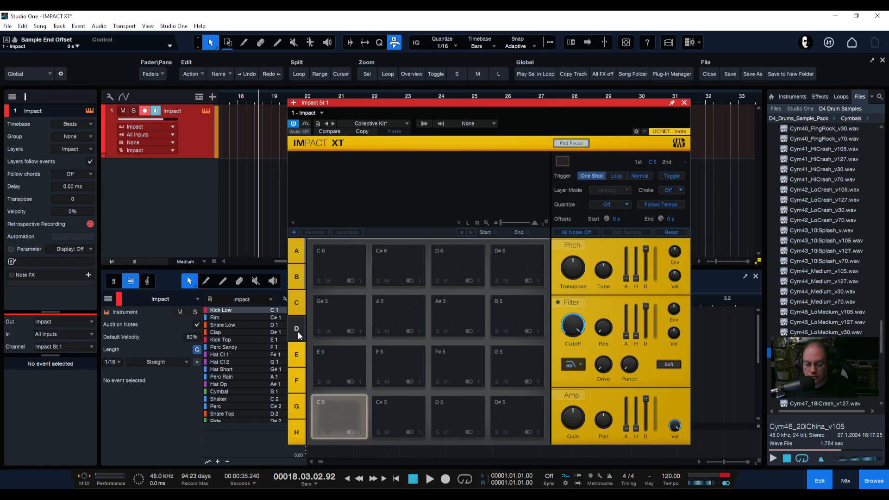
left_click(298, 250)
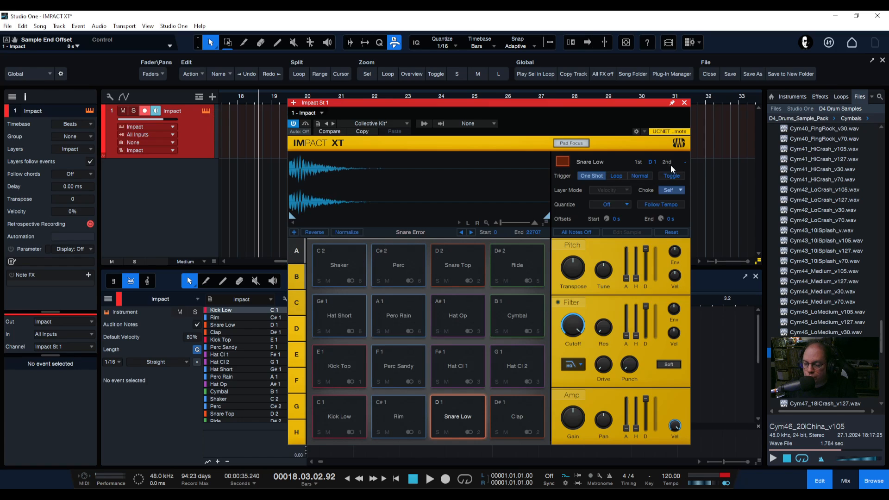
Examine the Snare Low pad's secondary trigger note setting together with Pad Focus while switching banks
left_click(684, 162)
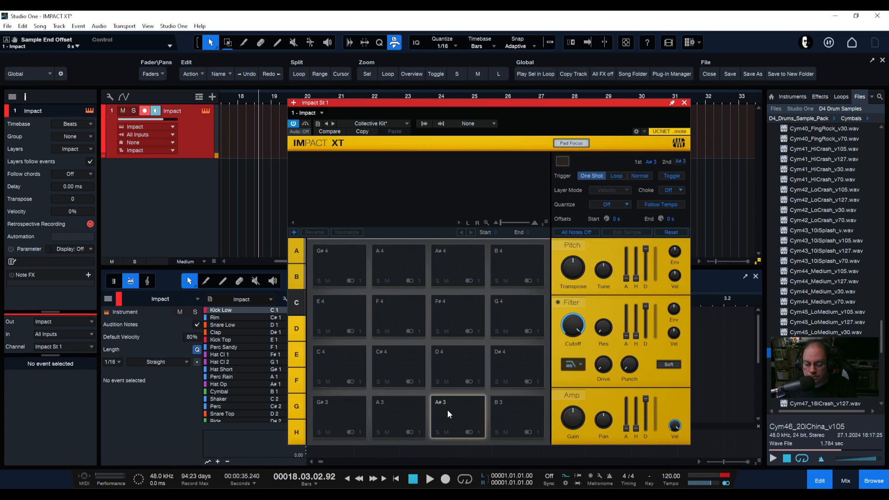
left_click(302, 251)
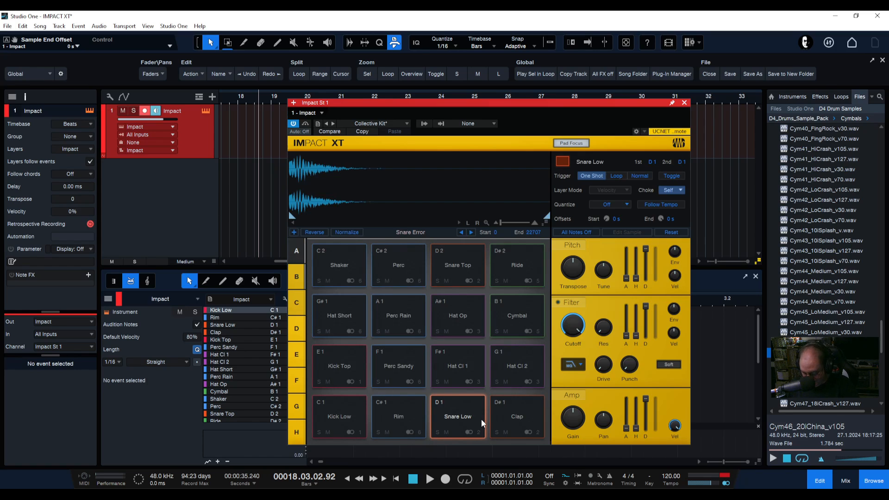
left_click(297, 329)
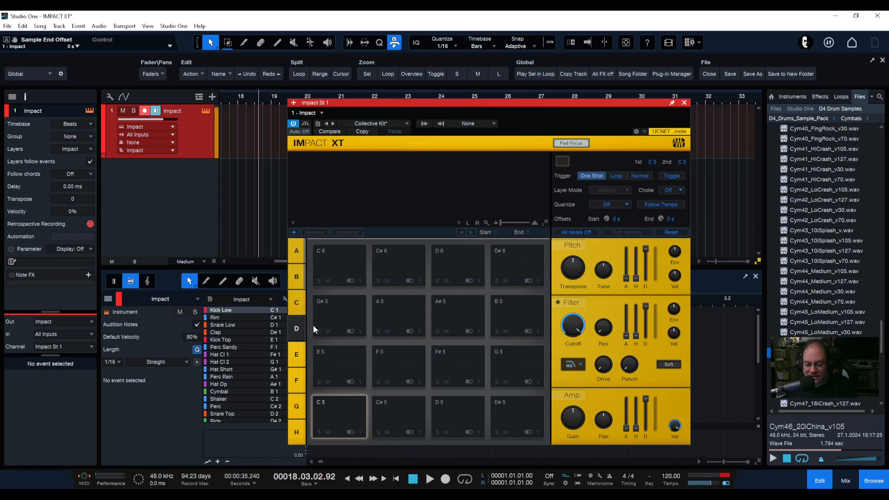
left_click(296, 251)
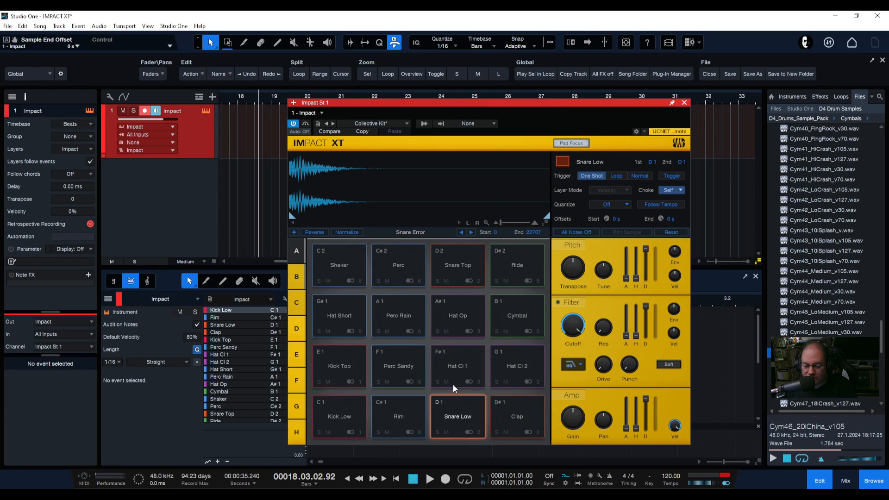
left_click(457, 416)
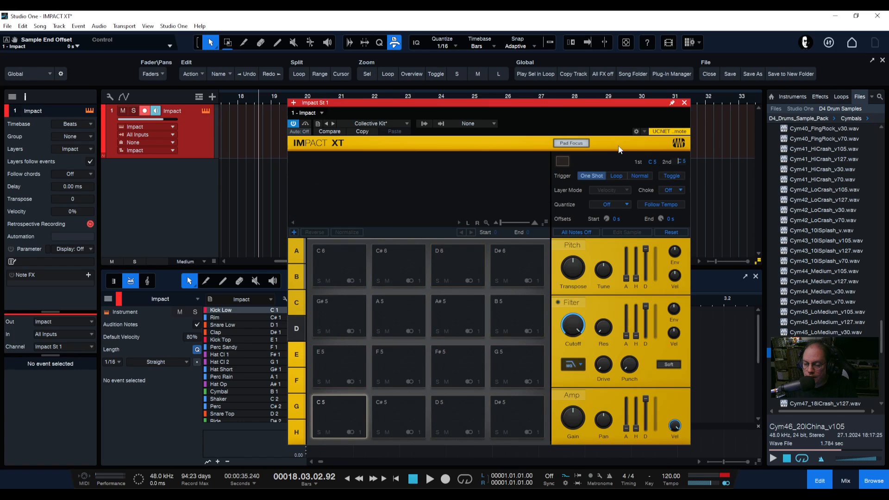
left_click(609, 160)
left_click(296, 252)
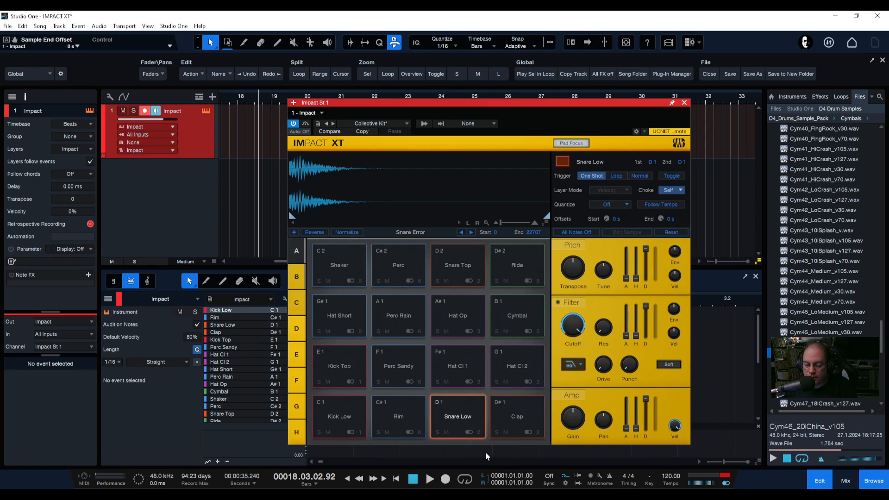
Select the Snare Low pad and set its secondary trigger note to A2 by scrolling and dragging the value
left_click(474, 402)
left_click(456, 417)
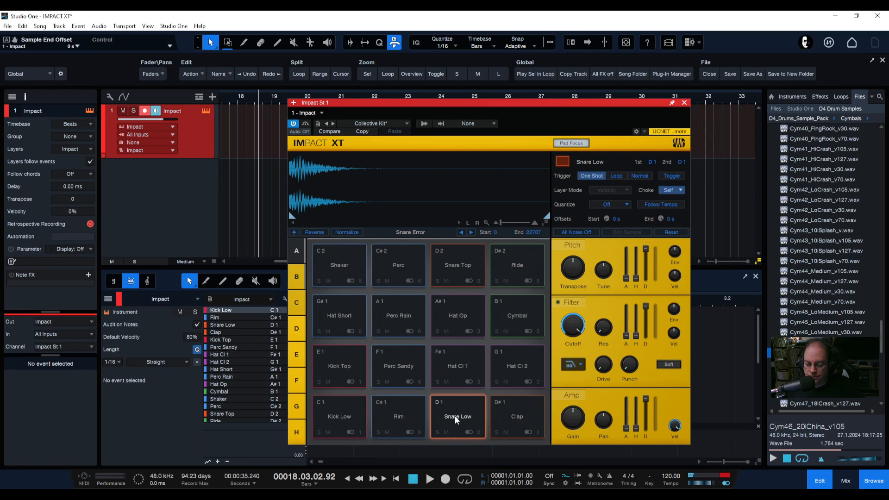
left_click(454, 416)
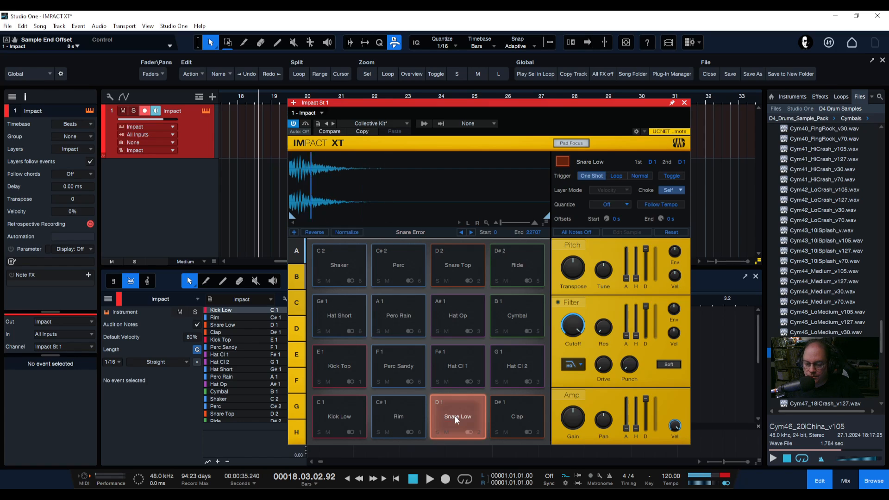
left_click(682, 161)
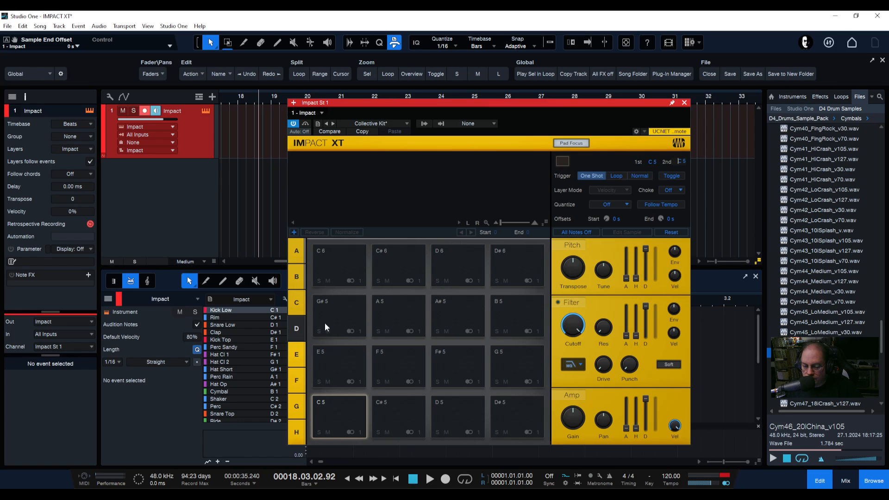
left_click(297, 251)
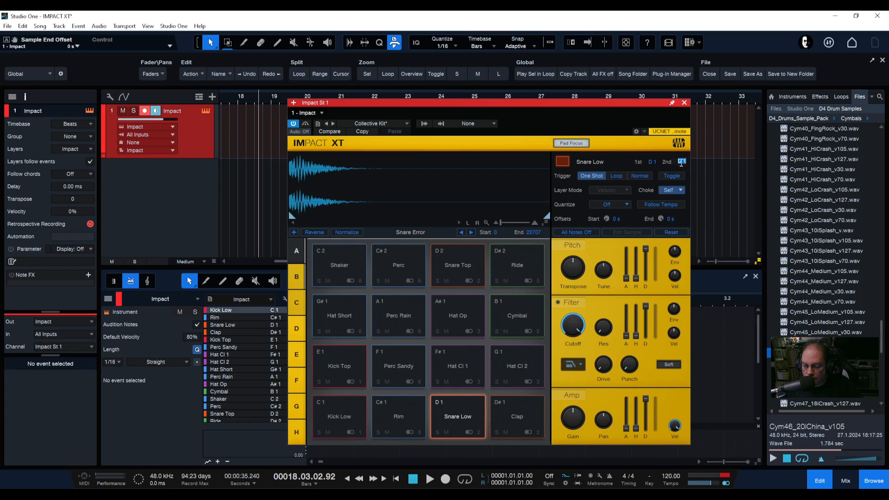
scroll(685, 161, "down", 3)
left_click(679, 161)
left_click_drag(678, 162, 688, 162)
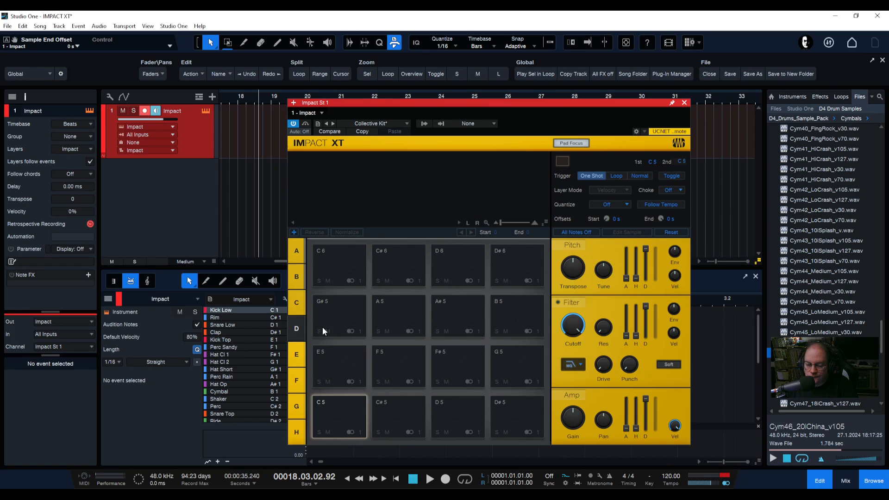
left_click(290, 251)
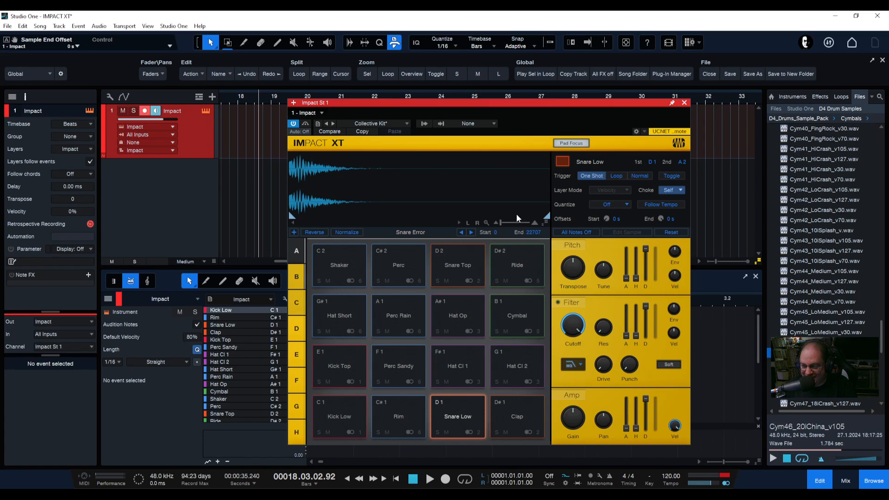
left_click(471, 411)
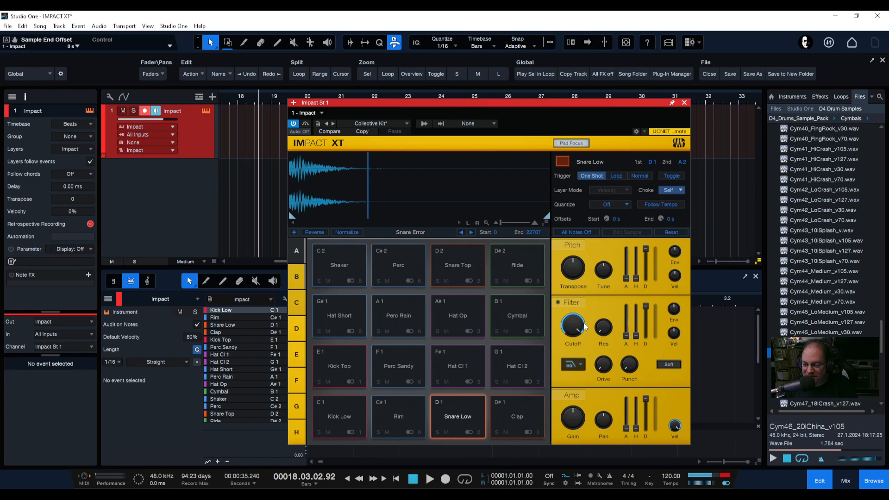
Open the secondary trigger note field for text editing and dismiss its context menu
double_click(677, 162)
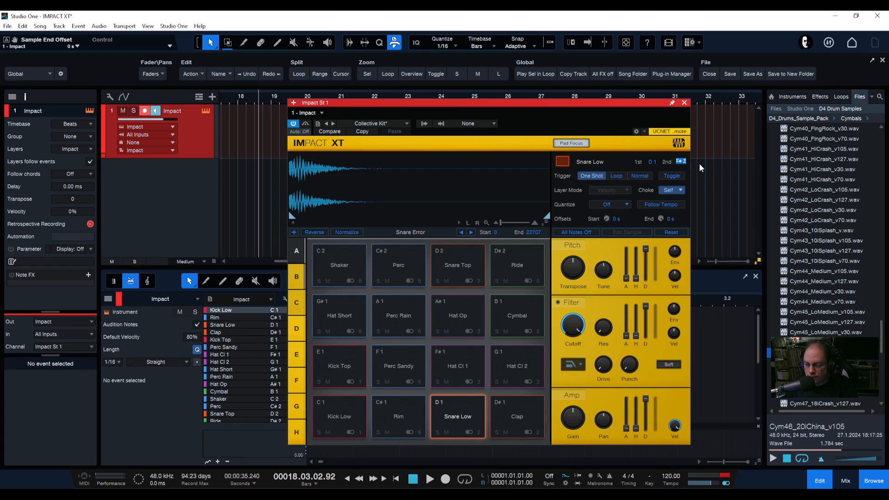
right_click(679, 161)
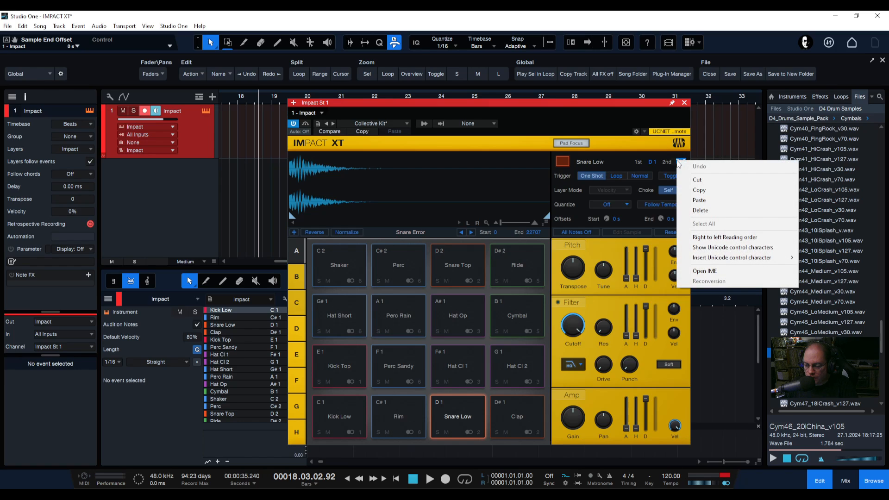
left_click(703, 152)
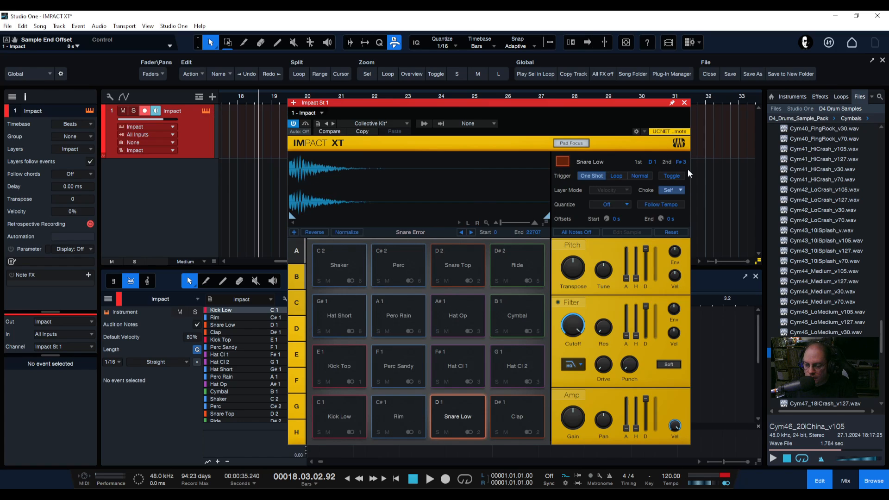
left_click(297, 251)
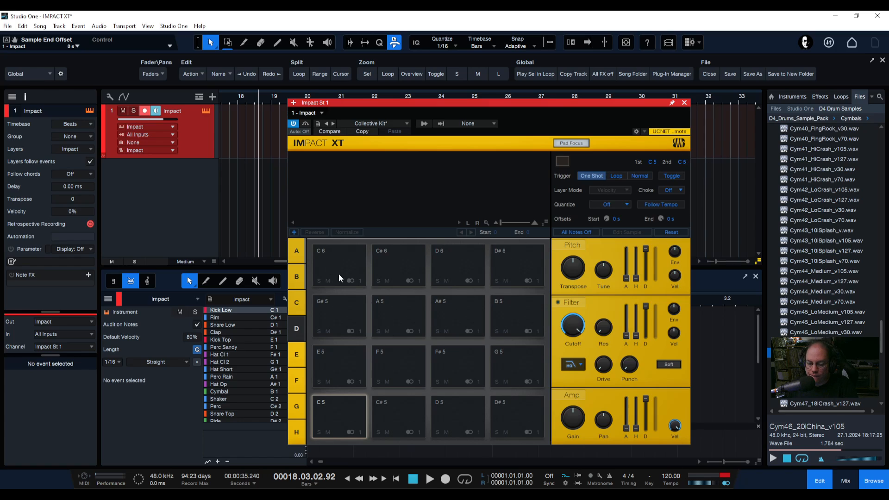
left_click(297, 250)
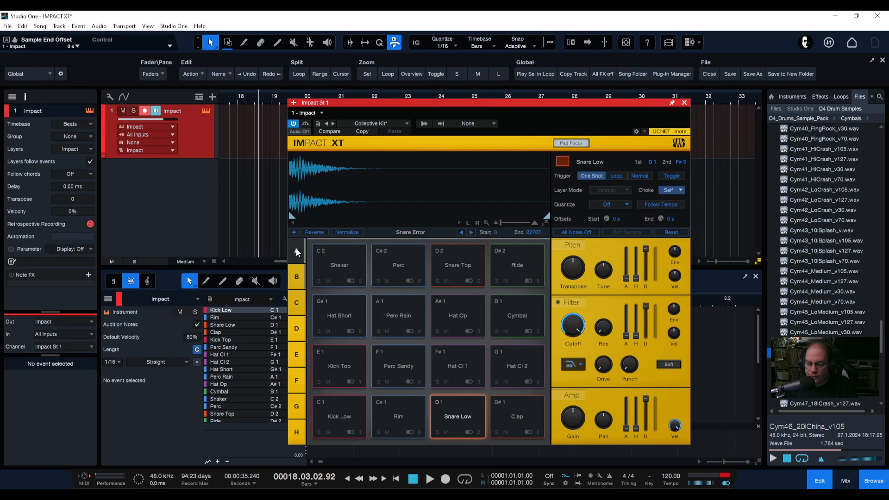
Try to set the Snare Low pad's secondary trigger note to G4 by entering it, then scroll the value
left_click(679, 161)
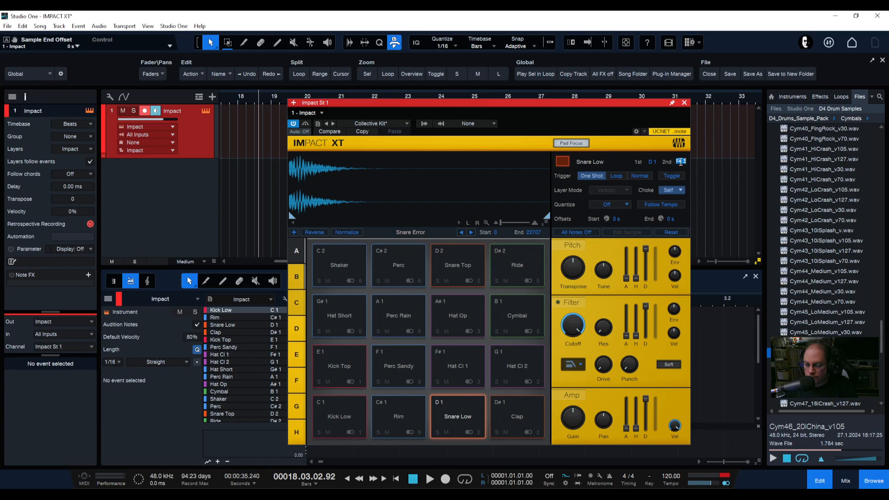
type("g4")
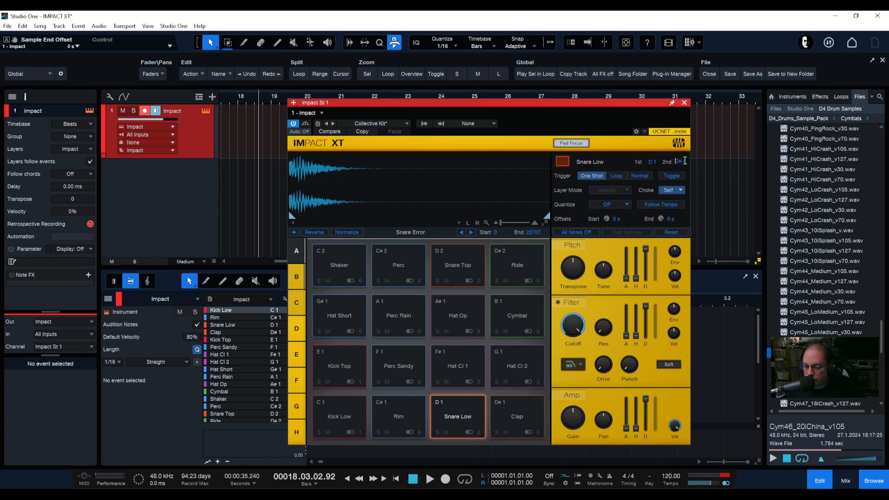
key("Return")
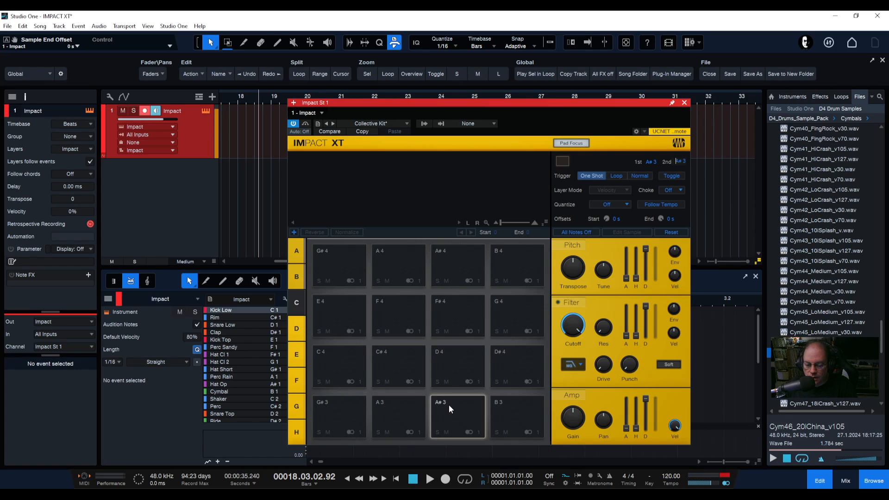
left_click(297, 251)
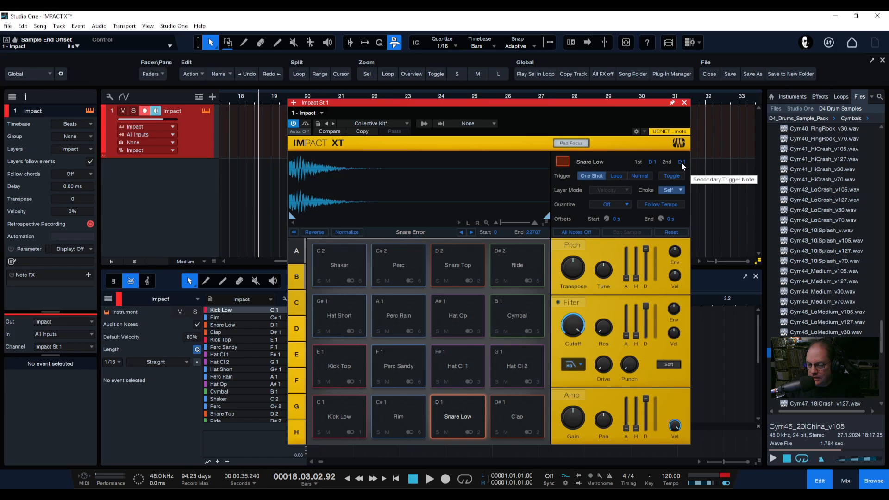
scroll(678, 161, "up", 4)
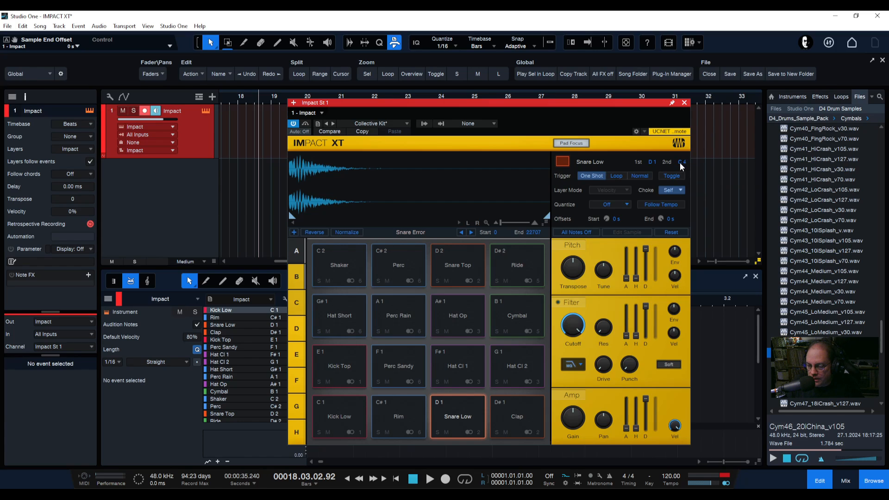
Set the Snare Low pad's secondary trigger note to C5 by scrolling the value, then reselect the Snare Low pad
scroll(680, 163, "up", 8)
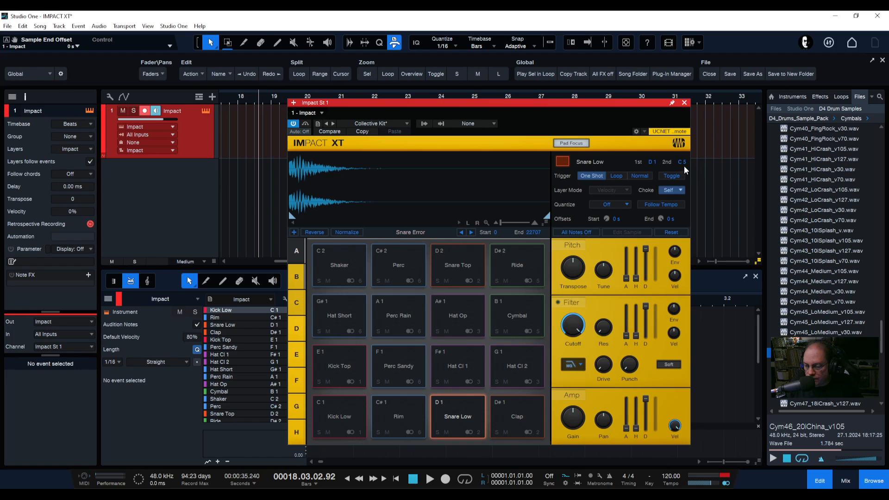
double_click(613, 161)
left_click(626, 163)
key("Return")
left_click(457, 420)
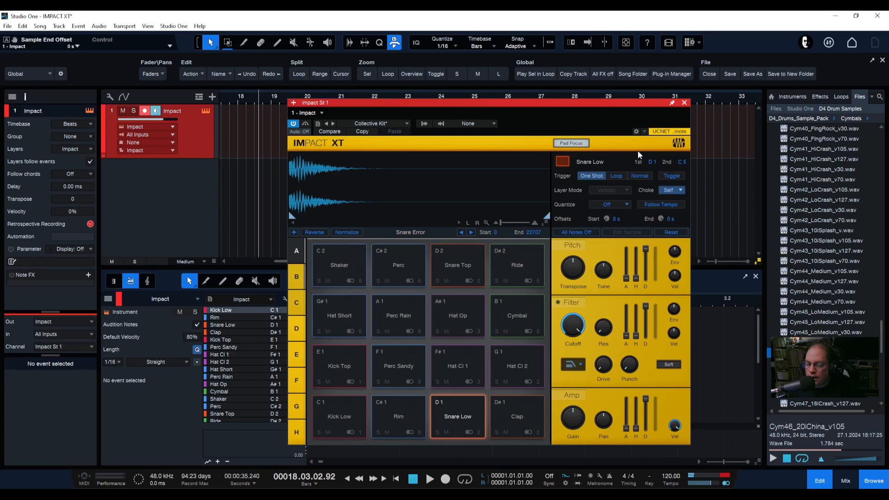
Reopen the secondary trigger note field and enter C5 as the Snare Low pad's second trigger note
double_click(682, 162)
left_click(686, 162)
key("Return")
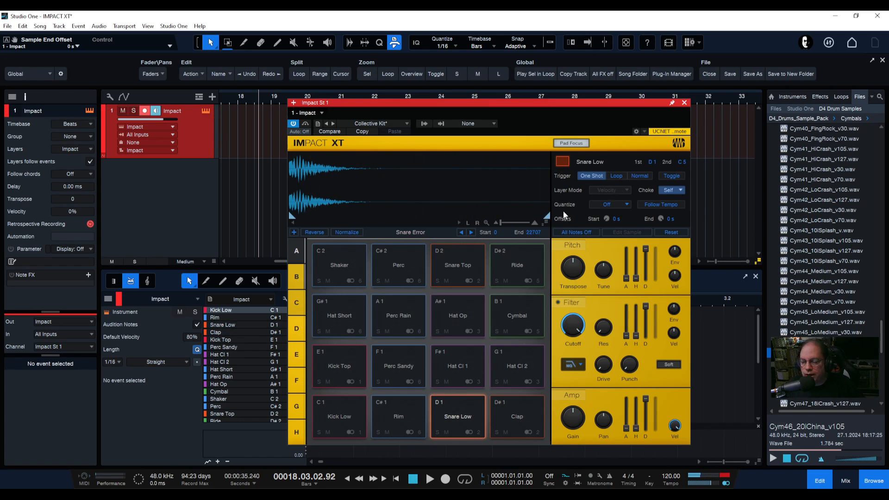
double_click(681, 162)
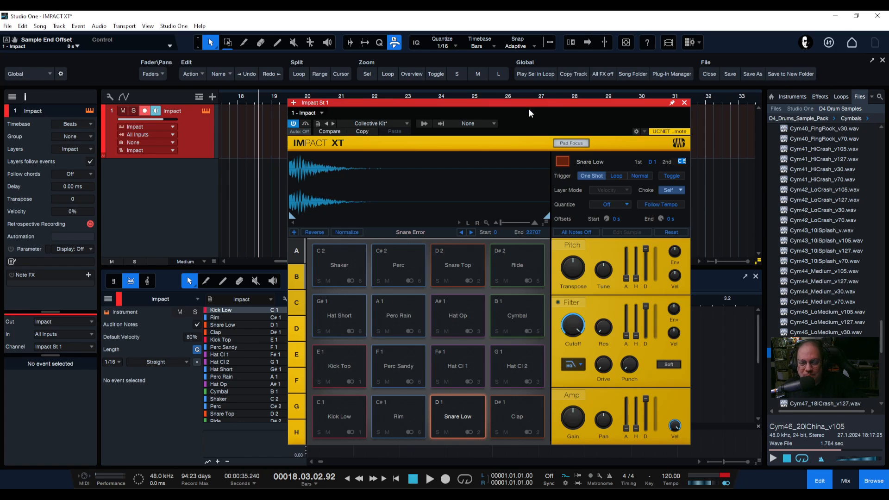
left_click(574, 142)
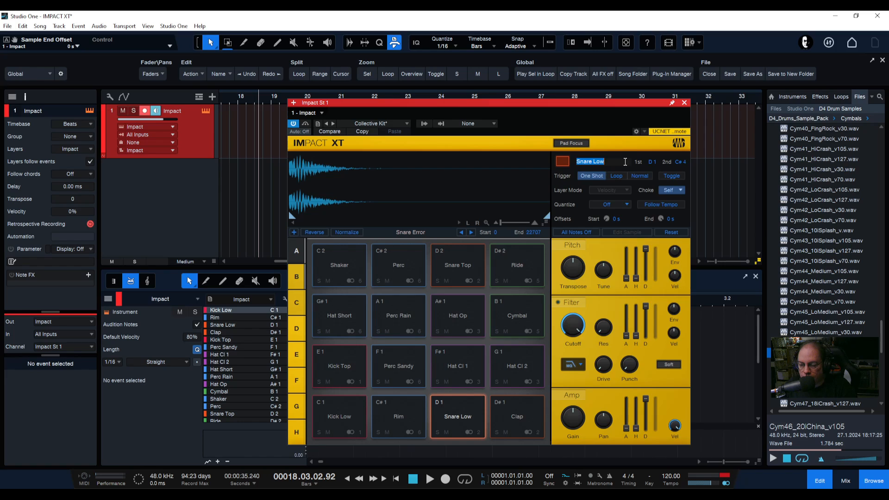
double_click(681, 162)
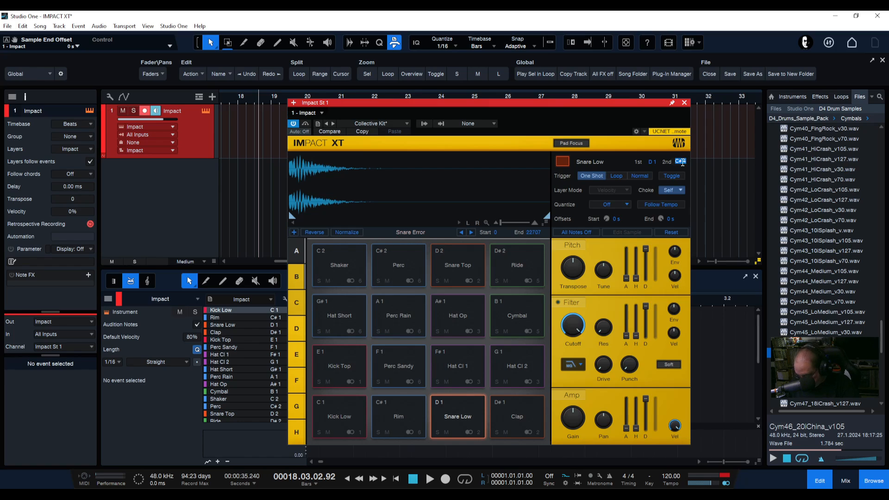
type("c5")
key("Return")
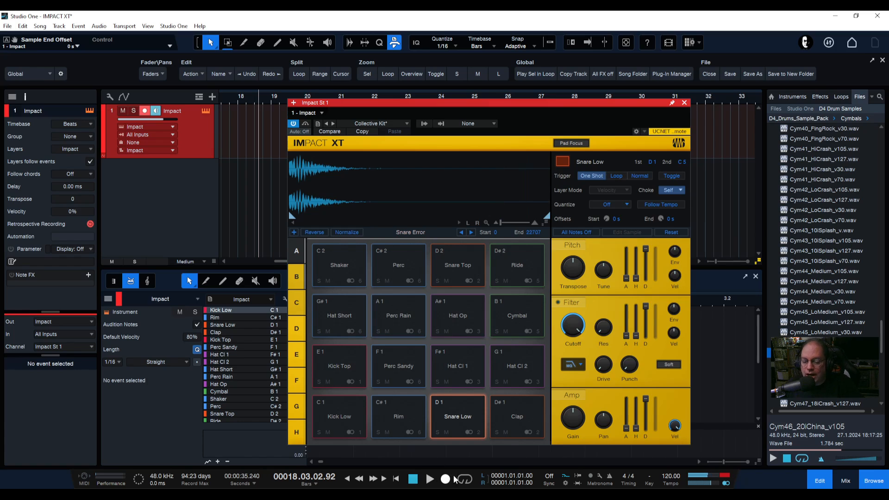
Play the Snare Low pad repeatedly to audition its sound
left_click(476, 399)
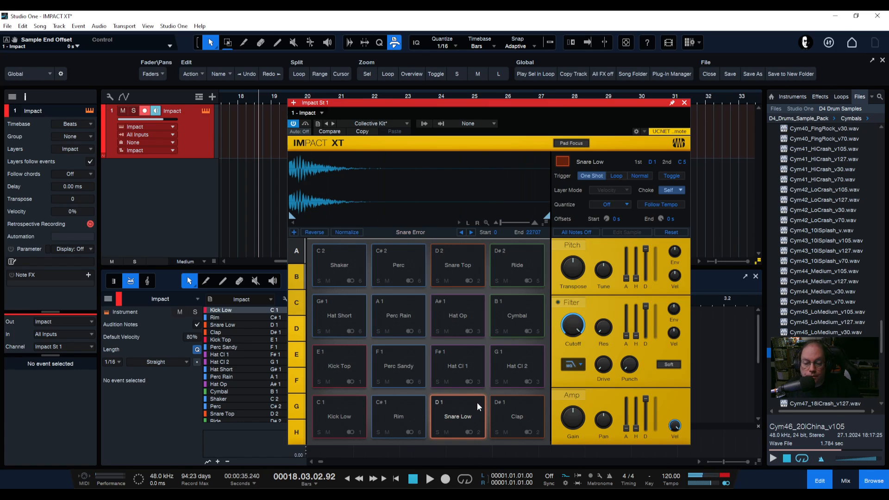
left_click(477, 402)
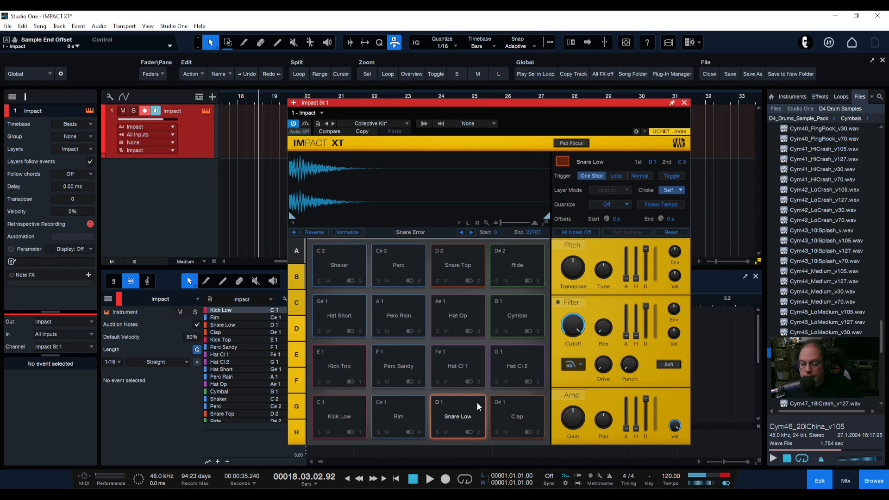
left_click(477, 402)
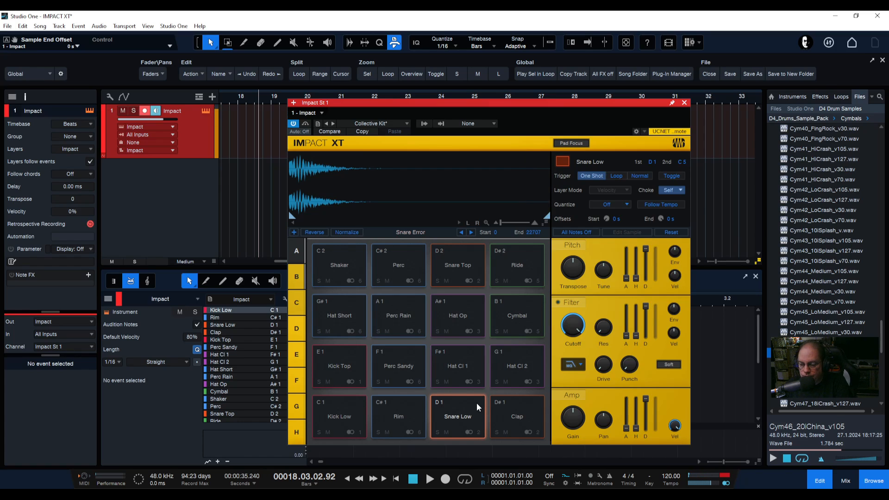
left_click(476, 403)
left_click(476, 403)
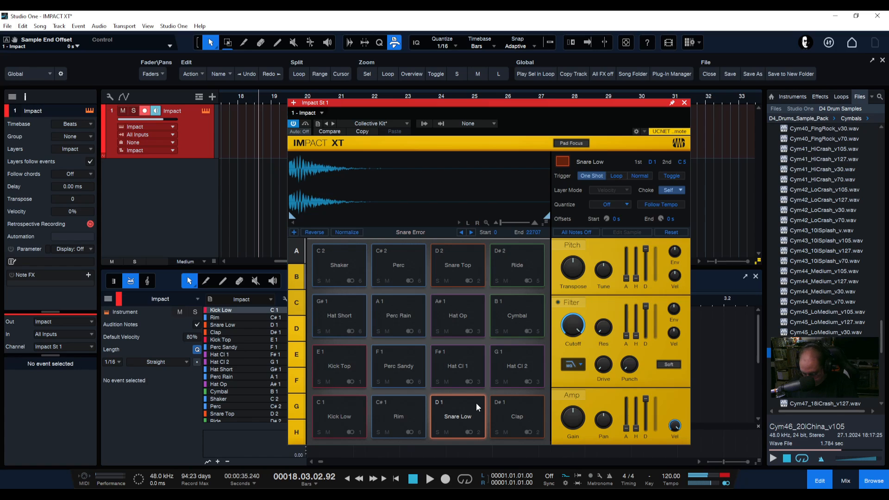
left_click(476, 402)
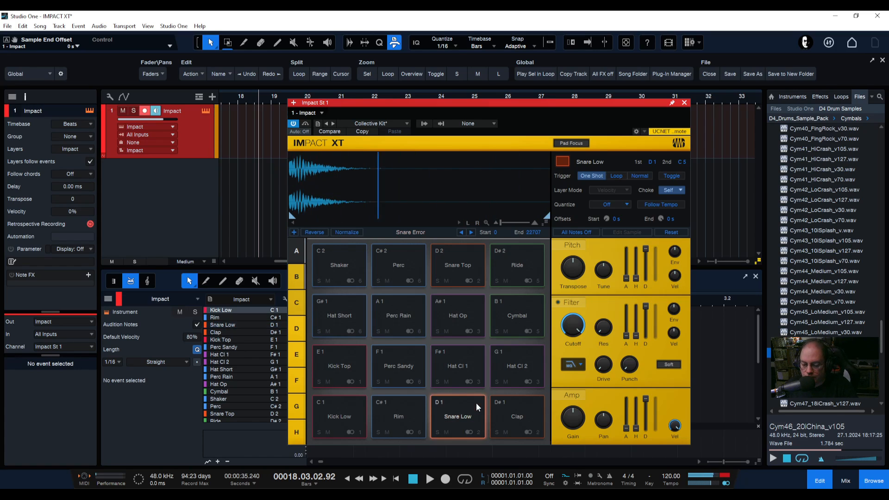
left_click(475, 402)
left_click(476, 402)
left_click(476, 403)
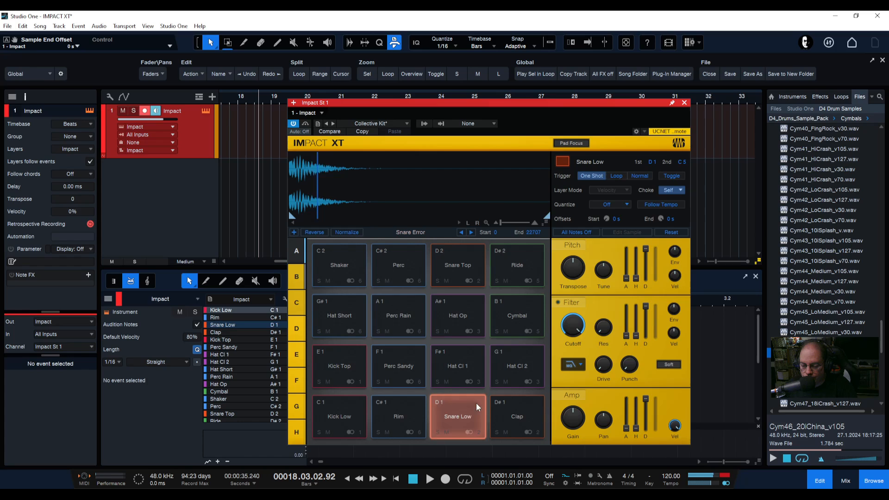
left_click(475, 403)
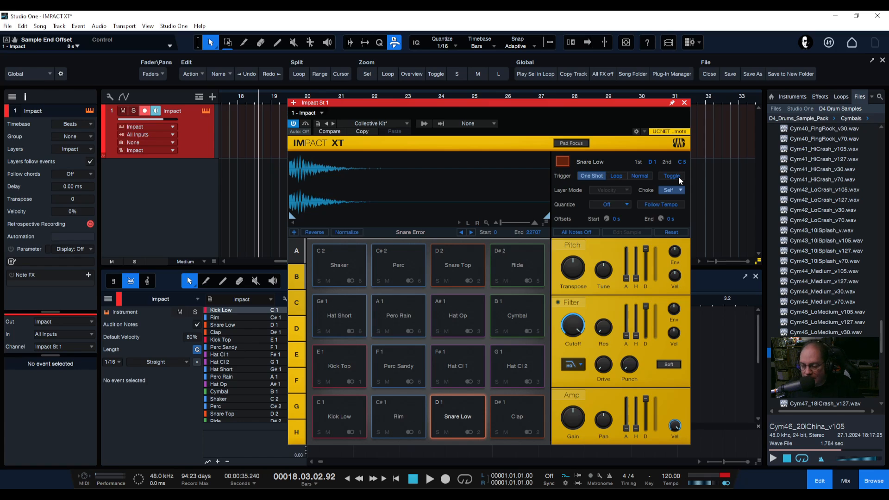
Switch to bank B, play several pads and select the Organ Lay 124 Muv F pad
left_click(297, 277)
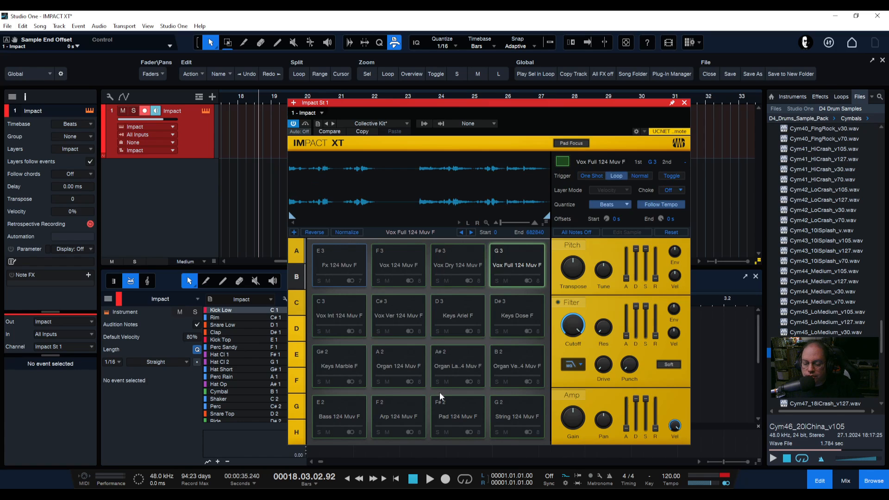
left_click(456, 414)
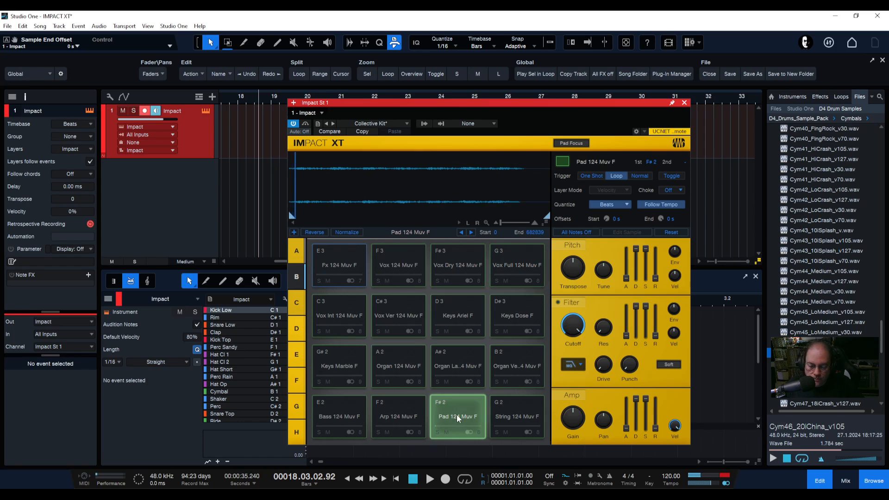
left_click(456, 415)
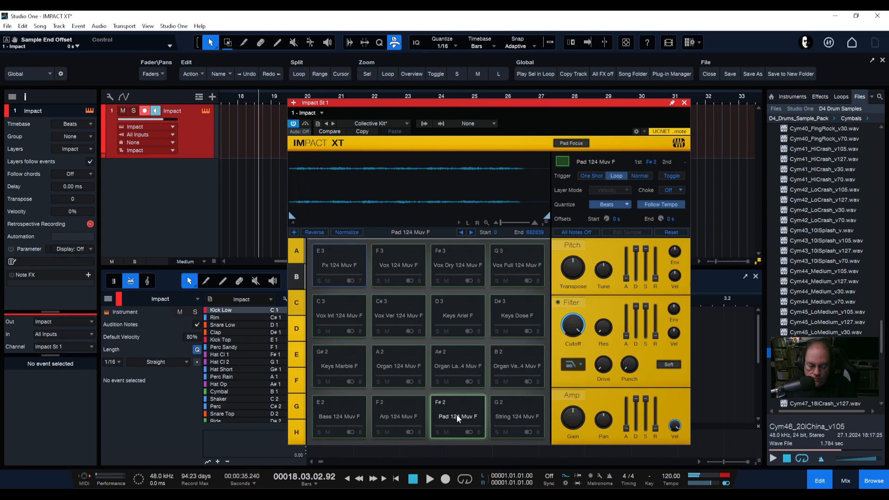
left_click(457, 414)
left_click(402, 420)
left_click(393, 367)
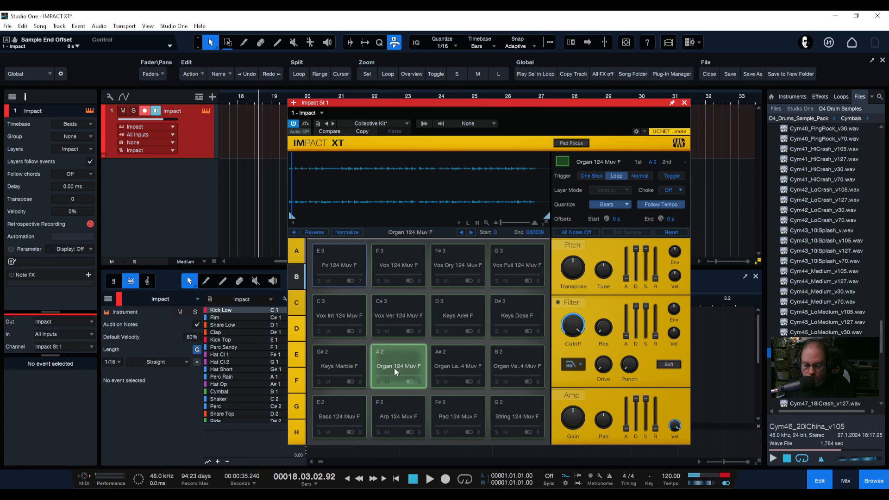
left_click(445, 365)
left_click(443, 366)
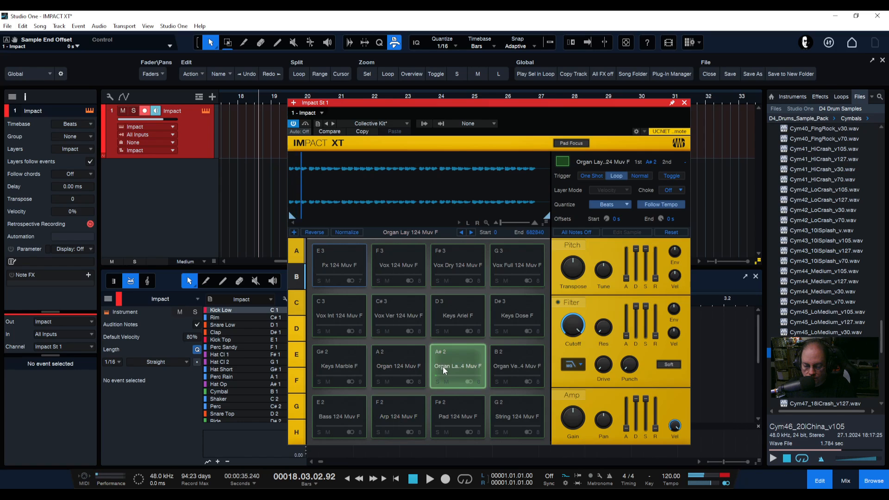
left_click(443, 366)
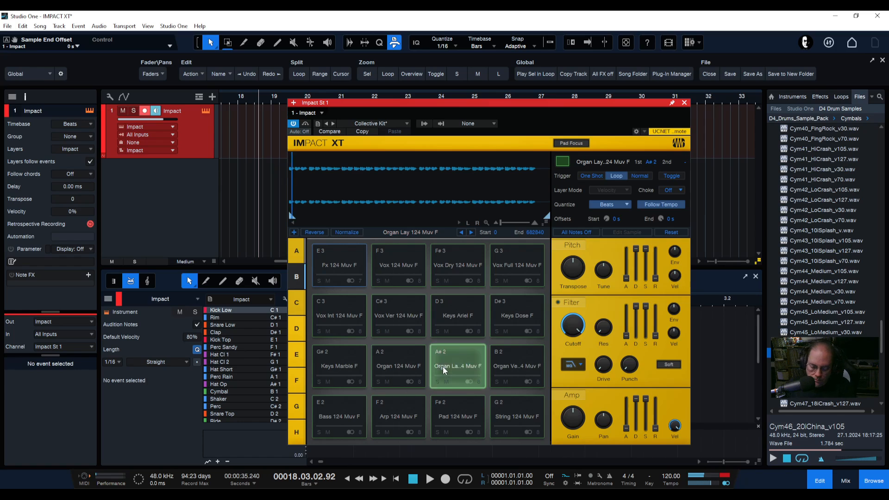
Raise the Organ Lay pad's gain to +11 dB and switch its trigger mode to One Shot, then Normal
left_click_drag(572, 415, 573, 391)
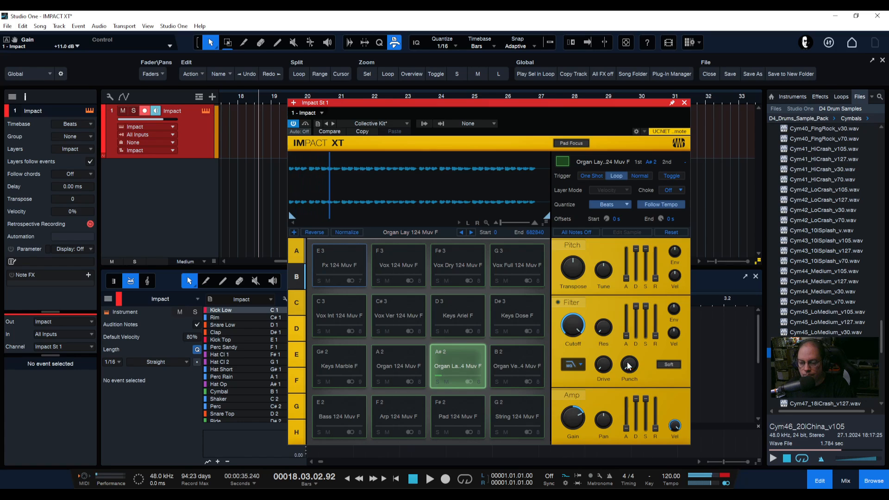
left_click(592, 176)
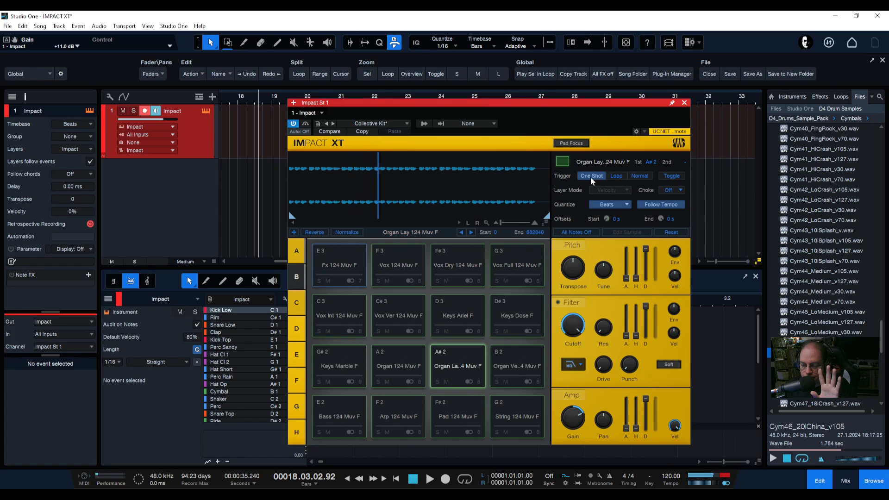
left_click(641, 175)
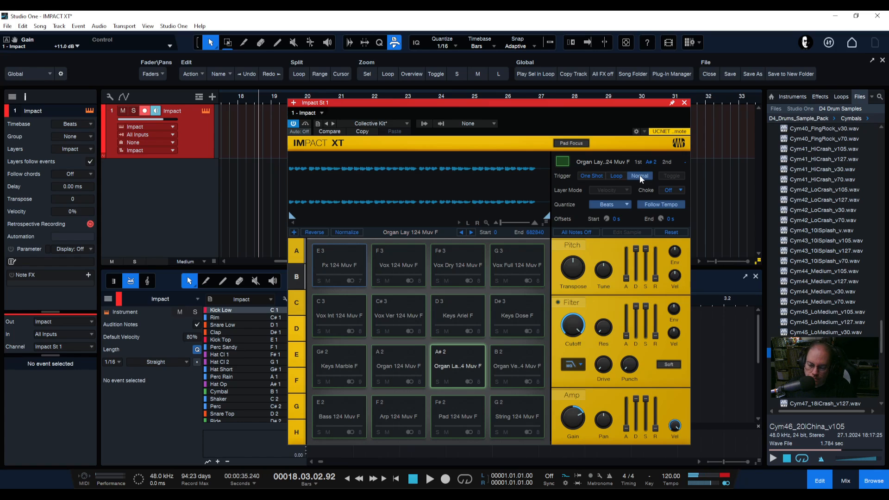
Play several bank B pads, then reselect the Organ Lay pad
left_click(402, 265)
left_click(440, 313)
left_click(412, 316)
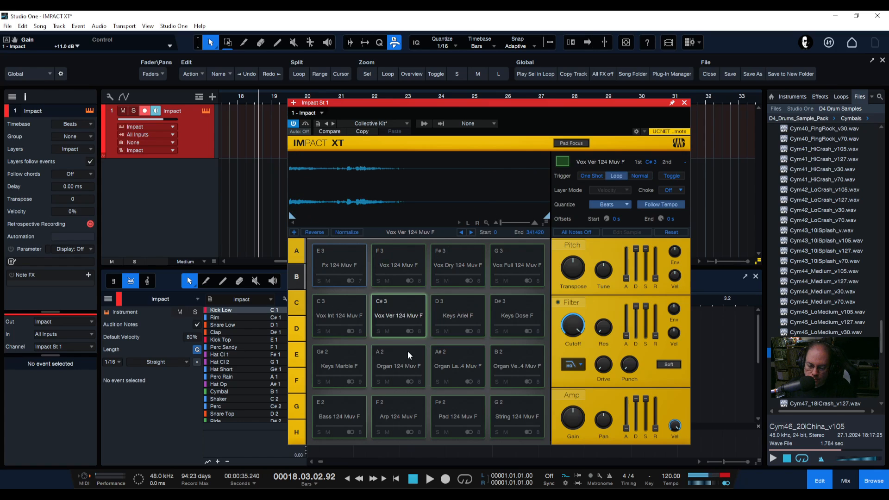
left_click(404, 361)
left_click(455, 373)
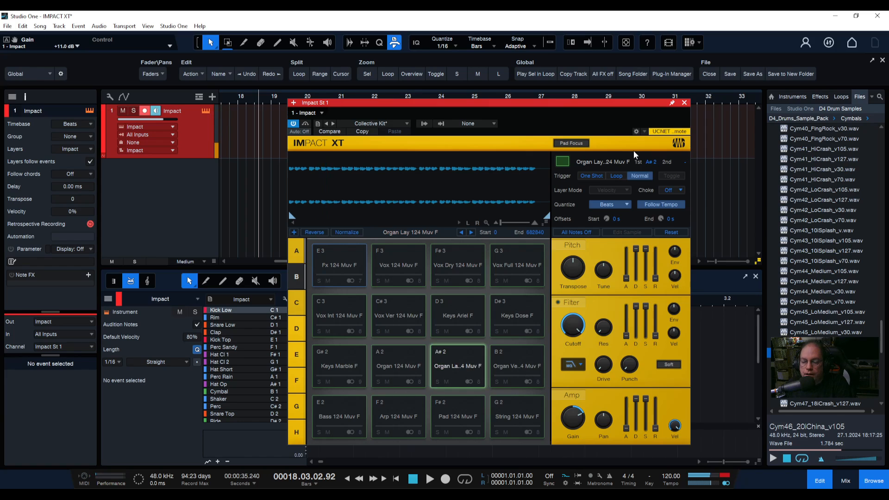
Set the Organ Lay pad's trigger to Loop and trim its sample end to about 204505
left_click(617, 176)
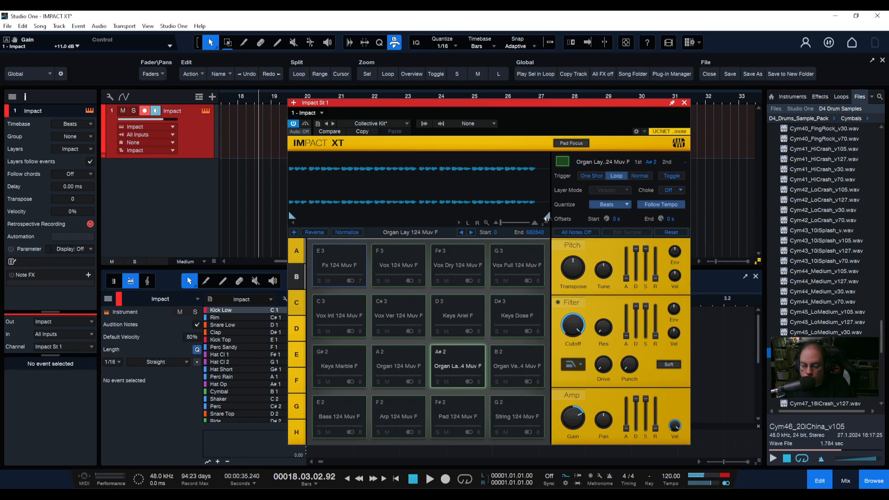
left_click_drag(547, 217, 306, 216)
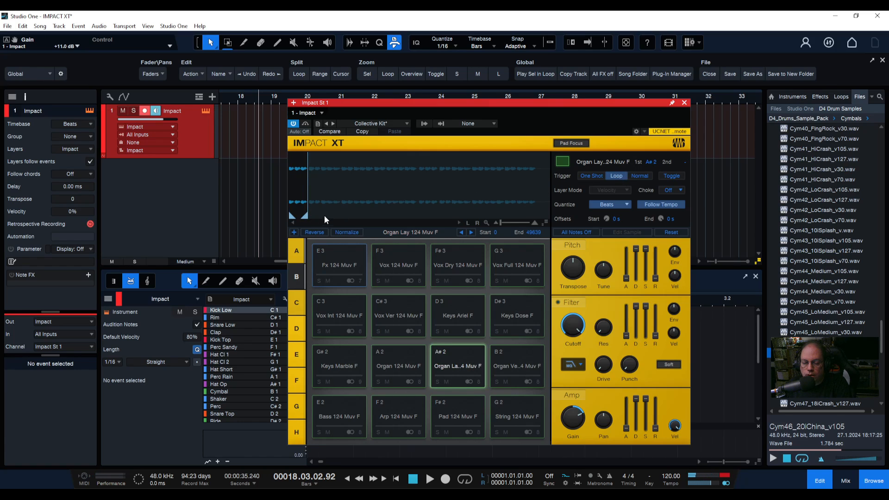
left_click_drag(305, 216, 364, 216)
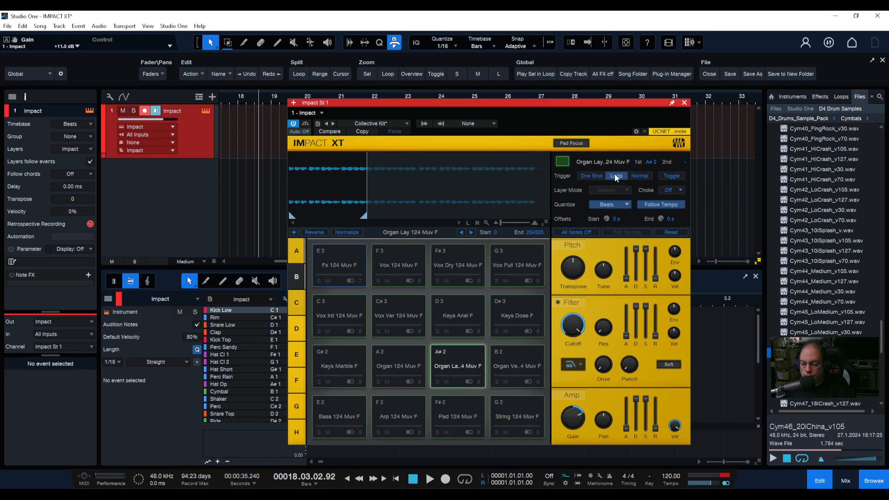
Cycle the Organ Lay pad's trigger modes, ending with Loop and Toggle enabled
left_click(590, 176)
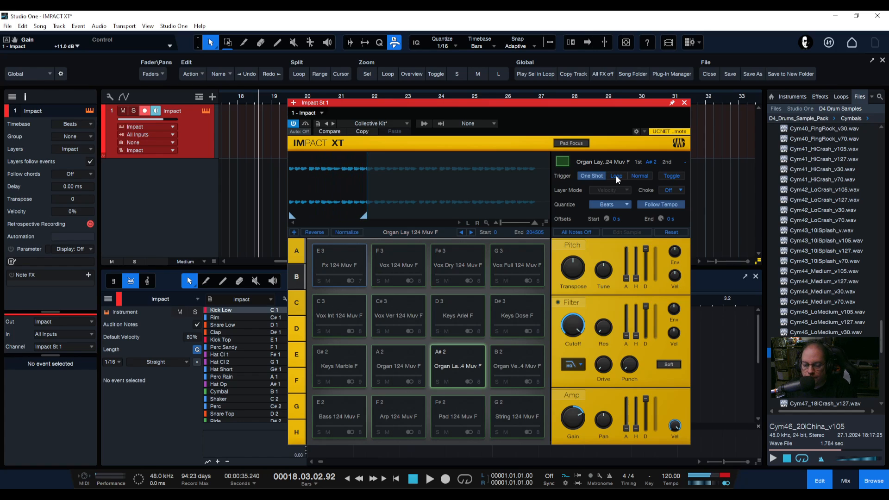
left_click(613, 178)
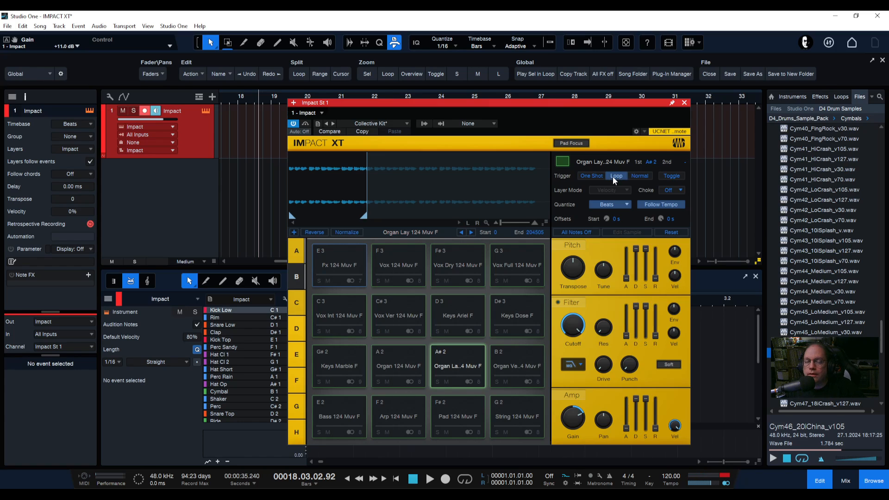
left_click(587, 178)
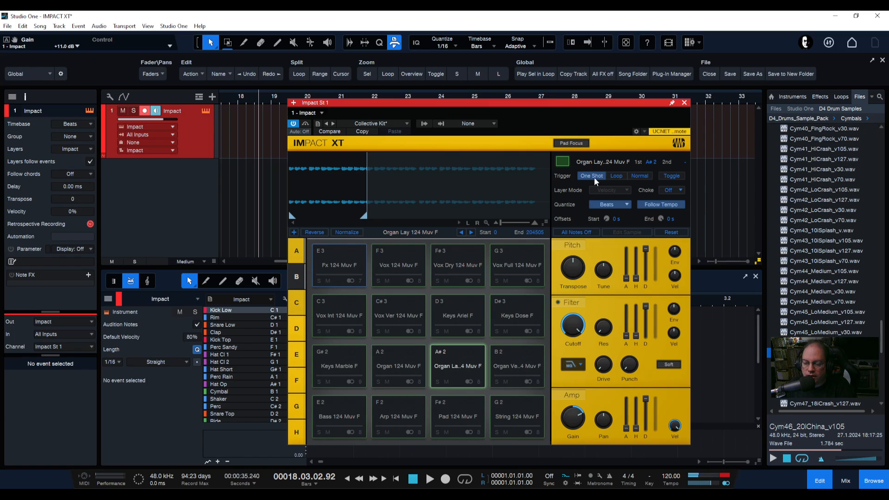
left_click(638, 176)
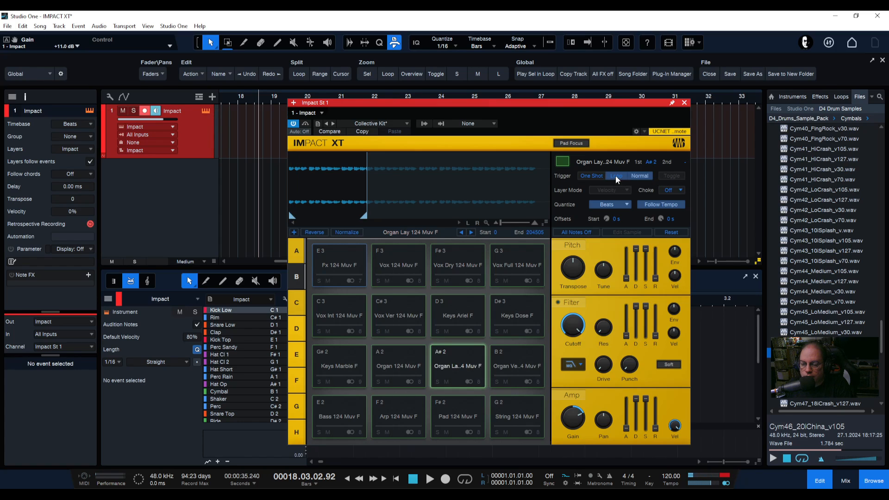
left_click(615, 176)
left_click(672, 177)
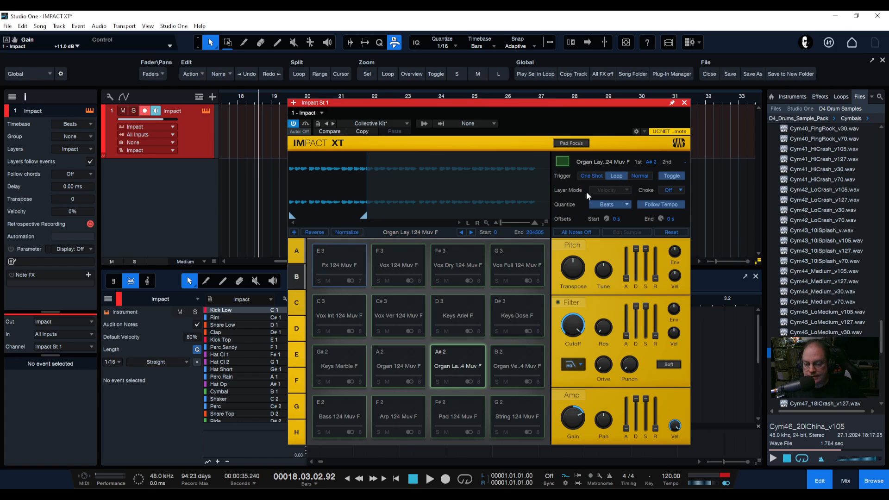
Load the HST Share 70s Drums kit into Impact XT
left_click(373, 123)
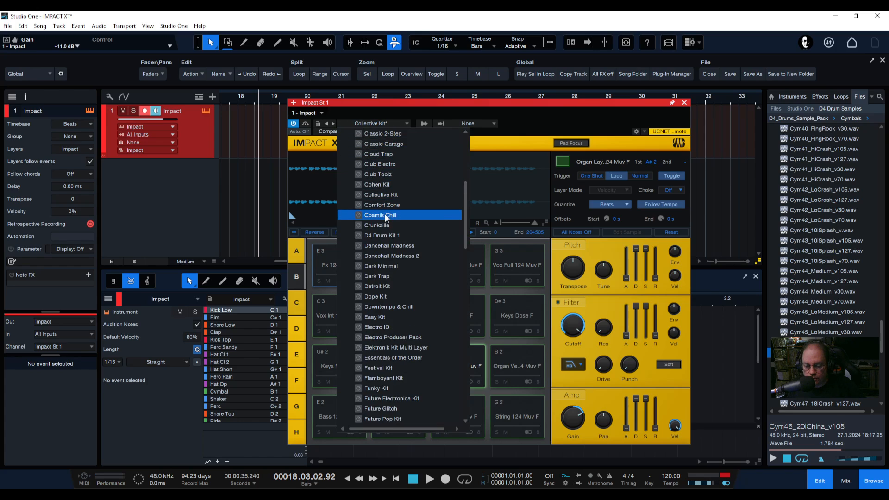
scroll(389, 222, "down", 7)
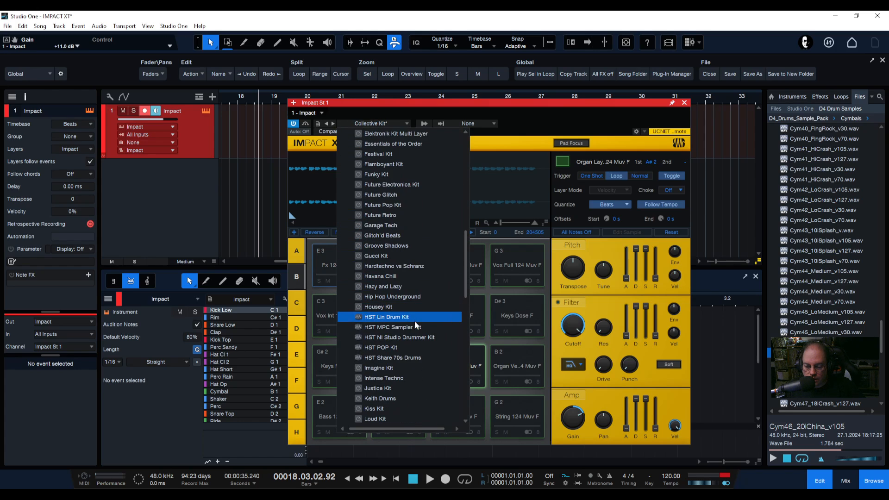
left_click(389, 359)
left_click(493, 192)
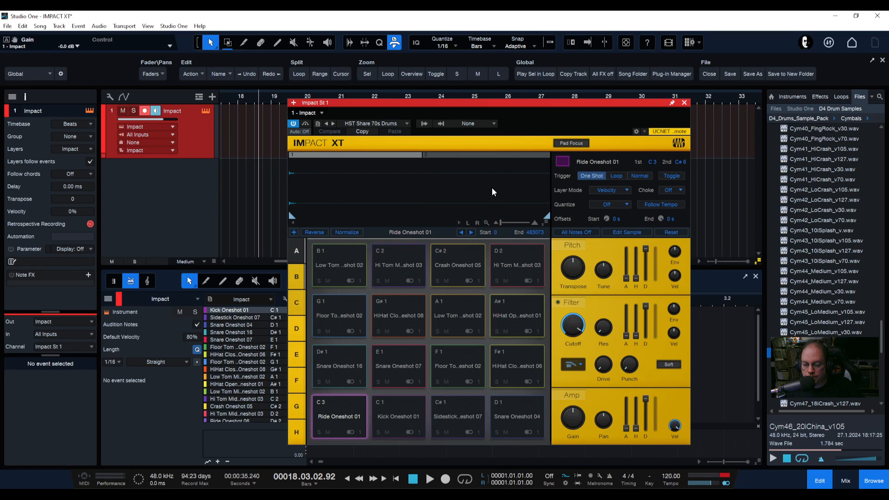
Play the bottom-row pads and audition the Snare Oneshot 04 pad's layers repeatedly
left_click(417, 416)
left_click(458, 414)
left_click(529, 414)
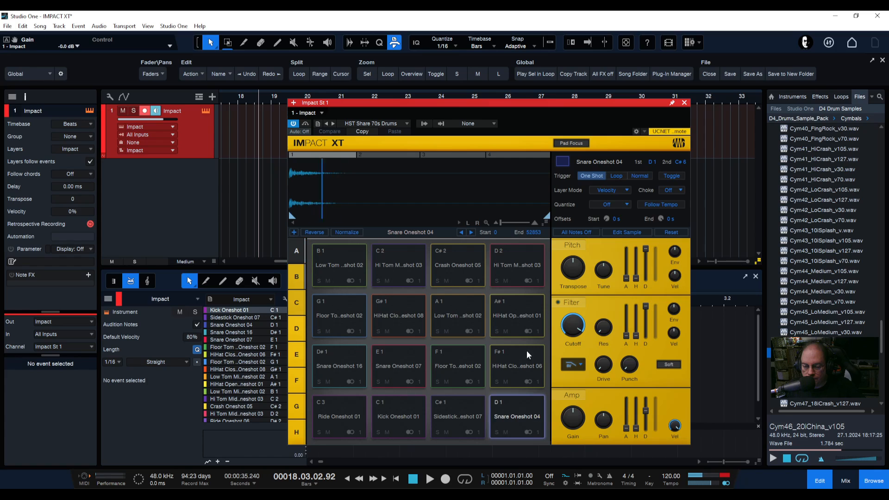
left_click(521, 156)
left_click(509, 420)
left_click(507, 421)
left_click(508, 421)
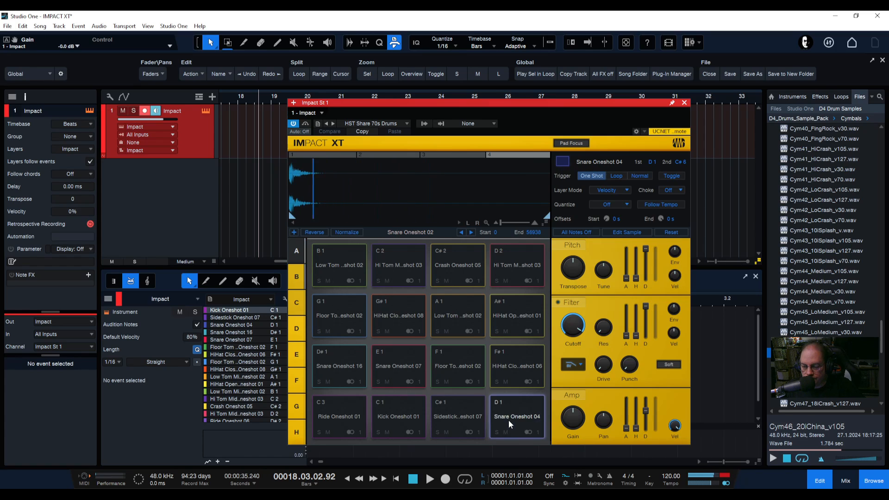
left_click(509, 421)
left_click(509, 421)
Try the Round robin and Random layer modes on the Snare Oneshot 04 pad, ending with Random
left_click(625, 190)
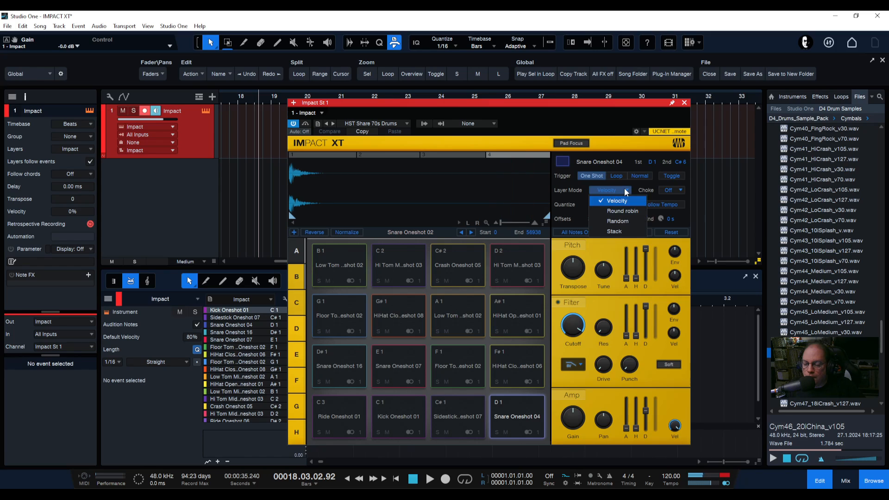
left_click(619, 212)
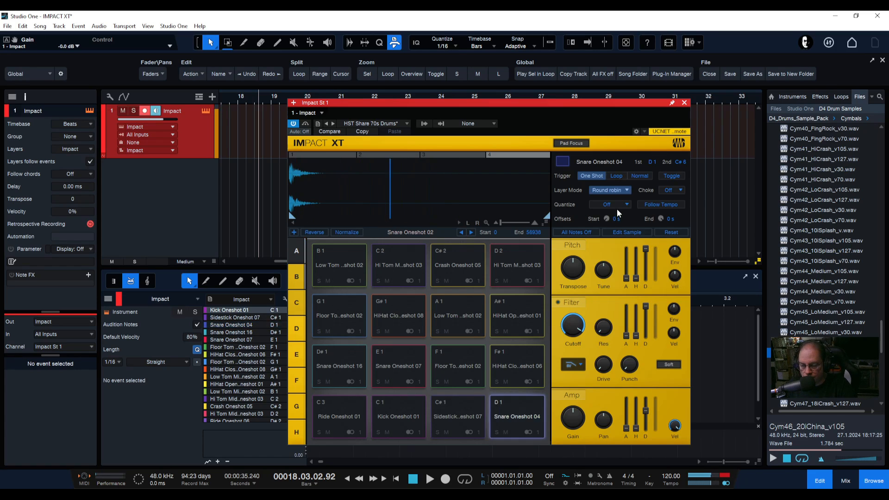
left_click(618, 188)
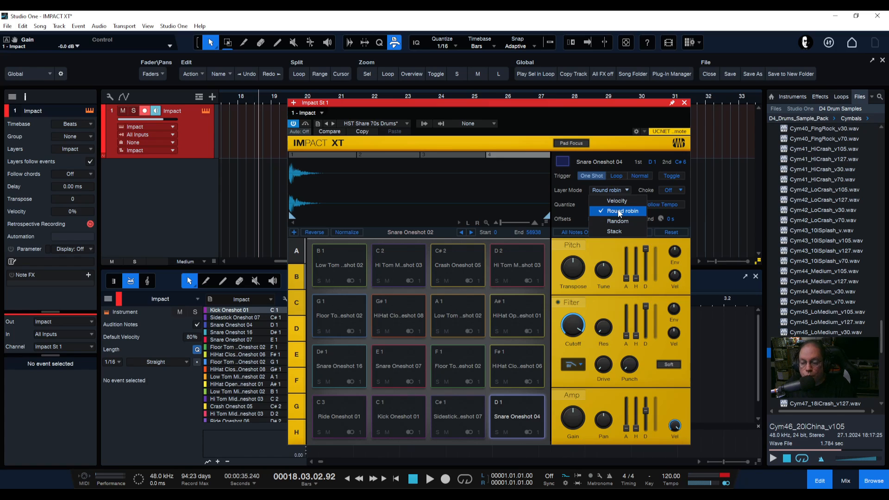
left_click(623, 222)
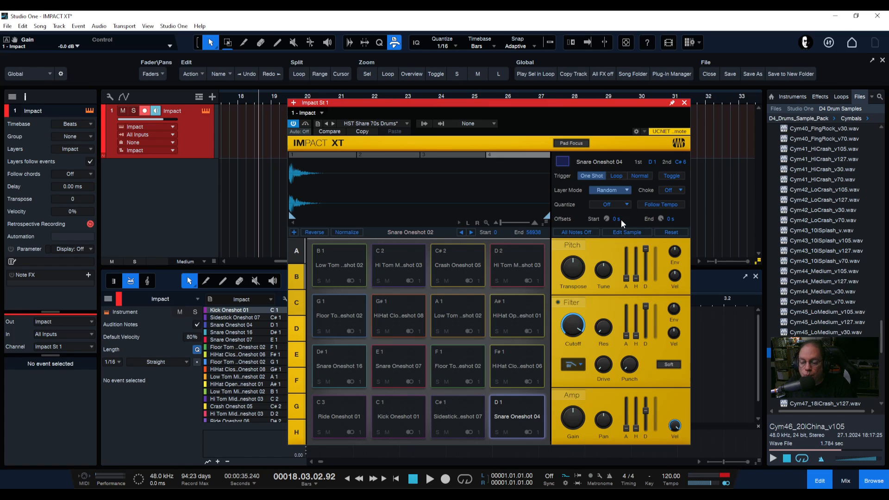
left_click(623, 191)
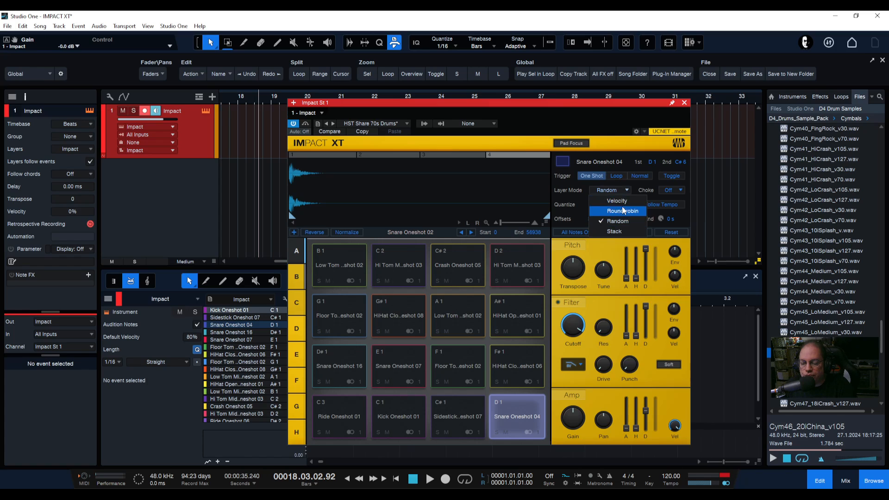
left_click(612, 223)
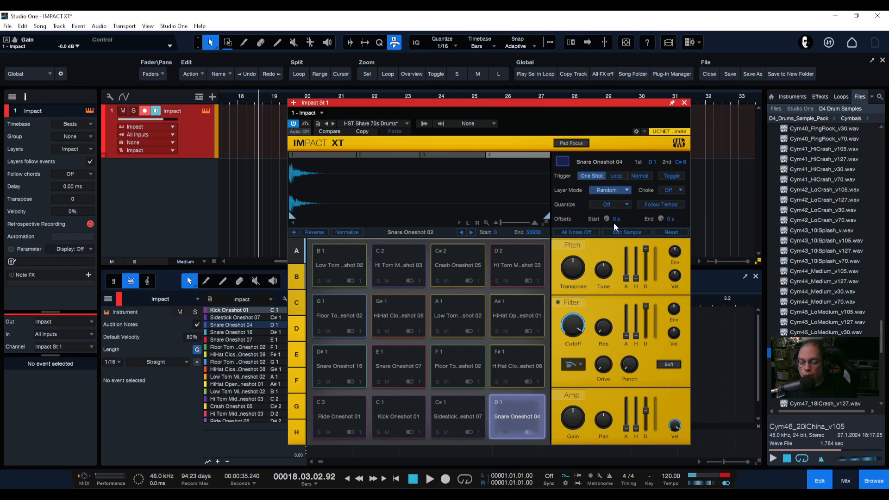
left_click(610, 189)
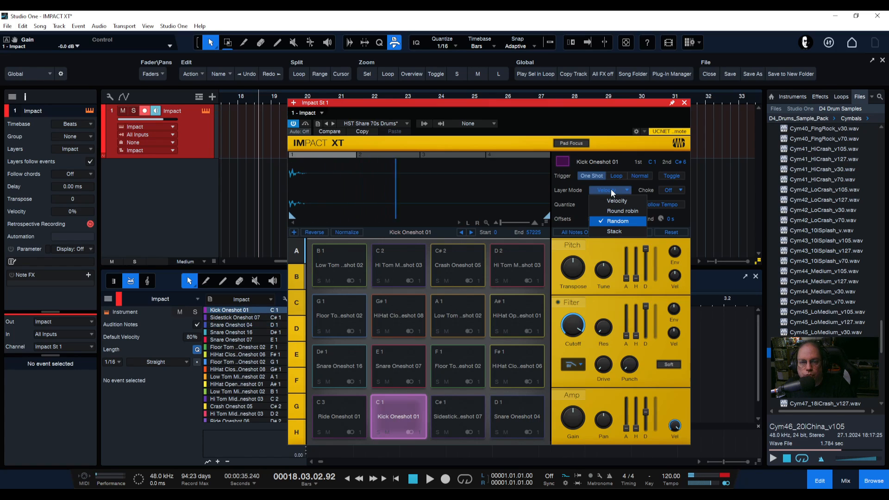
left_click(616, 219)
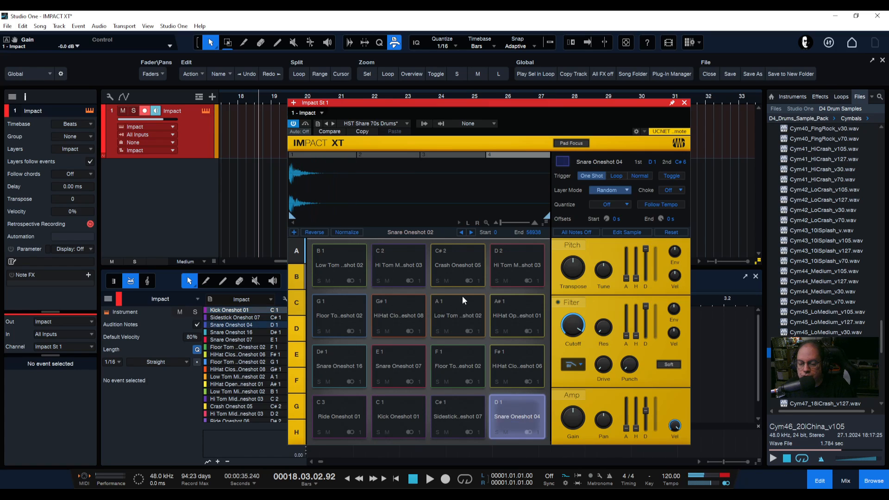
left_click(385, 304)
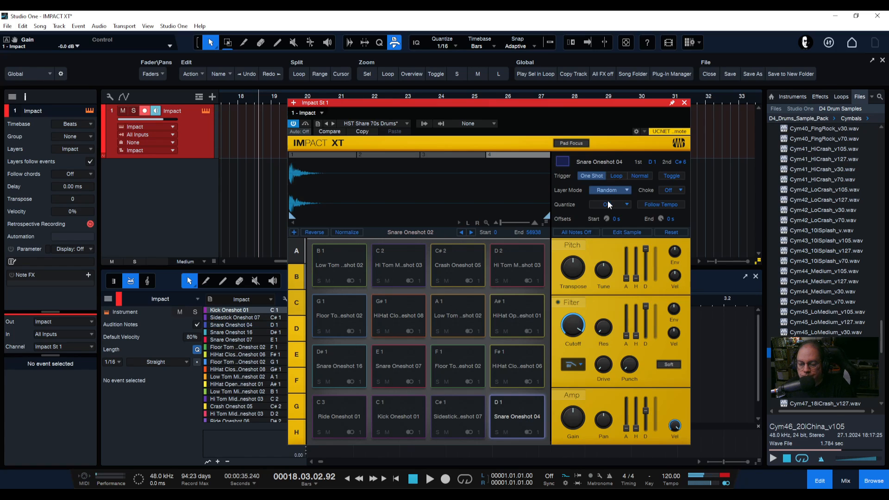
Set the Snare Oneshot 04 pad's layer mode to Stack
left_click(615, 189)
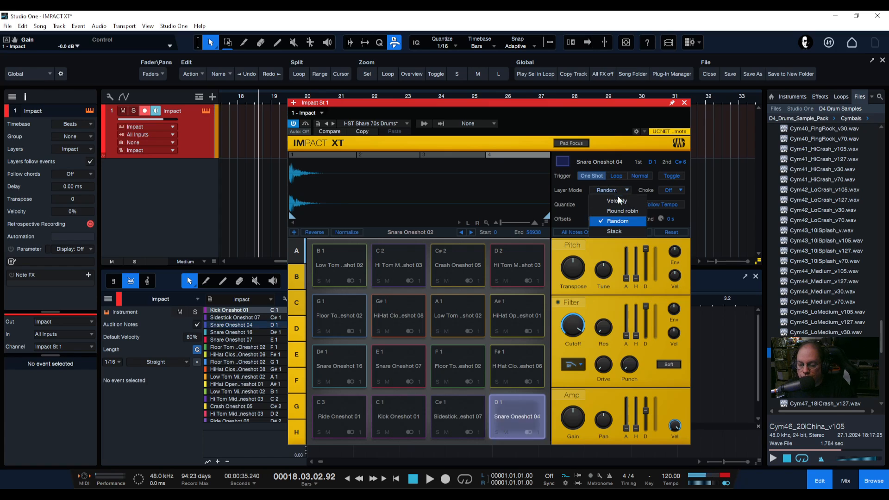
left_click(613, 232)
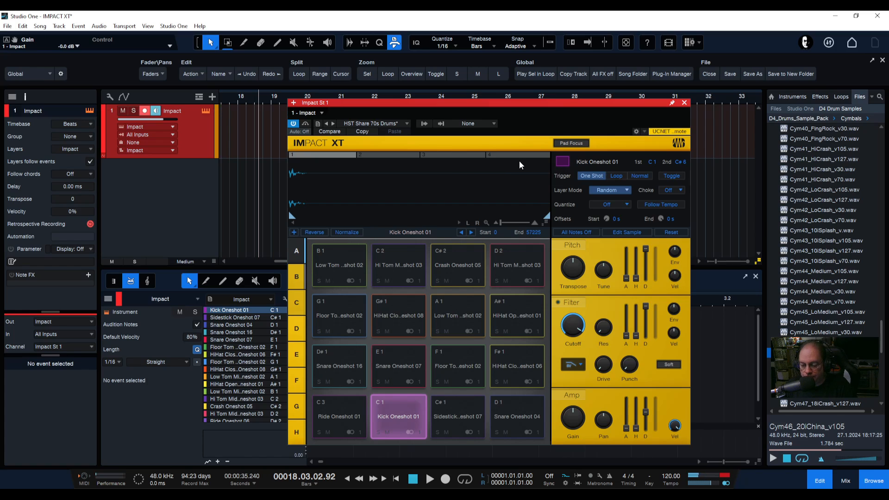
left_click(618, 188)
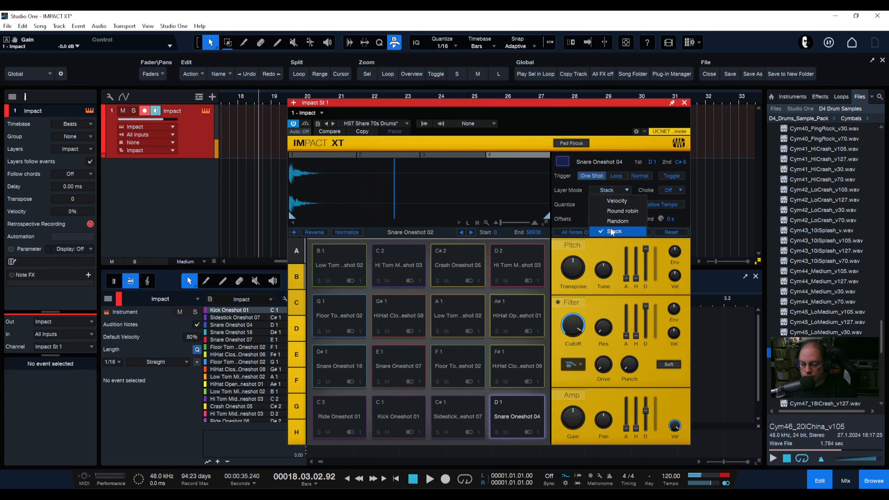
left_click(574, 190)
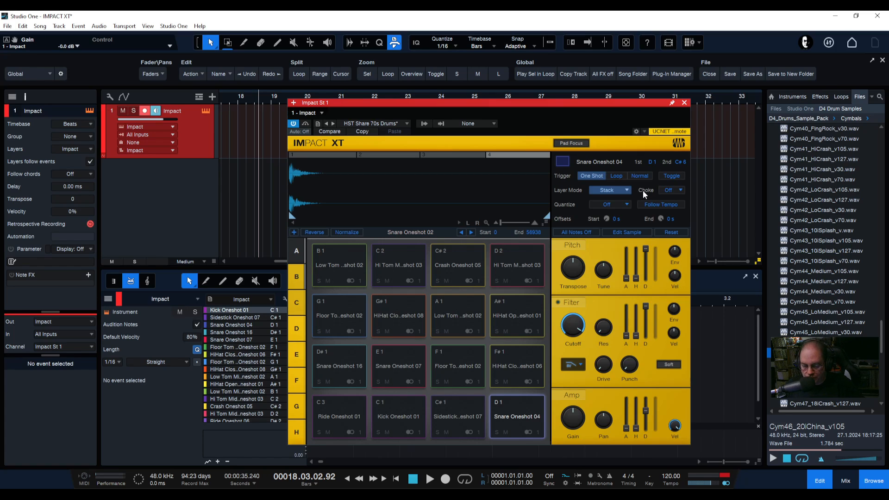
Review the choke group options, play the Snare Oneshot 07 pad, and reselect Snare Oneshot 04
left_click(669, 191)
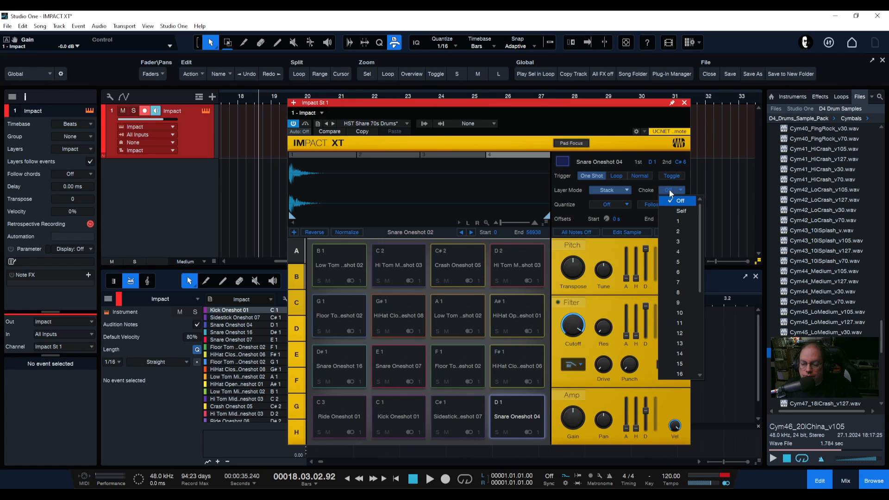
left_click(673, 202)
left_click(393, 355)
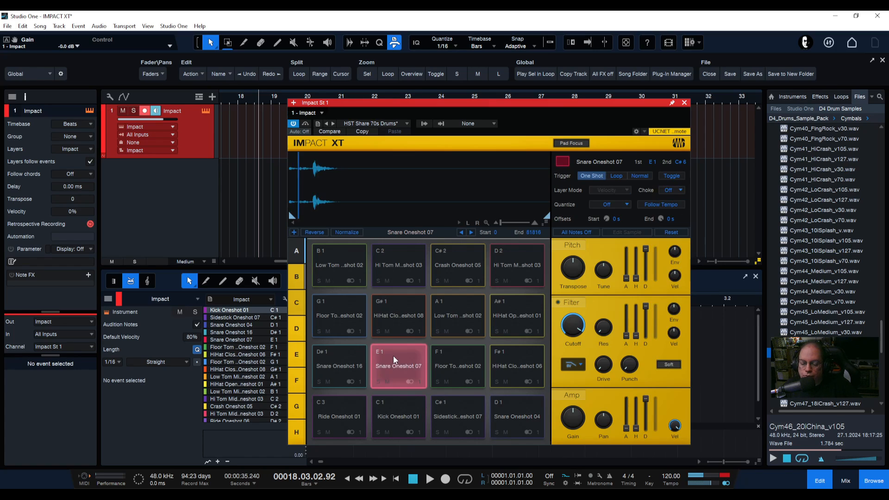
left_click(507, 411)
Return the Snare Oneshot 04 pad's layer mode to Velocity and review its choke group list
left_click(628, 185)
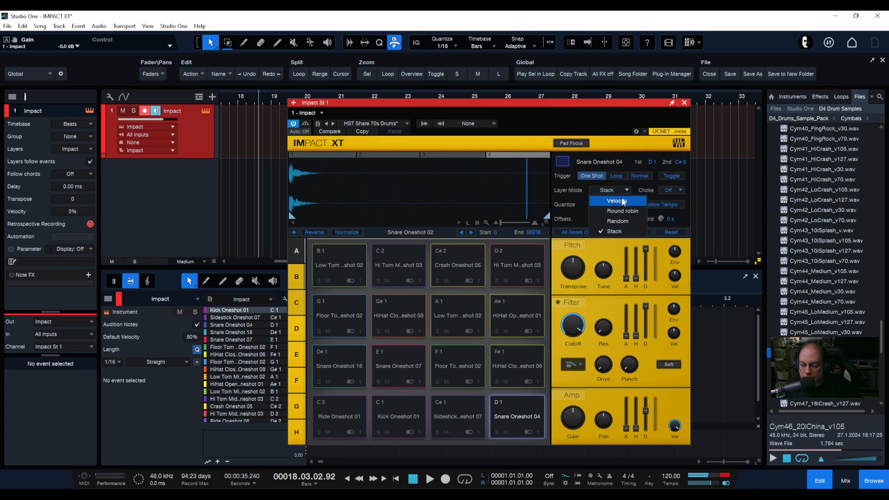
left_click(620, 200)
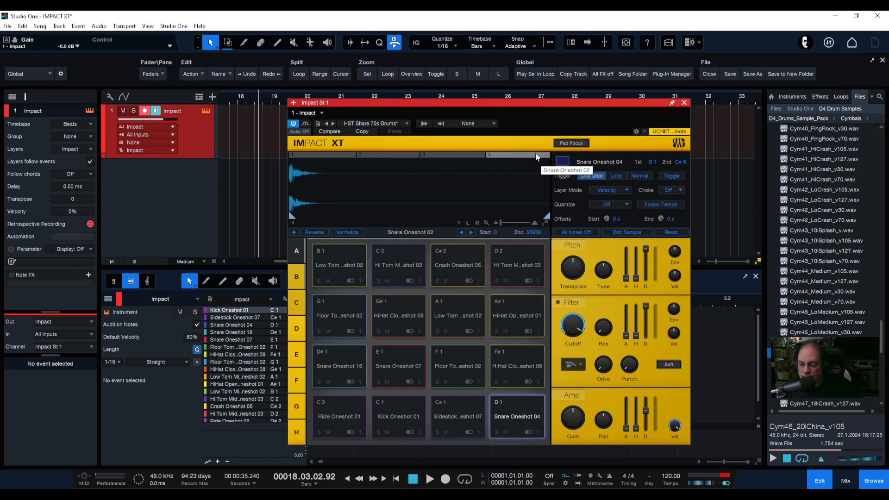
left_click(677, 190)
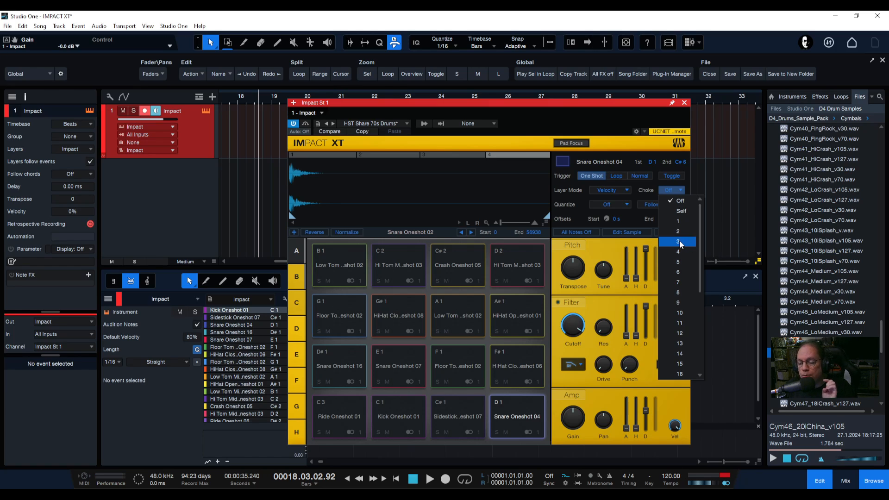
left_click(669, 190)
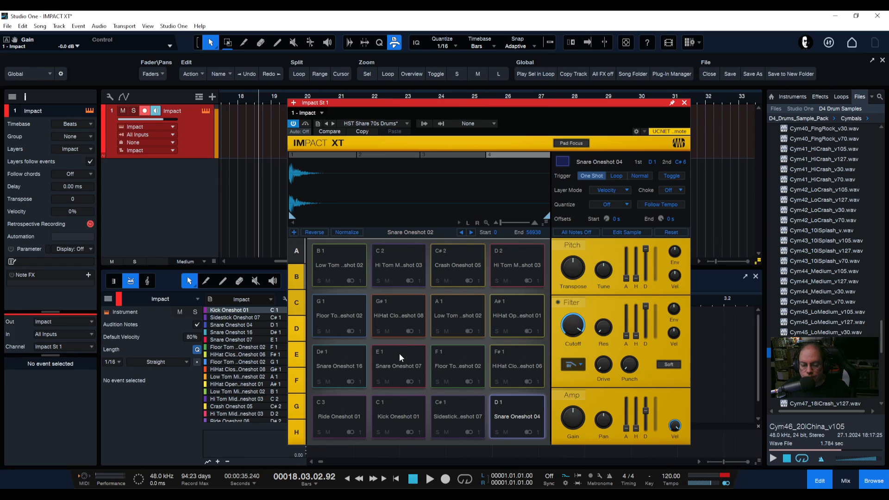
Play several pads of the HST Share 70s Drums kit
left_click(361, 309)
left_click(418, 322)
left_click(415, 367)
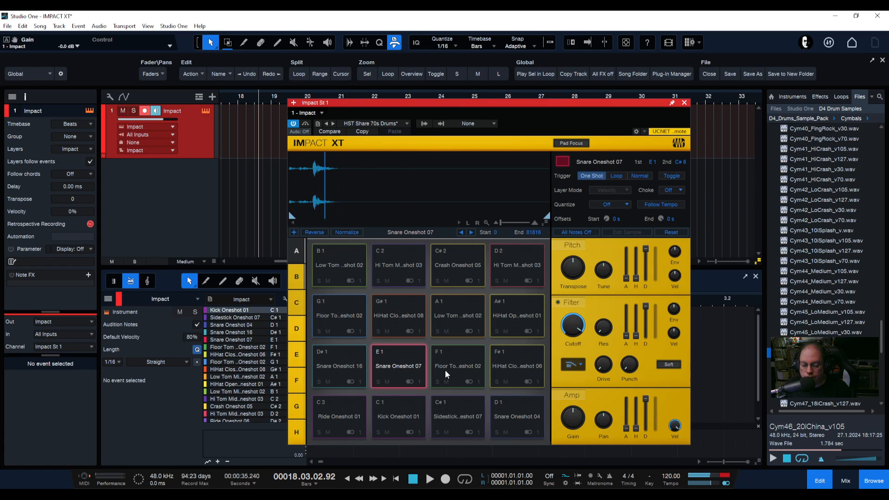
left_click(451, 366)
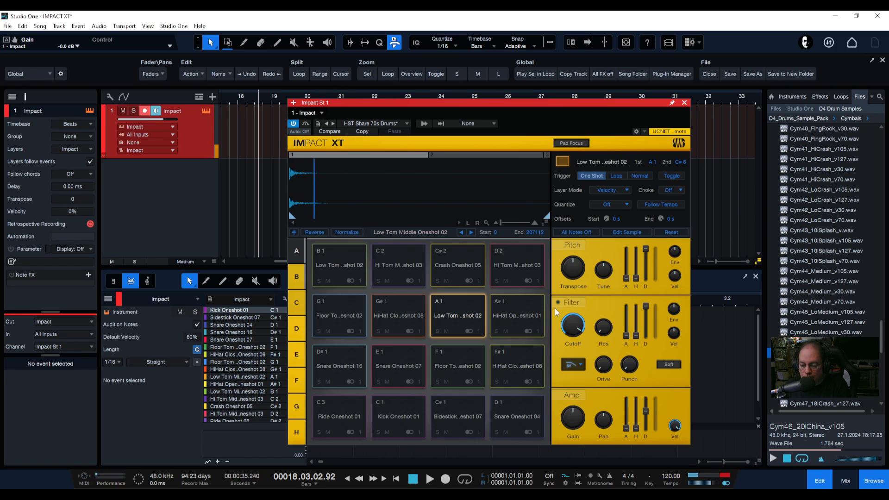
Load the HST POP Kit into Impact XT
left_click(407, 124)
scroll(397, 308, "down", 2)
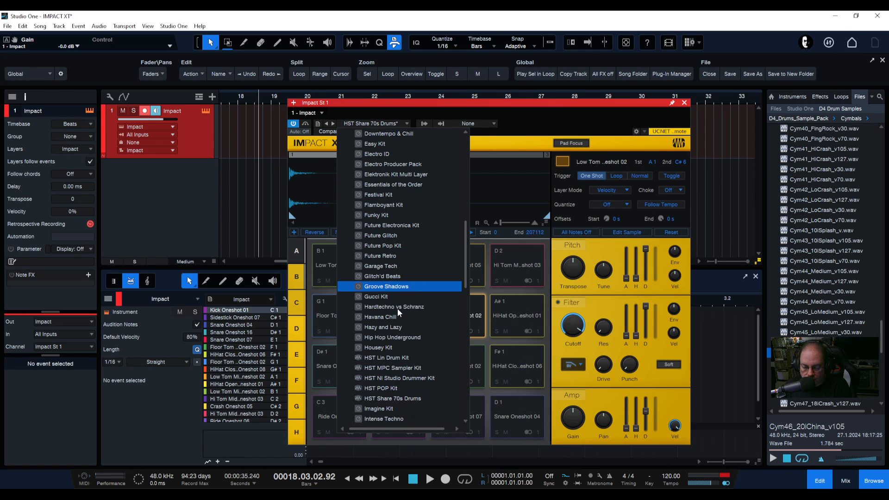
left_click(381, 388)
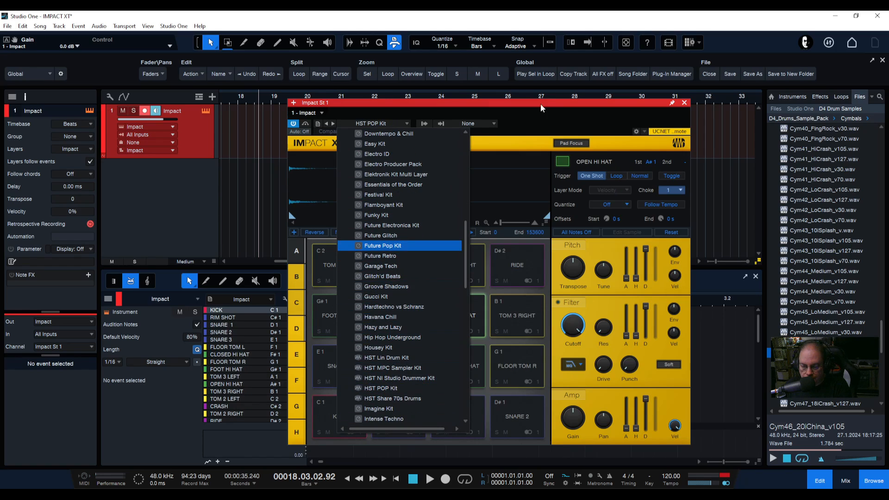
left_click(521, 134)
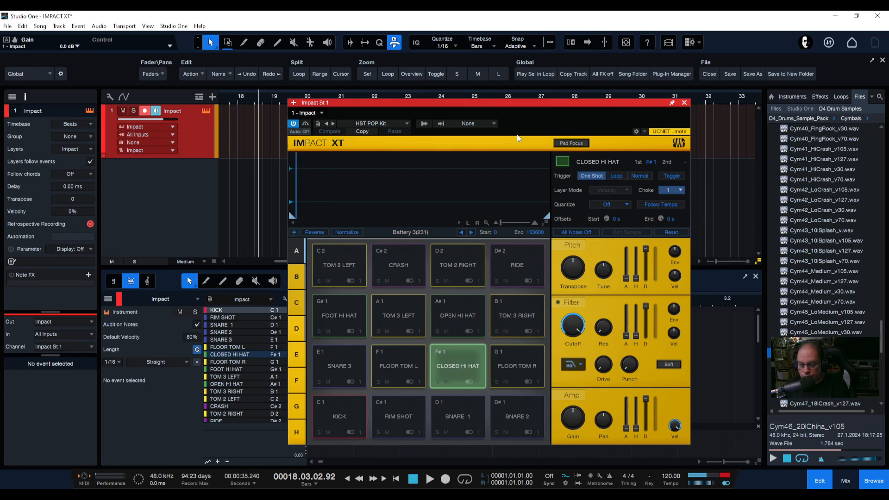
Select the Closed Hi Hat pad and inspect its choke group setting
left_click(451, 362)
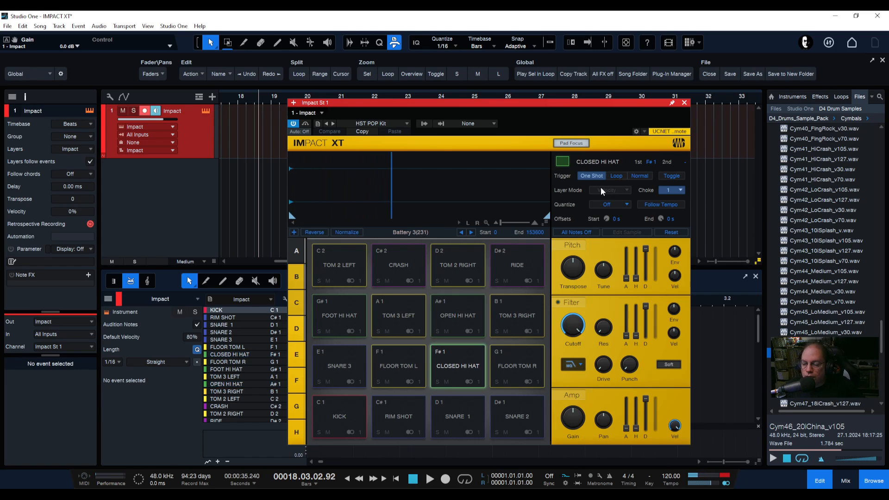
left_click(678, 188)
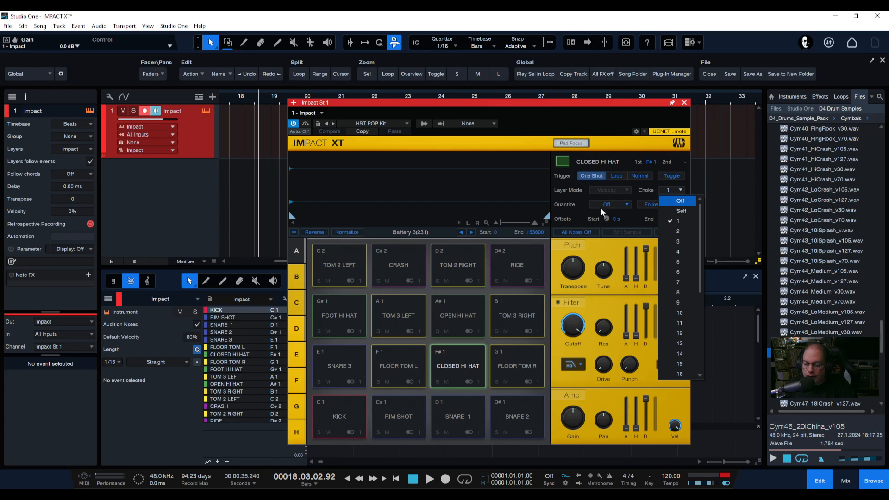
left_click(528, 187)
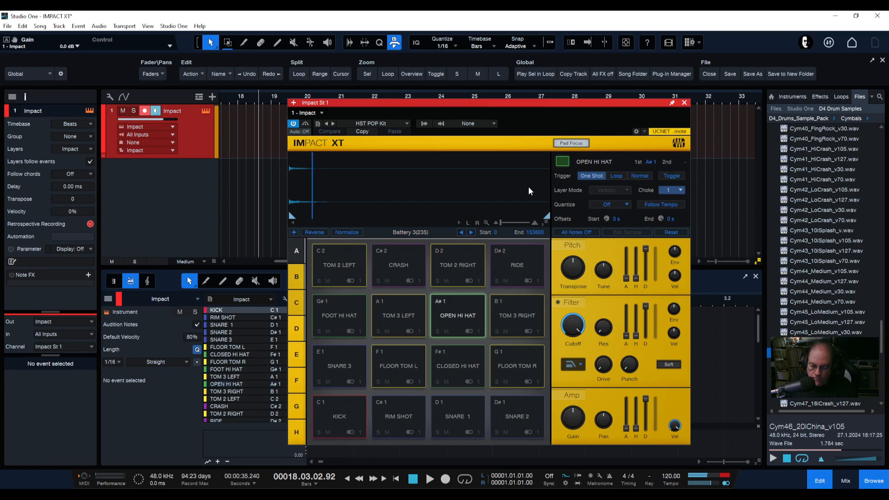
Raise the Open Hi Hat pad's gain to about +12.2 dB and set its choke to Self
left_click_drag(576, 429, 571, 392)
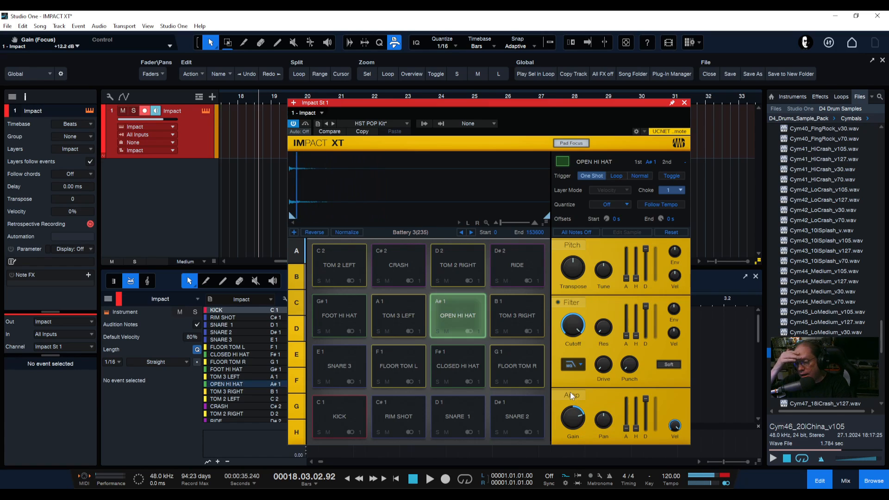
left_click(671, 190)
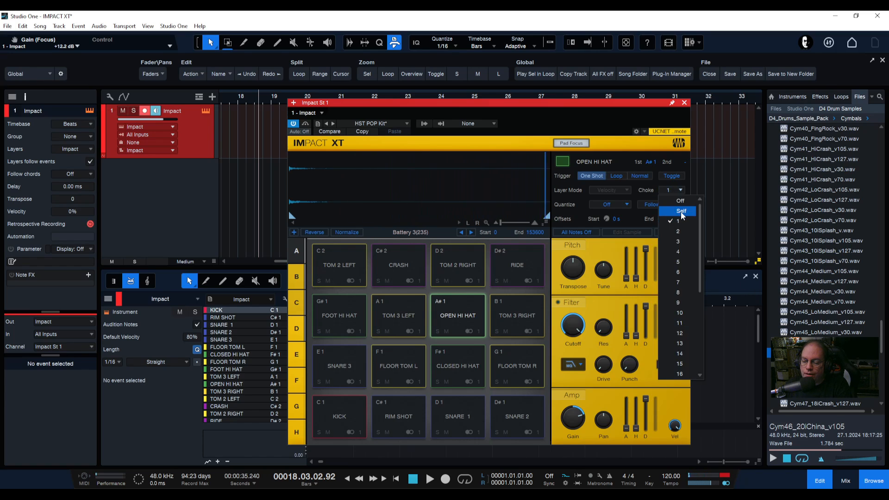
left_click(680, 211)
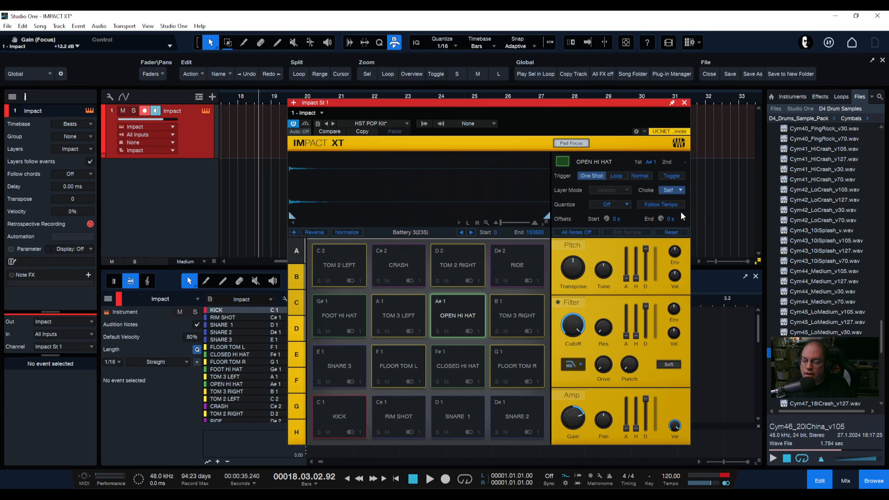
Set the Open Hi Hat pad's choke group to 1
left_click(664, 191)
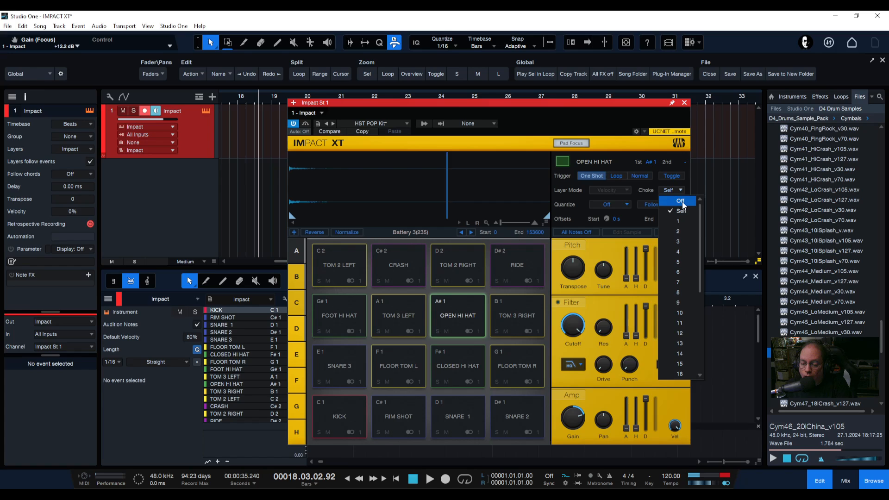
left_click(676, 199)
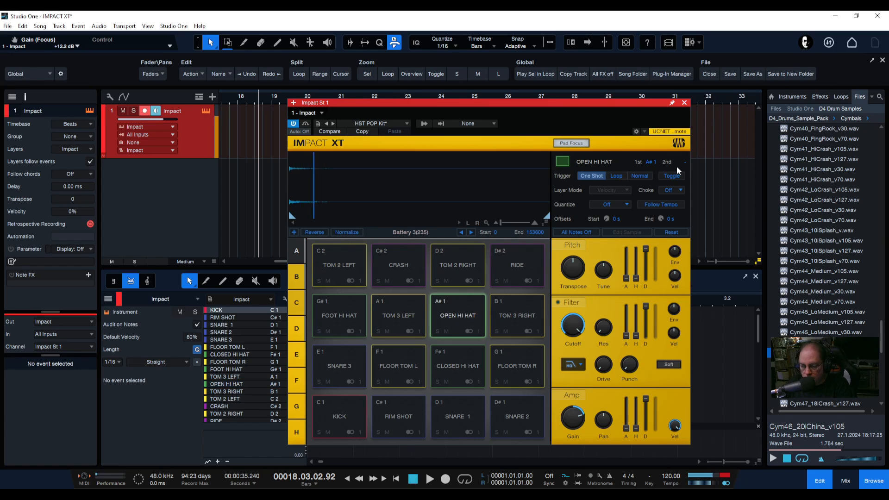
left_click(674, 191)
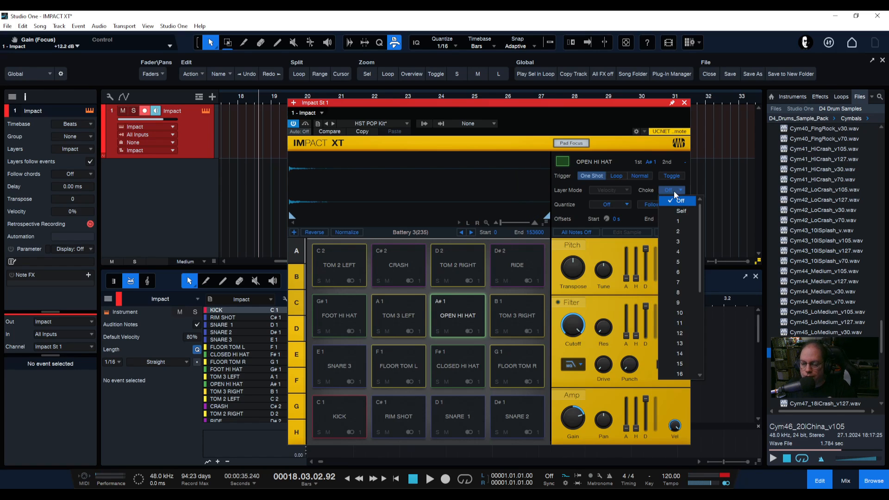
left_click(677, 223)
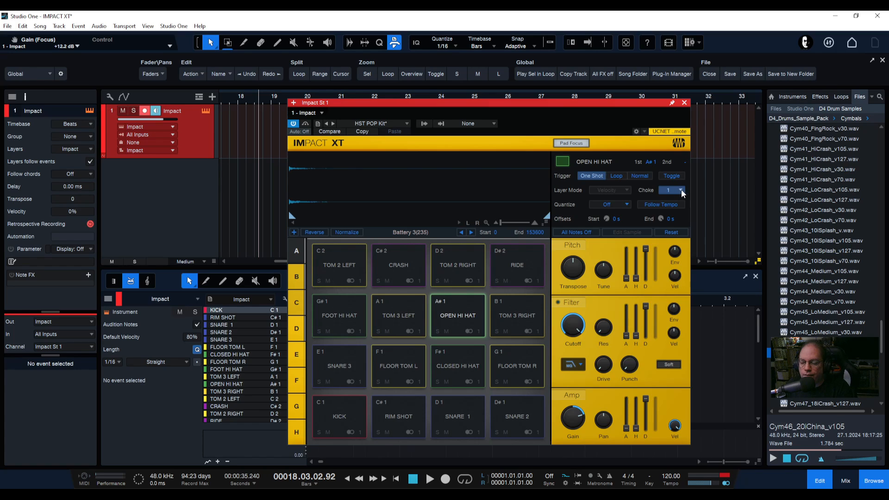
left_click(674, 191)
left_click(674, 191)
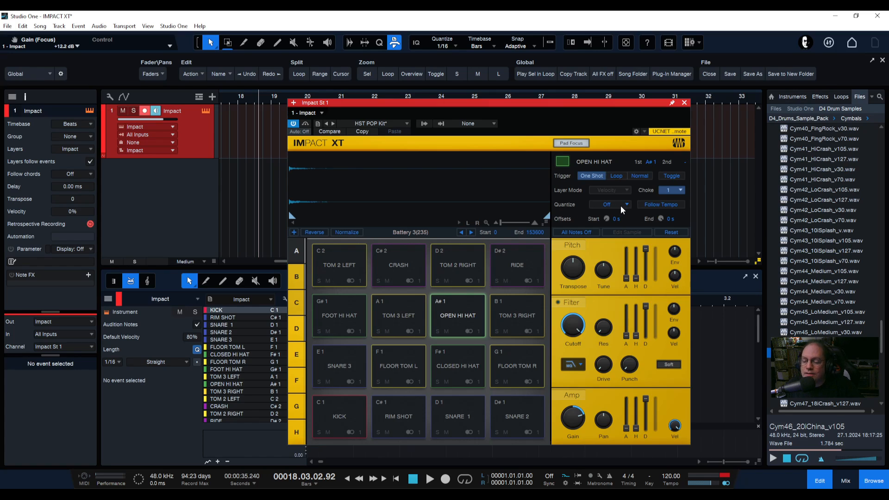
Load the Collective Kit into Impact XT
left_click(373, 124)
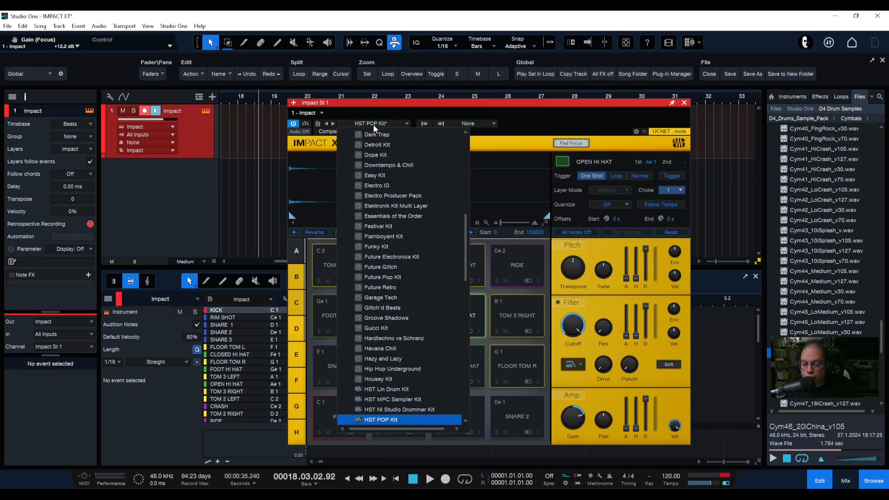
scroll(388, 199, "up", 3)
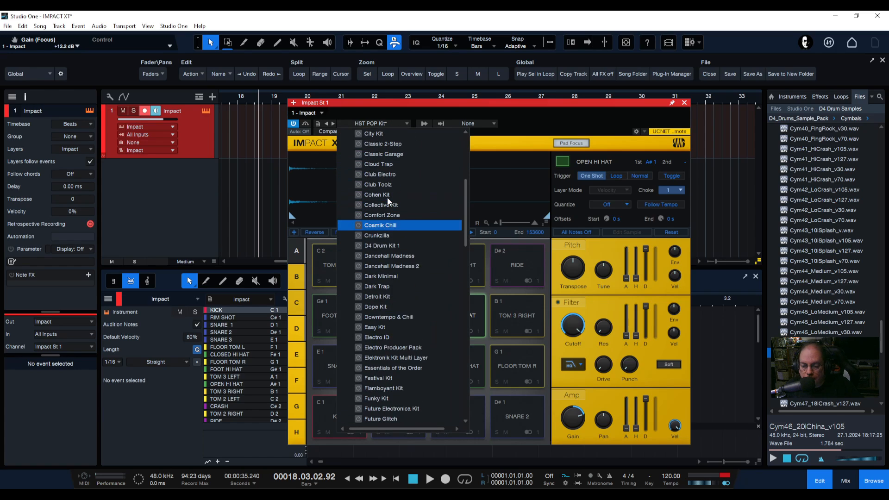
left_click(376, 206)
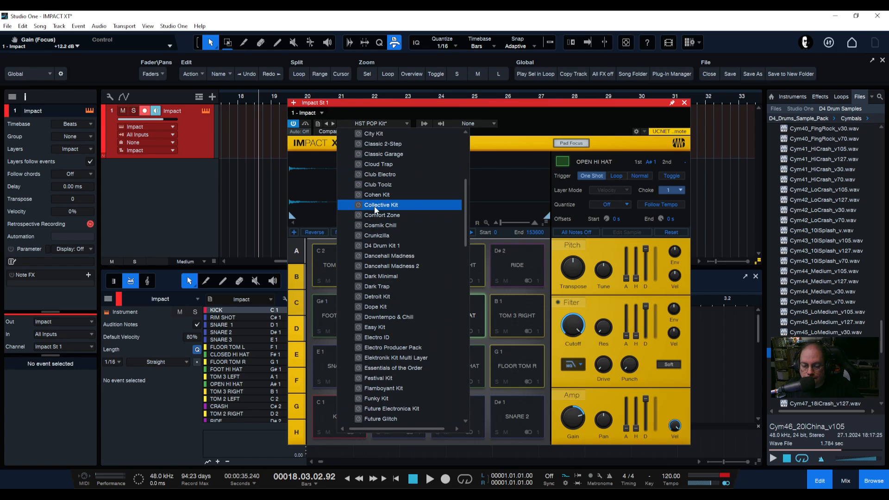
left_click(529, 101)
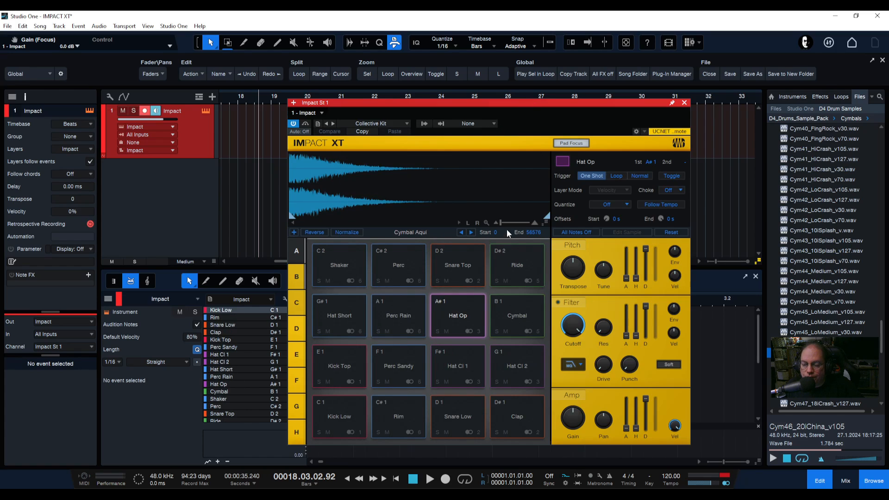
Switch to pad bank B and audition the Vox and Keys loop pads
left_click(296, 278)
left_click(399, 264)
left_click(393, 319)
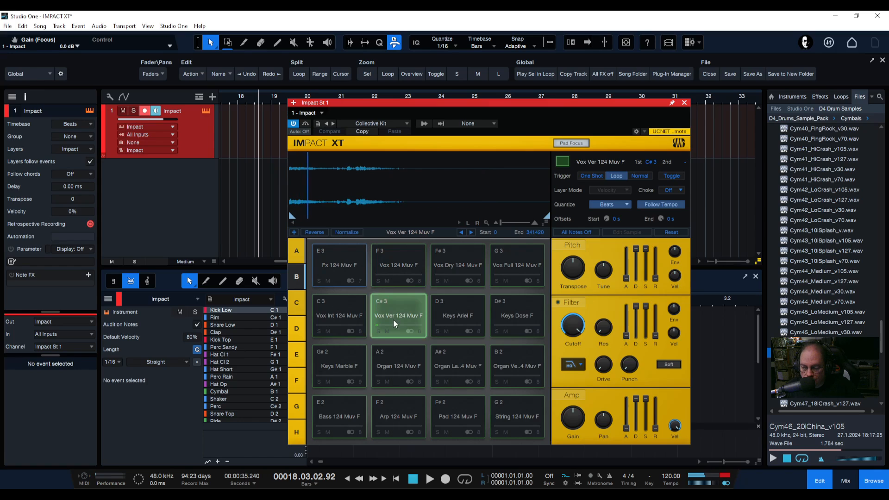
left_click(457, 322)
left_click(517, 319)
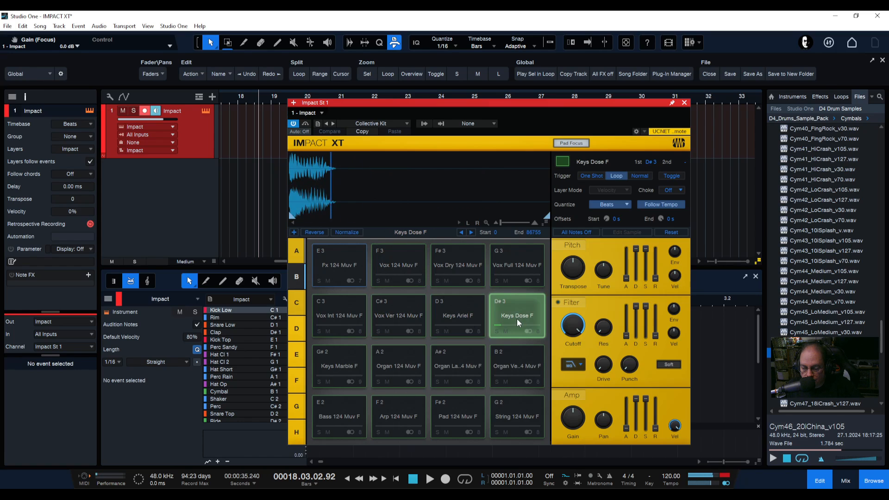
left_click(467, 318)
left_click(396, 317)
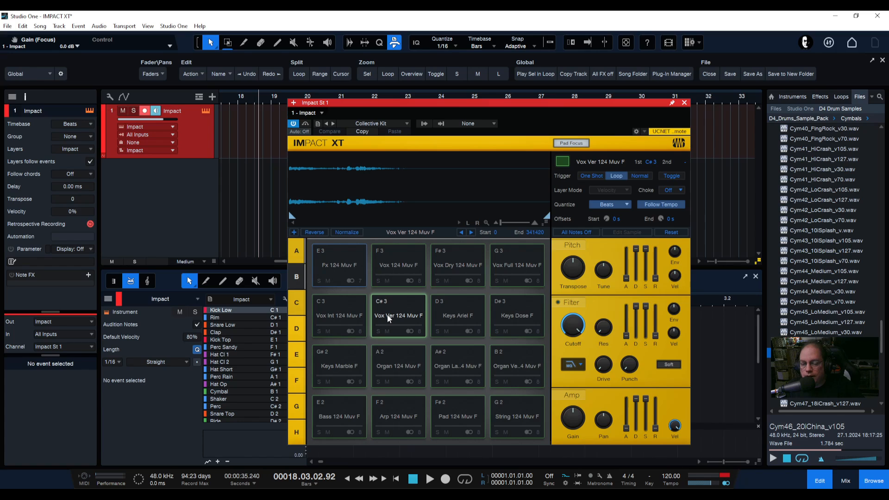
left_click(392, 315)
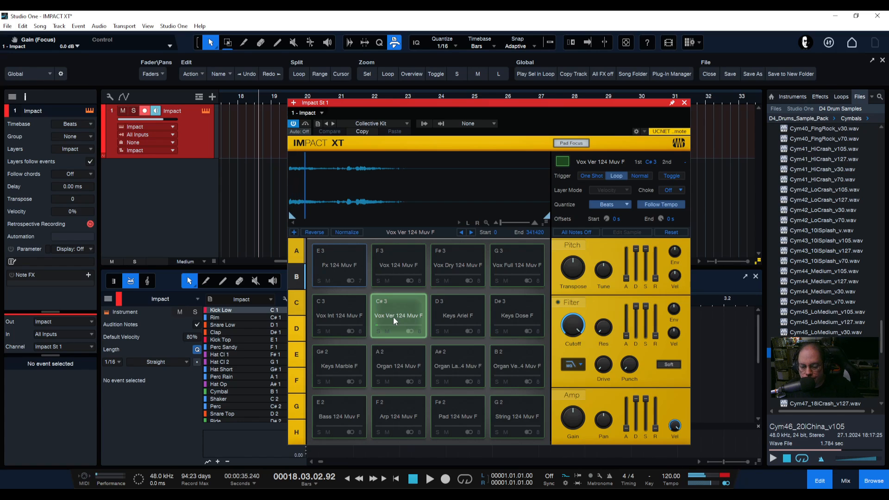
Trigger the Arp 124 Muv F loop pad on and off several times
left_click(396, 413)
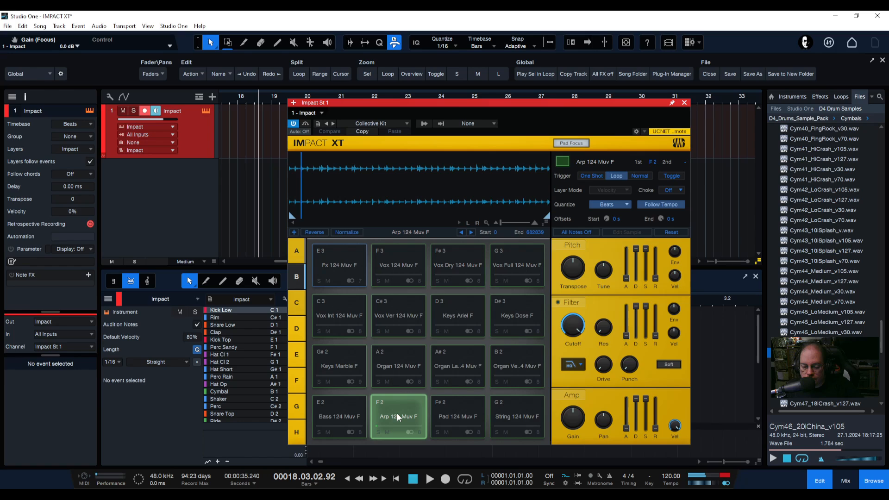
left_click(398, 414)
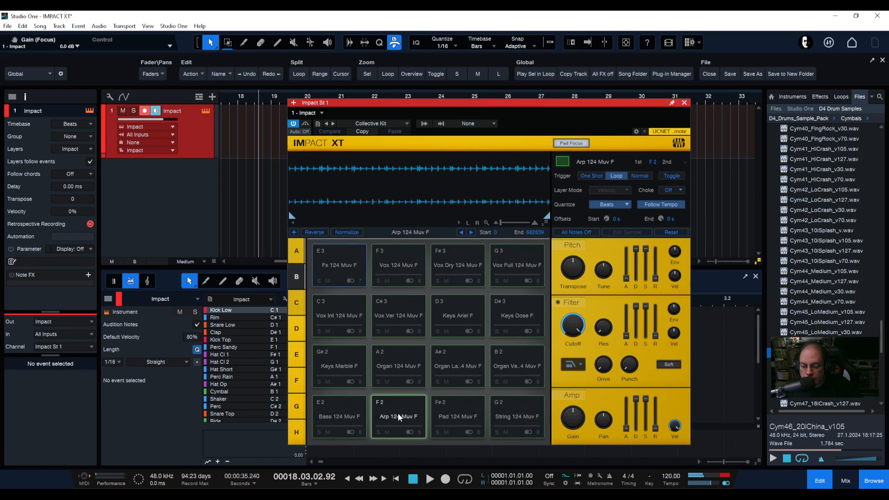
left_click(399, 413)
left_click(399, 414)
left_click(399, 413)
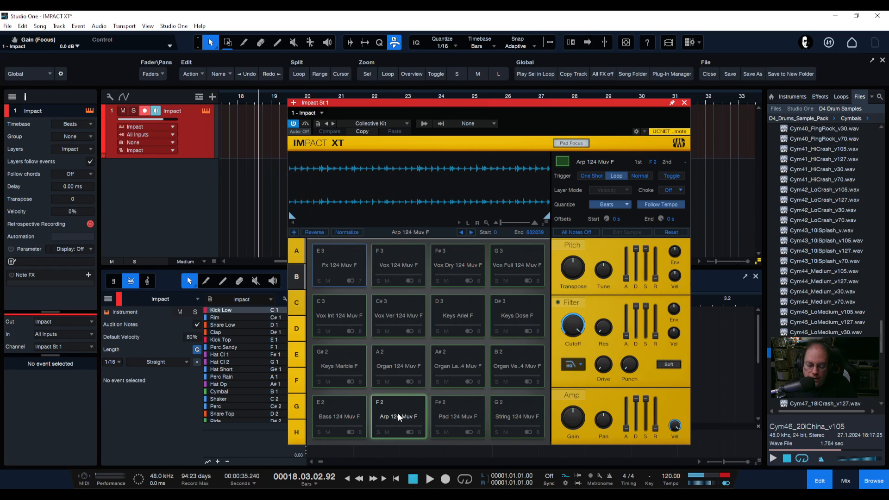
left_click(398, 413)
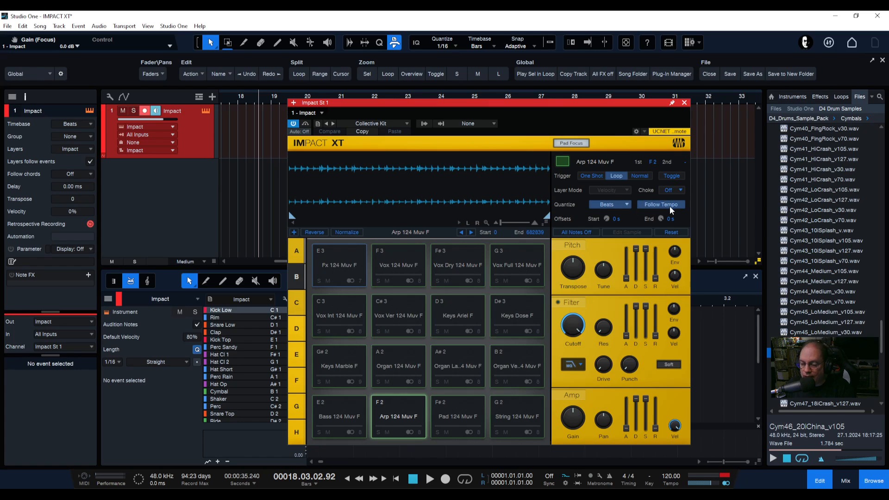
Check the Arp pad's quantize options and Follow Tempo, and raise its gain to about +10.0 dB
left_click(612, 202)
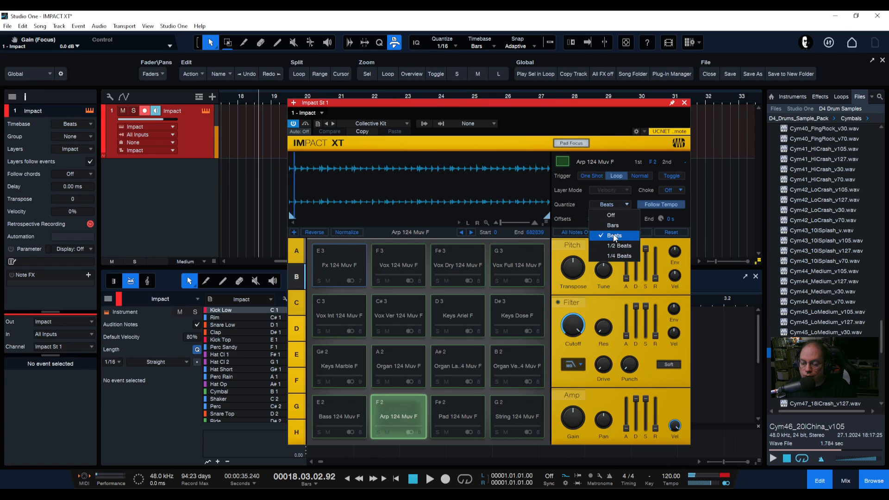
left_click(617, 138)
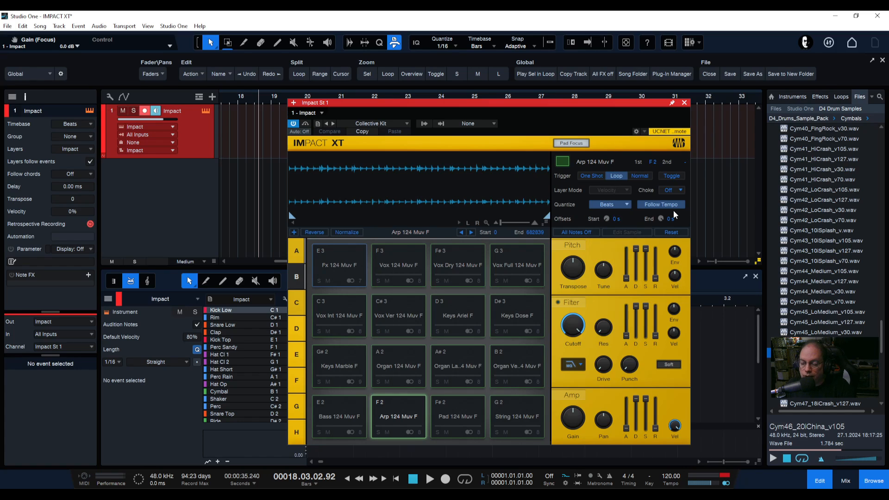
left_click(659, 205)
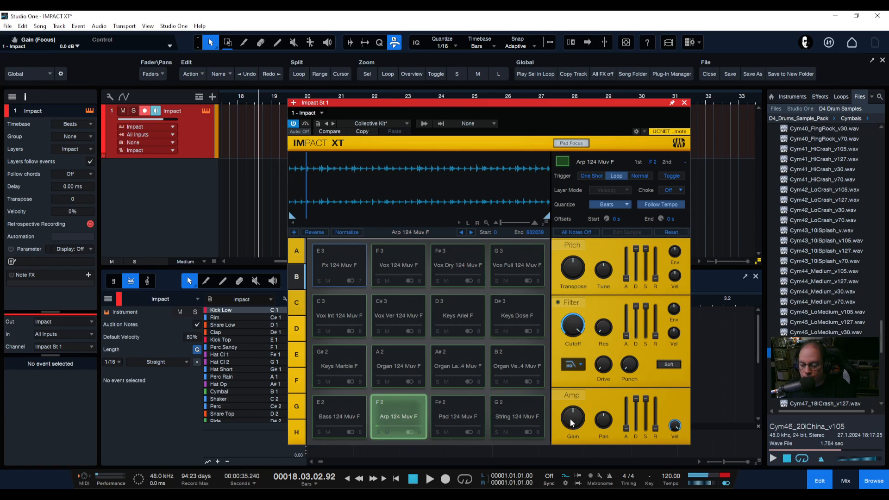
left_click_drag(576, 430, 572, 400)
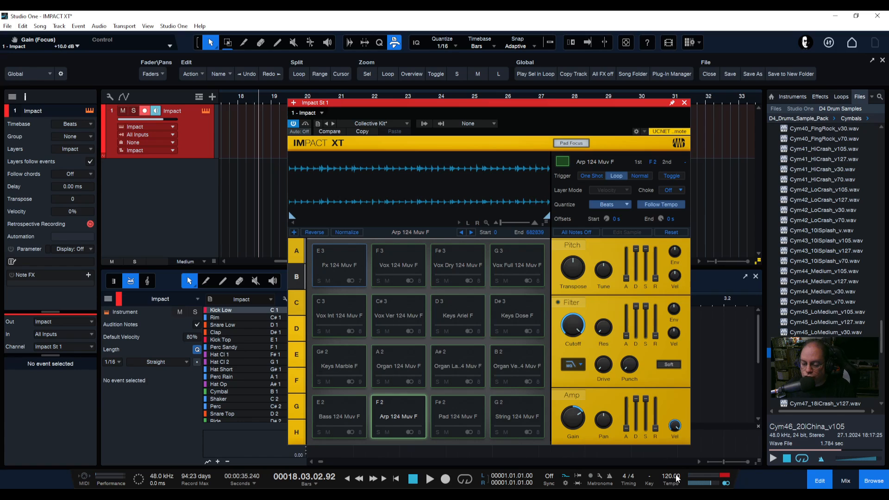
Vary the song tempo to about 100 and 109 BPM, returning it to 120 BPM
scroll(677, 478, "down", 13)
scroll(677, 478, "down", 7)
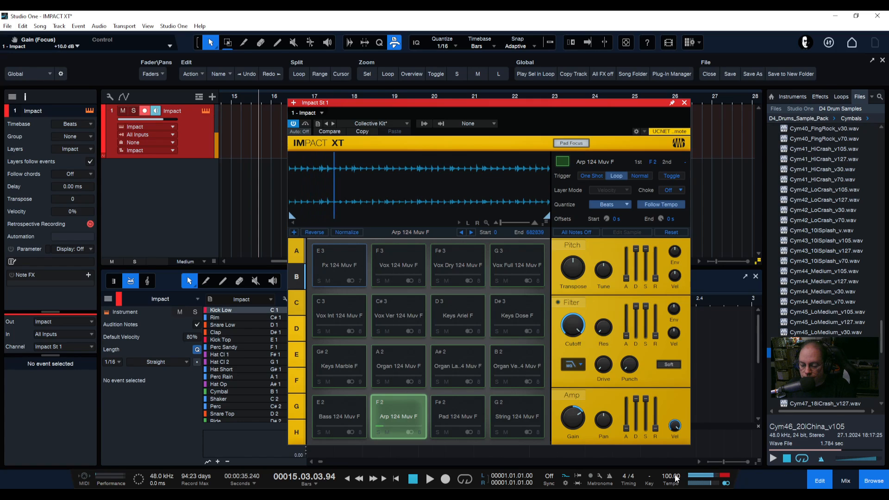
scroll(677, 478, "up", 20)
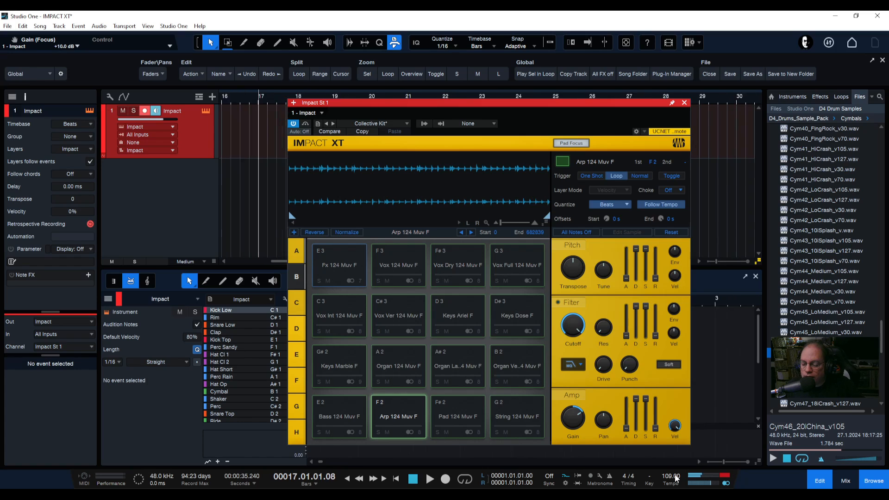
scroll(676, 478, "down", 1)
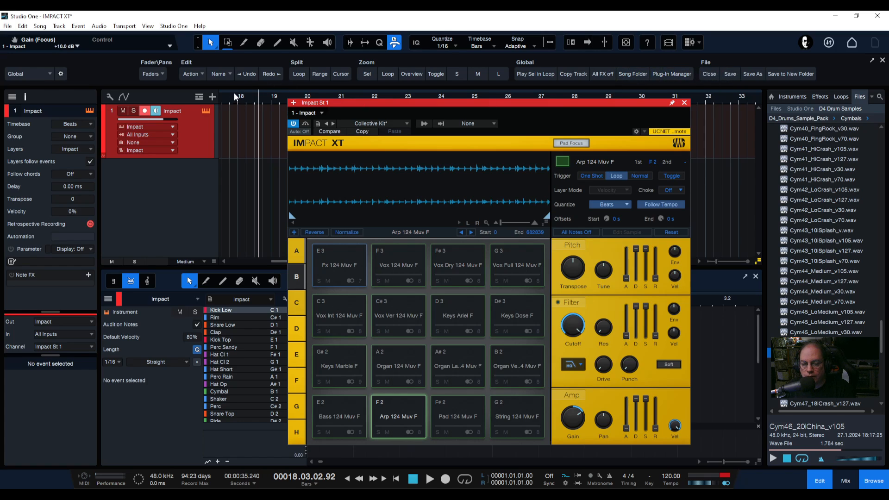
Set a loop range from about bar 17 to bar 21 and open and close the Export Mixdown dialog
left_click_drag(234, 92, 338, 94)
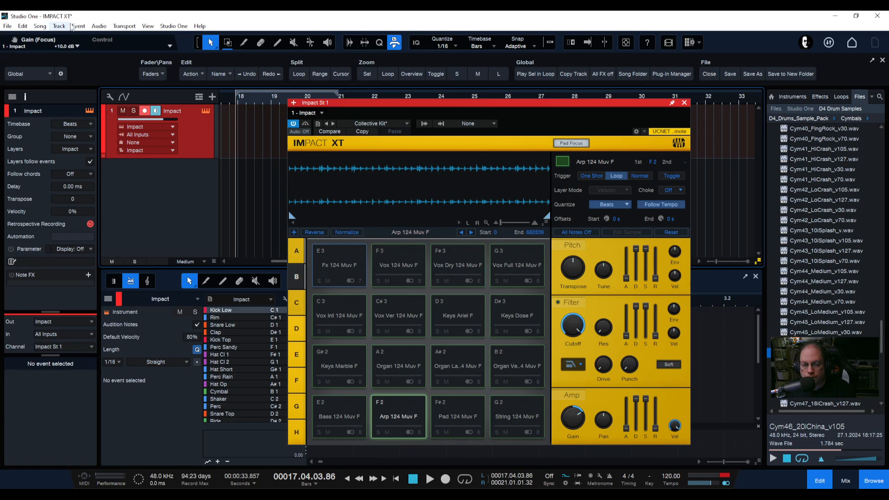
left_click(43, 27)
left_click(60, 57)
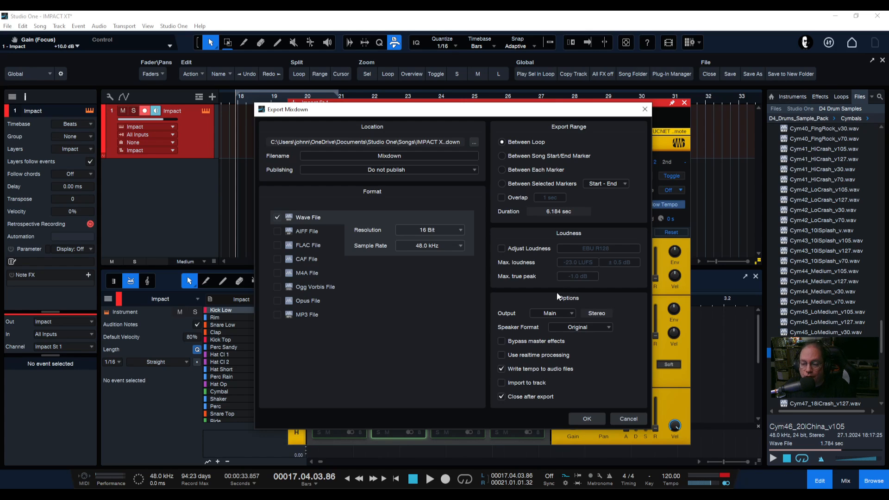
left_click(644, 109)
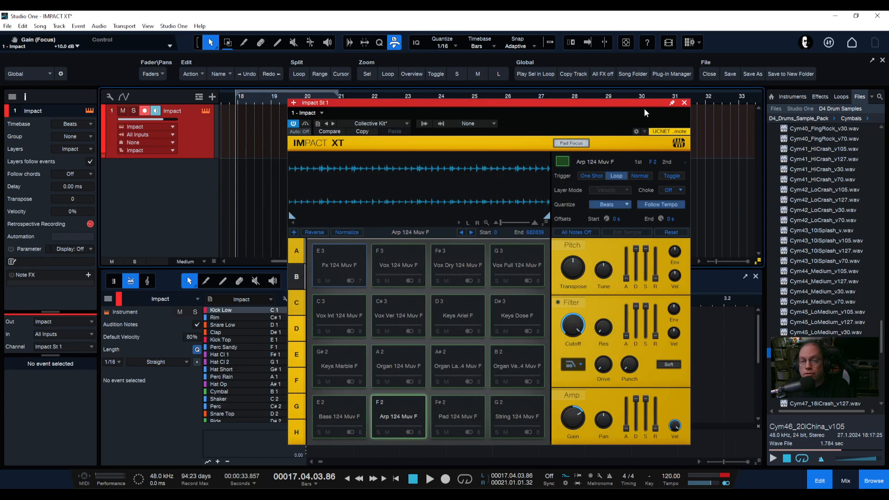